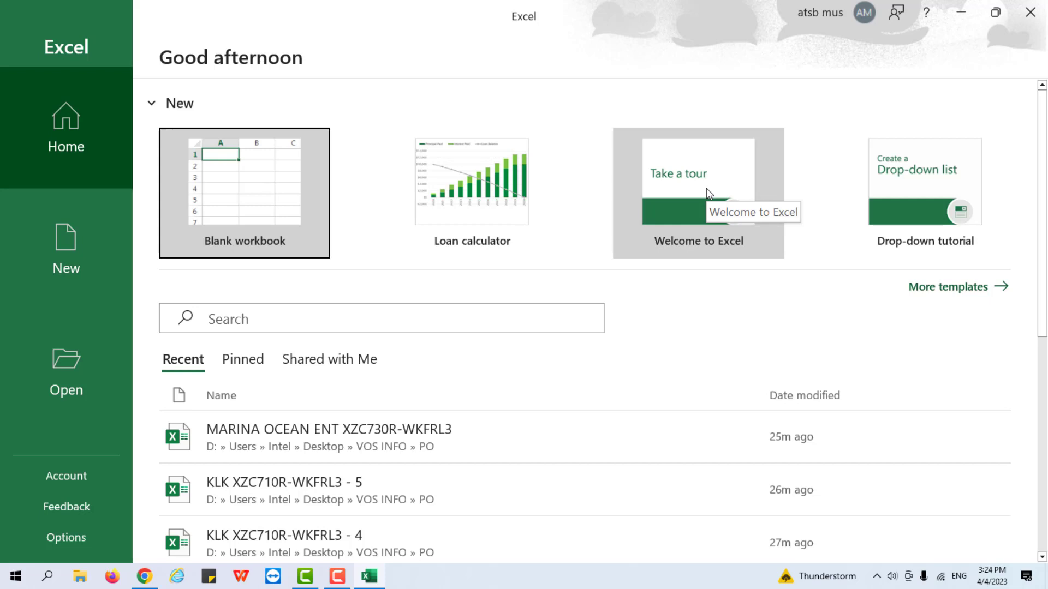
Step: Look through the full list of workbook templates and create a new blank workbook
{"action": "left_click", "coordinate": [955, 291]}
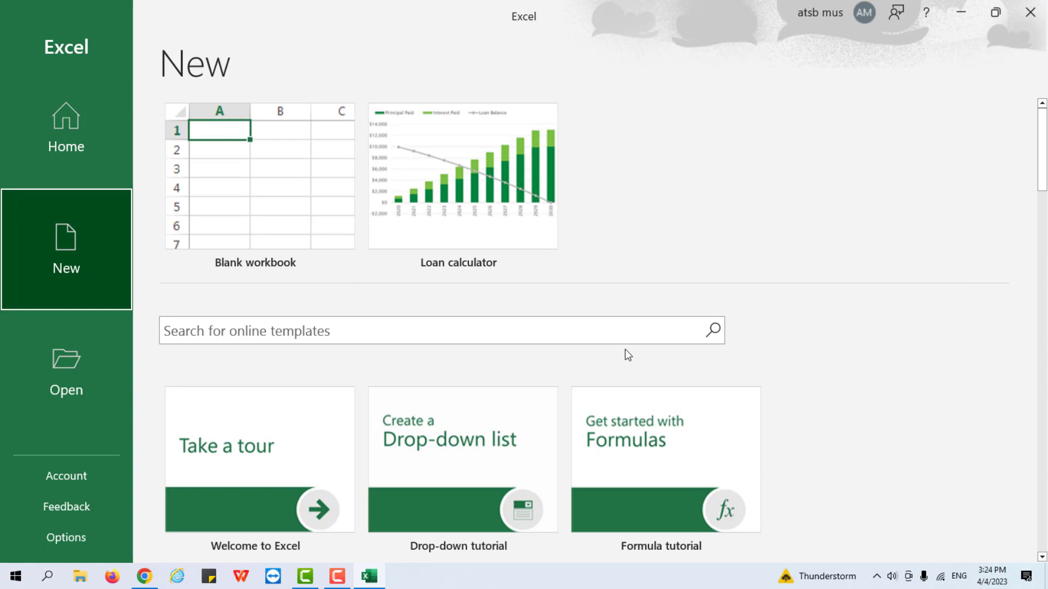
{"action": "scroll", "coordinate": [626, 351], "scroll_direction": "down", "scroll_amount": 4}
{"action": "scroll", "coordinate": [627, 349], "scroll_direction": "down", "scroll_amount": 5}
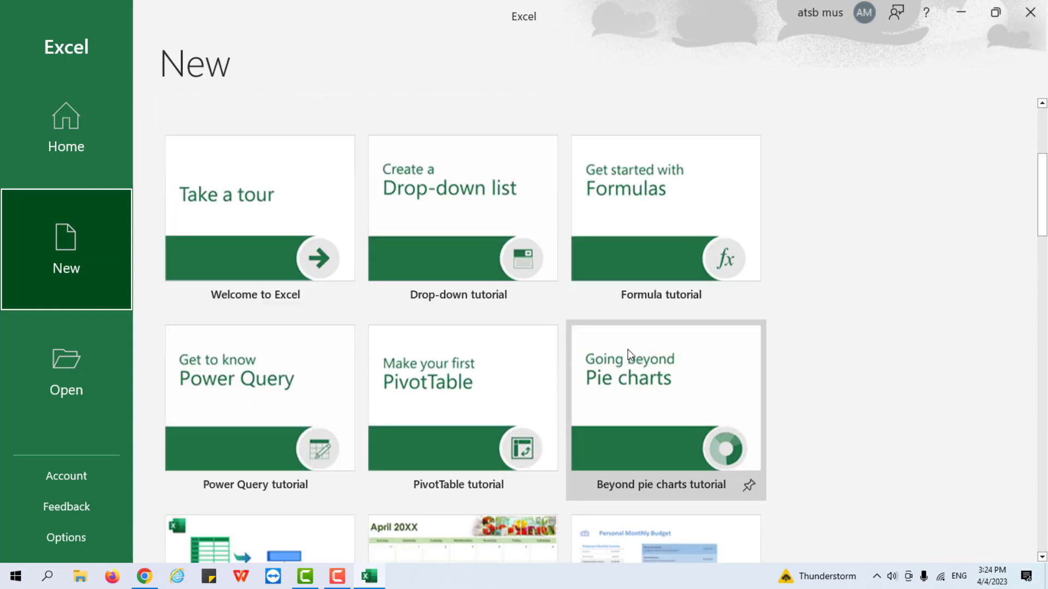
{"action": "scroll", "coordinate": [631, 349], "scroll_direction": "down", "scroll_amount": 3}
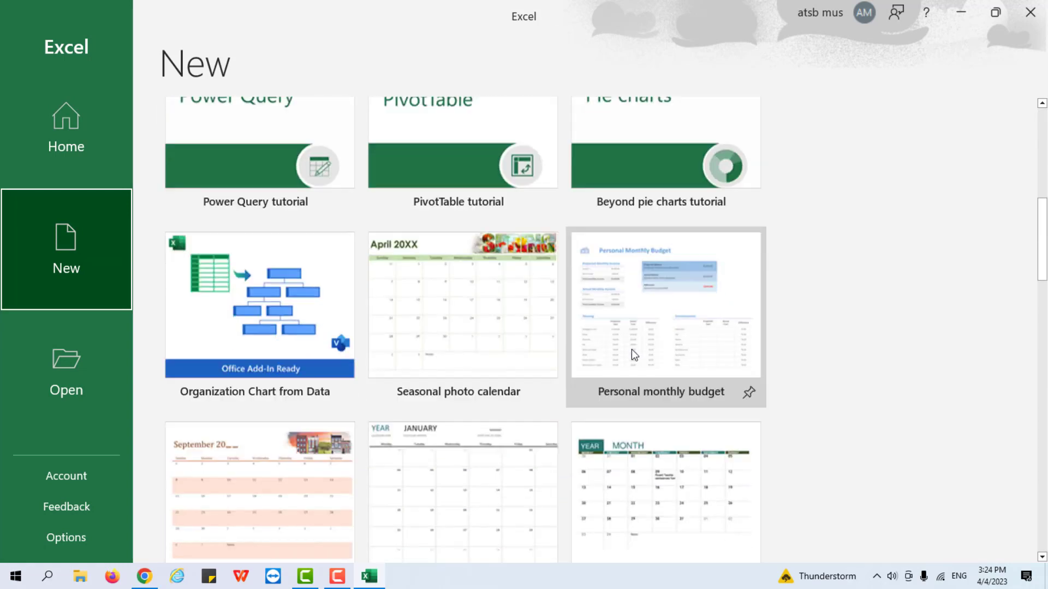
{"action": "scroll", "coordinate": [631, 349], "scroll_direction": "down", "scroll_amount": 2}
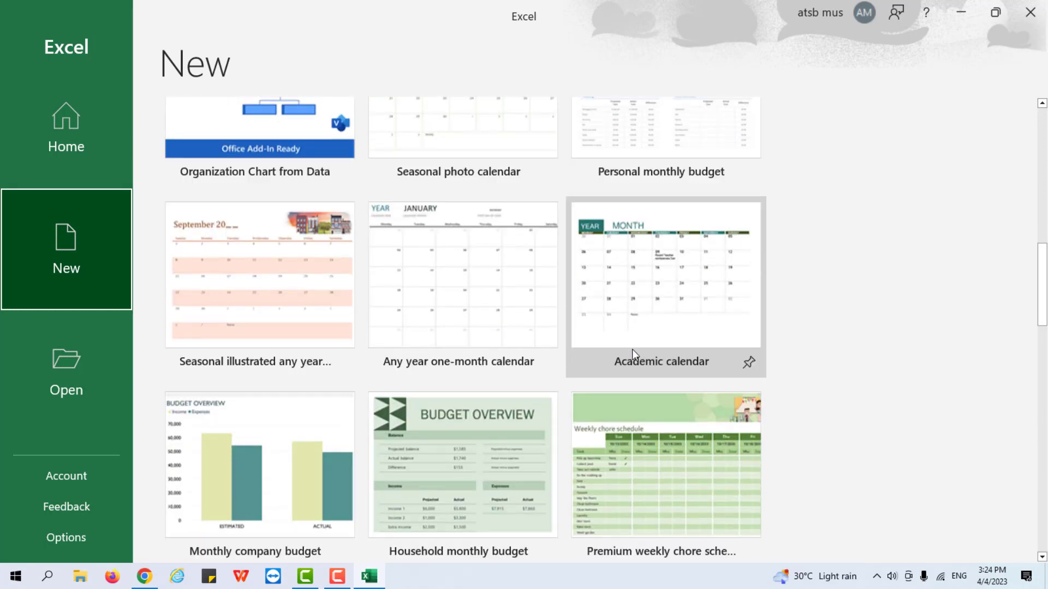
{"action": "scroll", "coordinate": [632, 349], "scroll_direction": "down", "scroll_amount": 5}
{"action": "scroll", "coordinate": [631, 349], "scroll_direction": "down", "scroll_amount": 2}
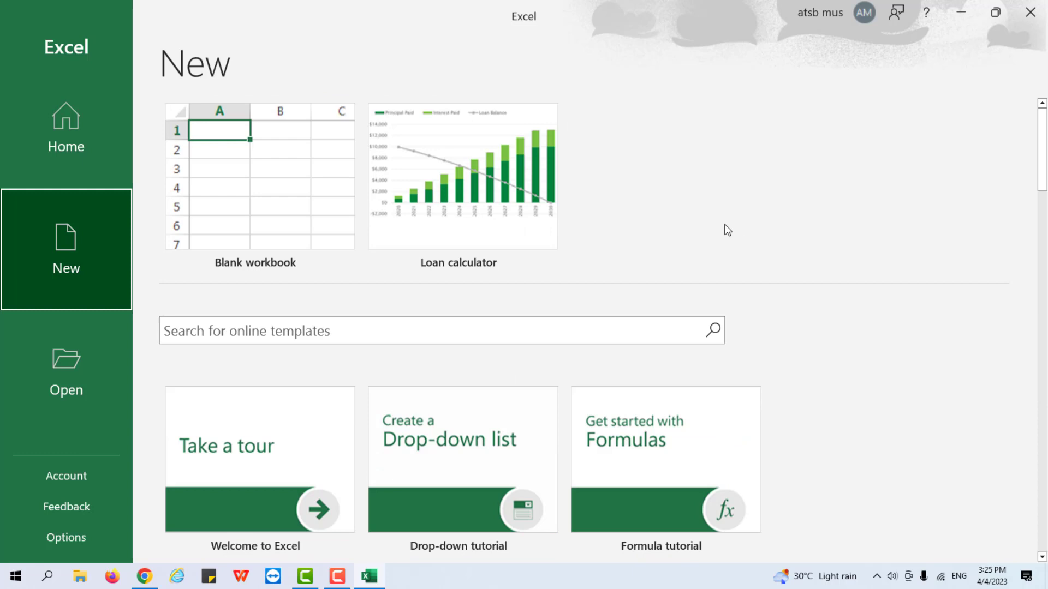
{"action": "left_click", "coordinate": [241, 162]}
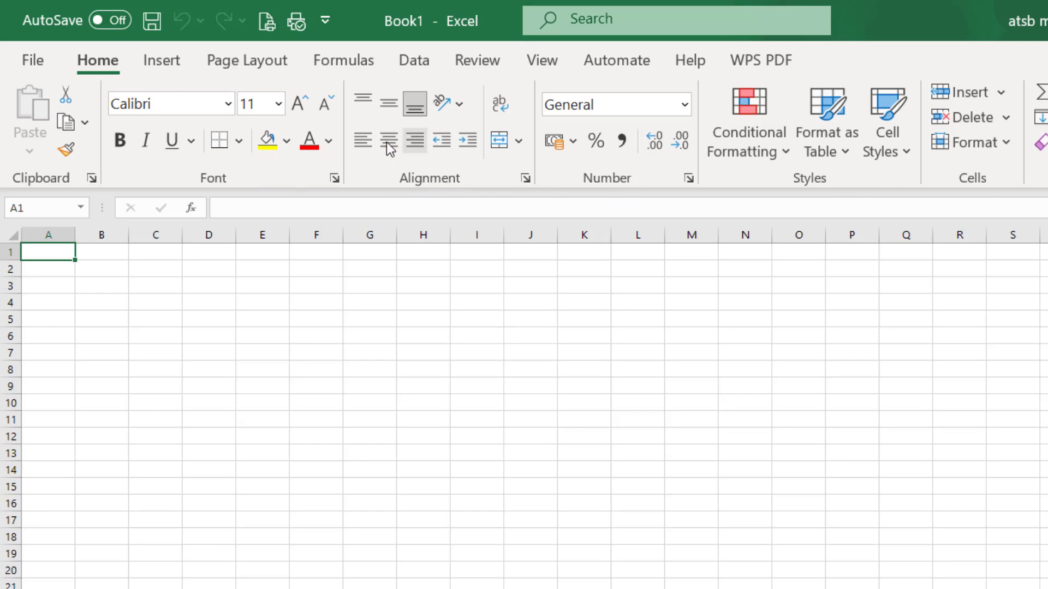
Step: Examine the Insert, Page Layout, Formulas, Data and Review command sets, and return to the Home commands
{"action": "left_click", "coordinate": [162, 61]}
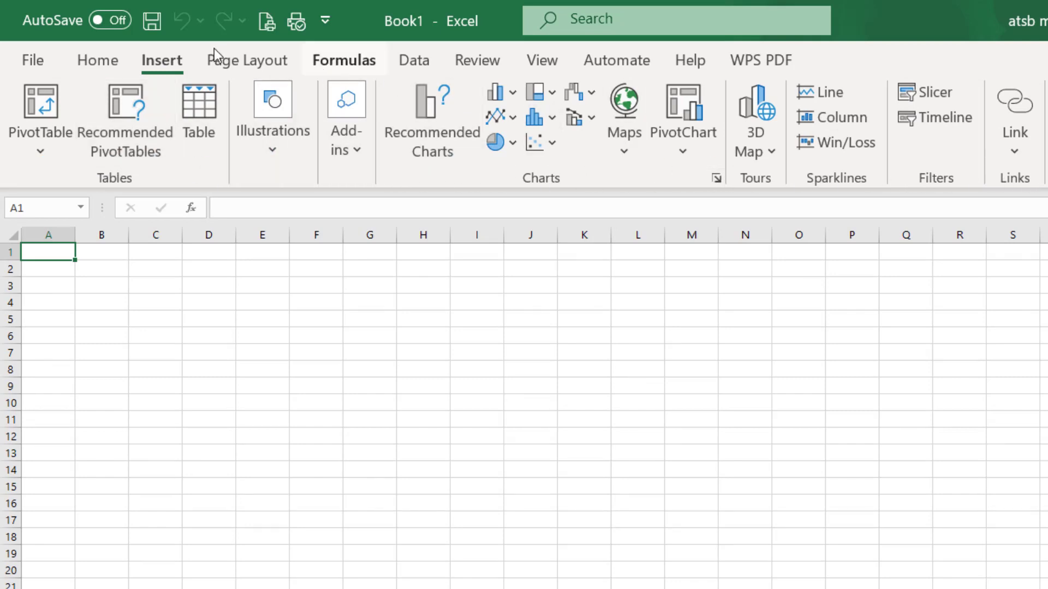
{"action": "left_click", "coordinate": [243, 61]}
{"action": "left_click", "coordinate": [336, 60]}
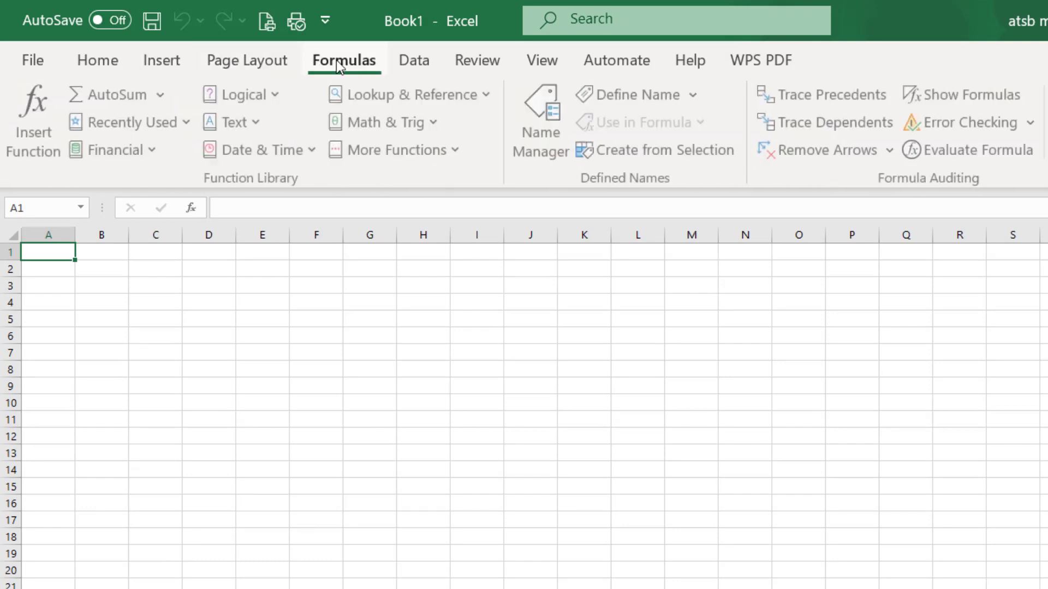
{"action": "left_click", "coordinate": [416, 65]}
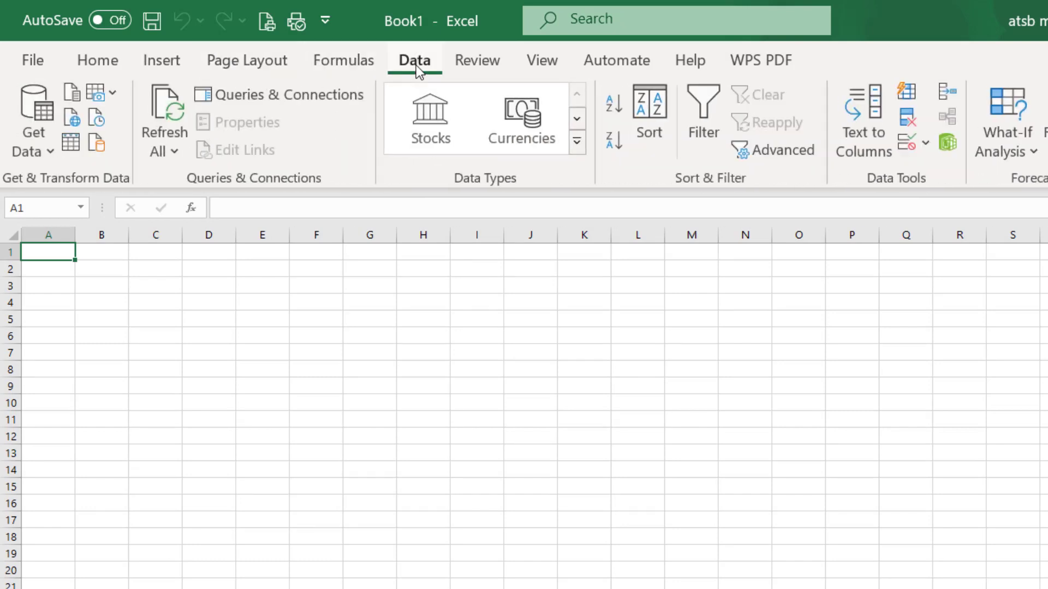
{"action": "left_click", "coordinate": [468, 66]}
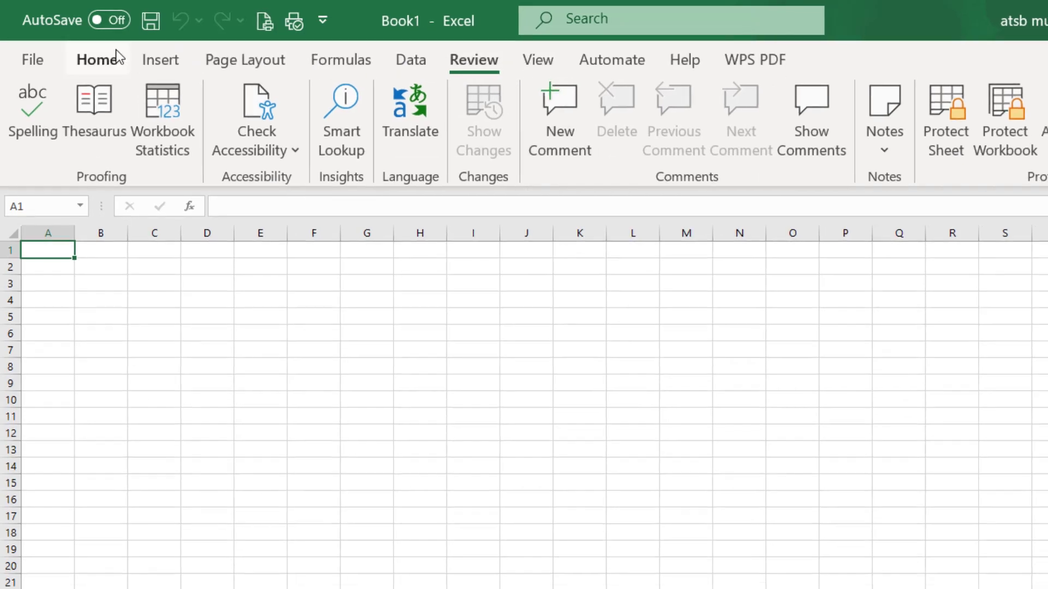
{"action": "left_click", "coordinate": [101, 59]}
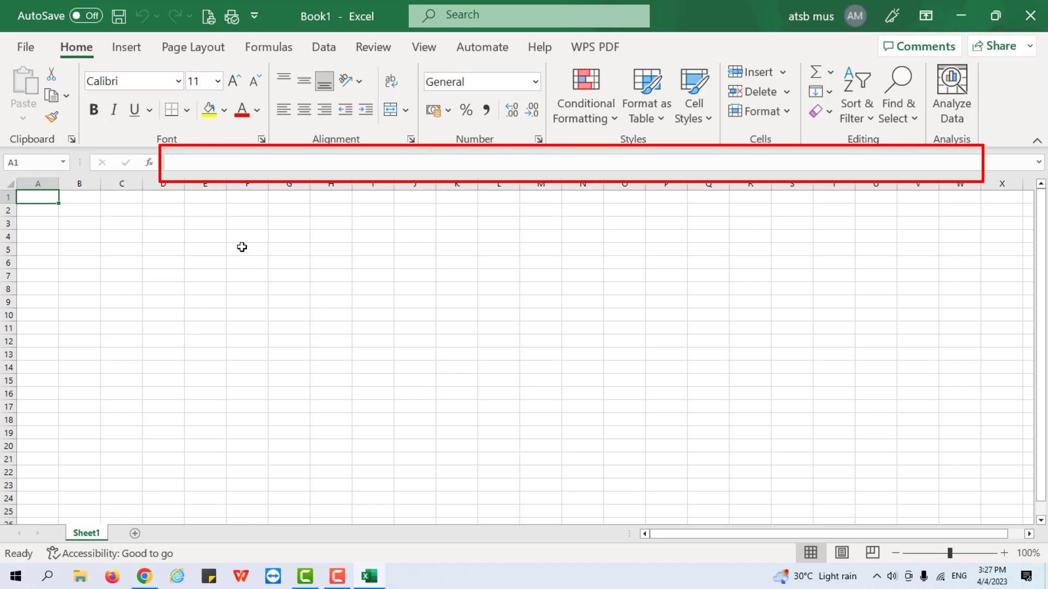
Step: Enter 1 in cell C3 and open the cell's content for editing in the formula bar
{"action": "left_click", "coordinate": [224, 162]}
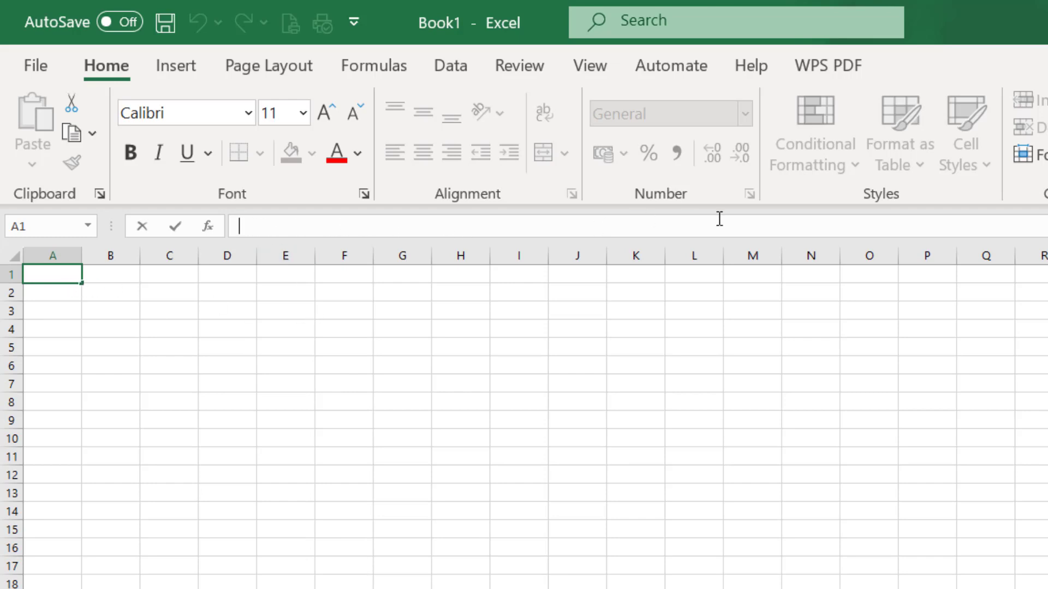
{"action": "left_click", "coordinate": [174, 309]}
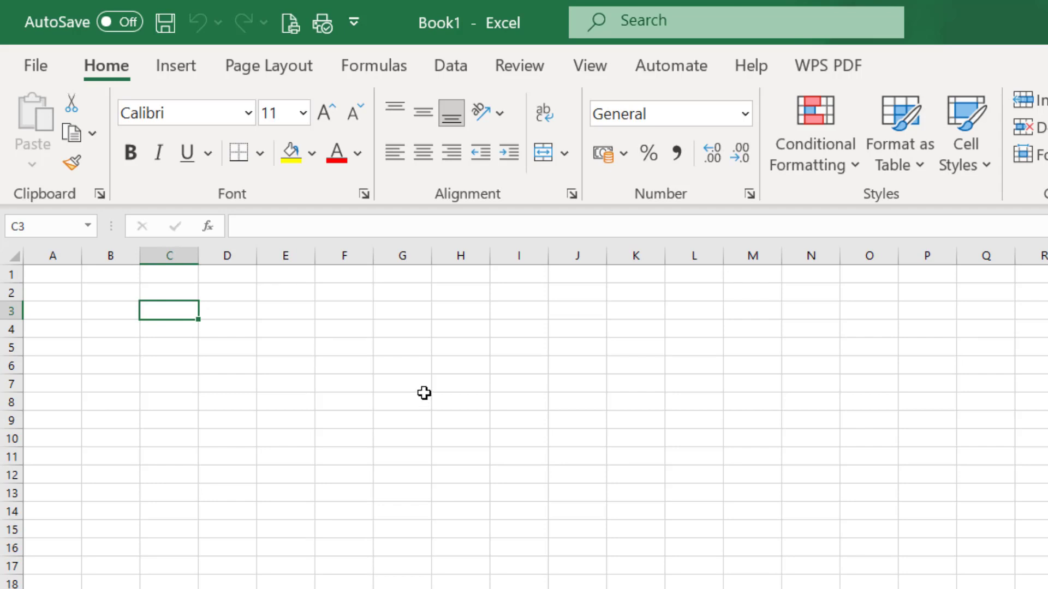
{"action": "type", "text": "1"}
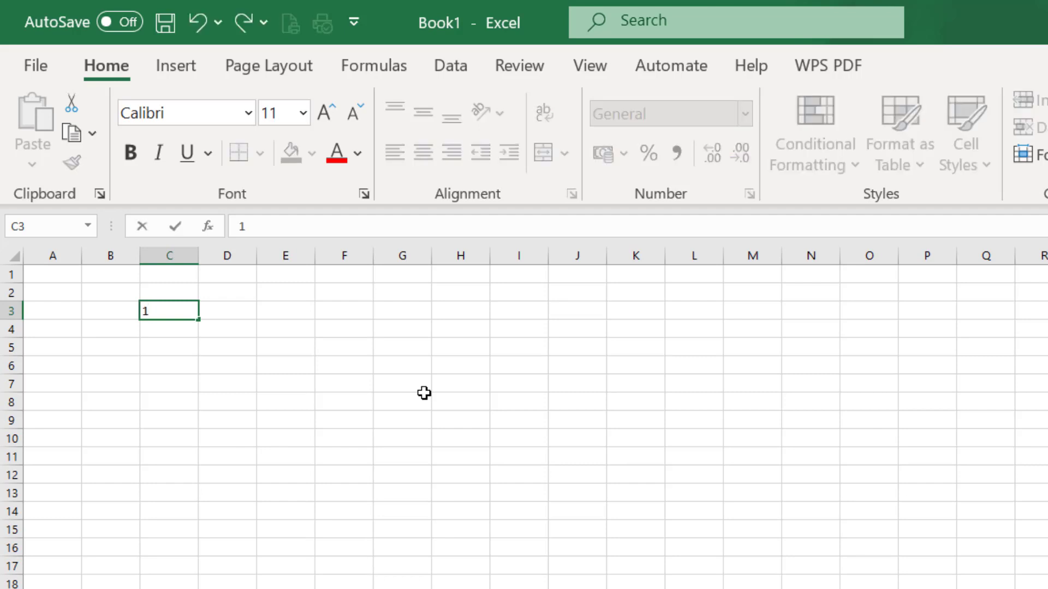
{"action": "key", "text": "Return"}
{"action": "left_click", "coordinate": [182, 309]}
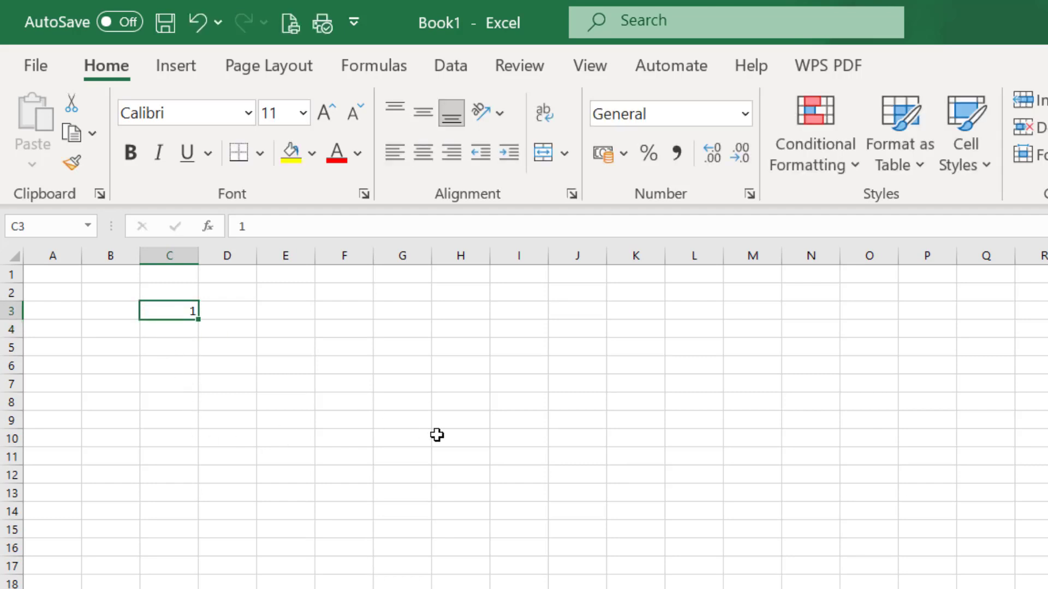
{"action": "left_click", "coordinate": [240, 225]}
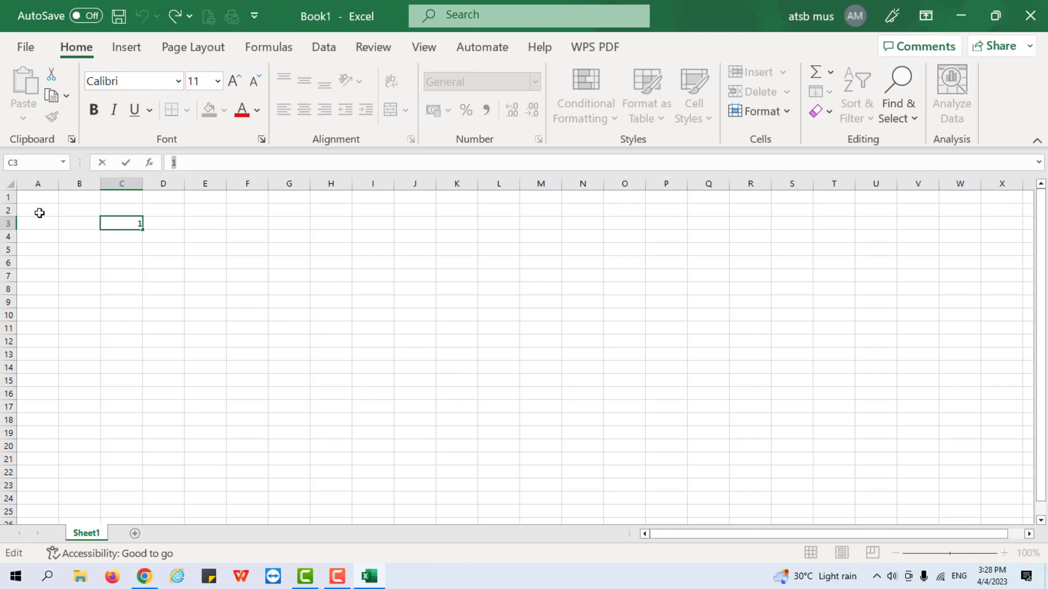
Step: Select the cell range A2:T20 and clear that selection by selecting cell L13
{"action": "left_click_drag", "start_coordinate": [38, 211], "coordinate": [821, 444]}
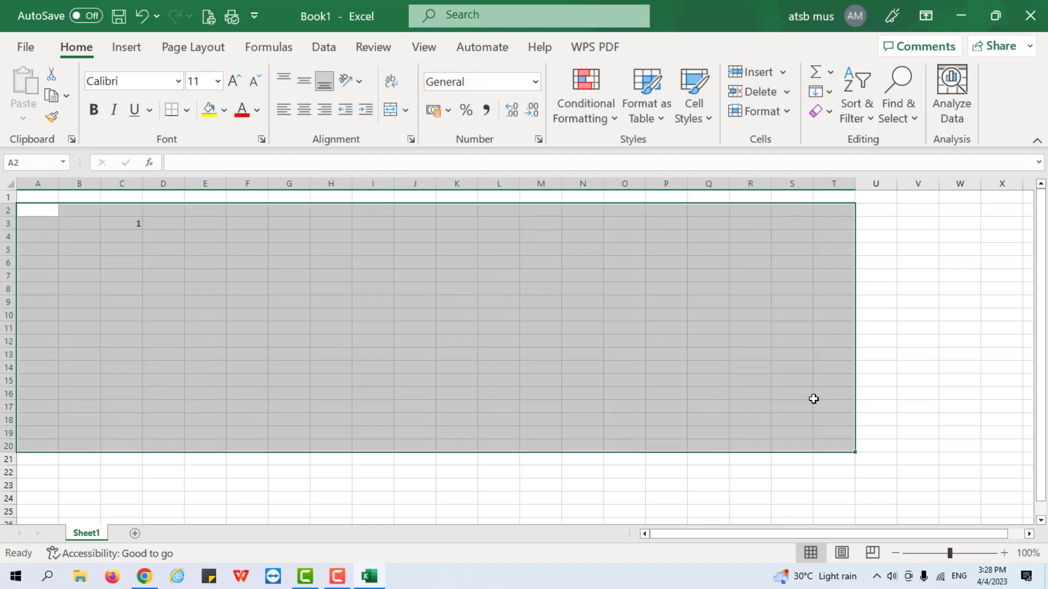
{"action": "left_click", "coordinate": [498, 353]}
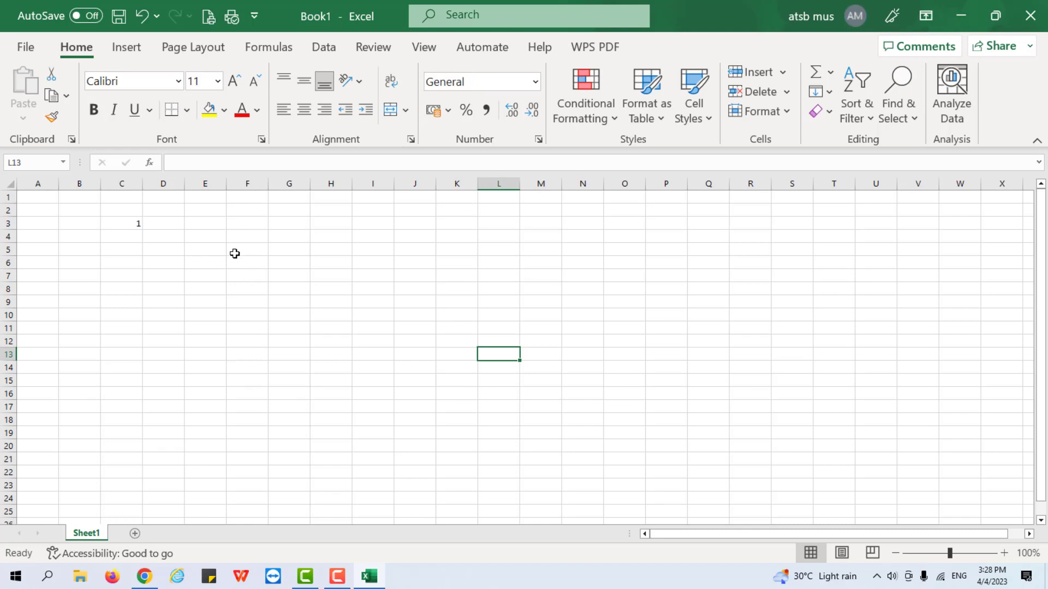
Step: Select whole columns from D through H one at a time, followed by whole rows 3 and 4
{"action": "left_click", "coordinate": [164, 182]}
{"action": "left_click", "coordinate": [199, 183]}
{"action": "left_click", "coordinate": [160, 184]}
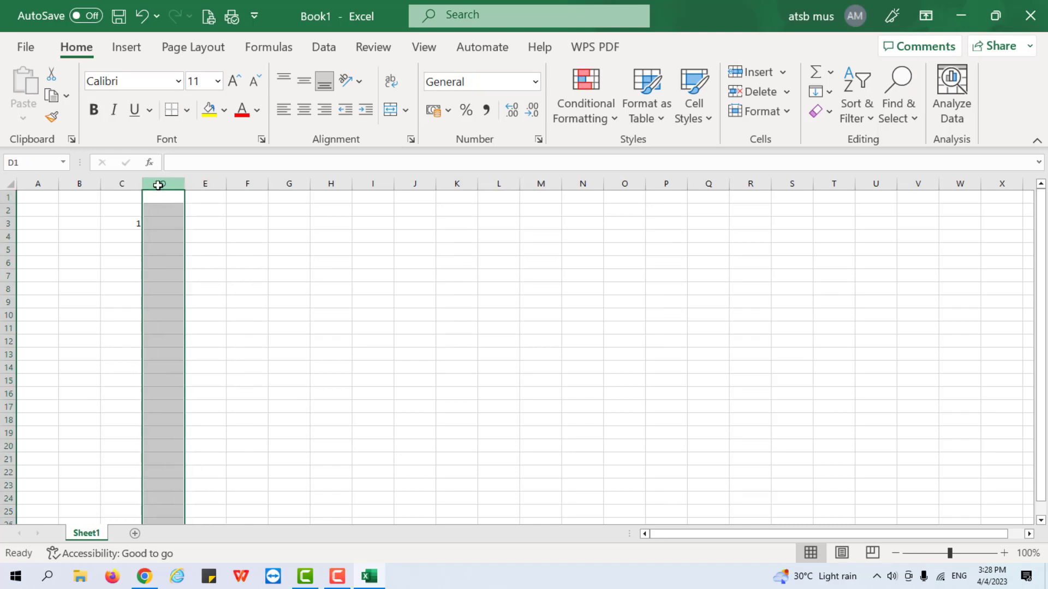
{"action": "left_click", "coordinate": [205, 184]}
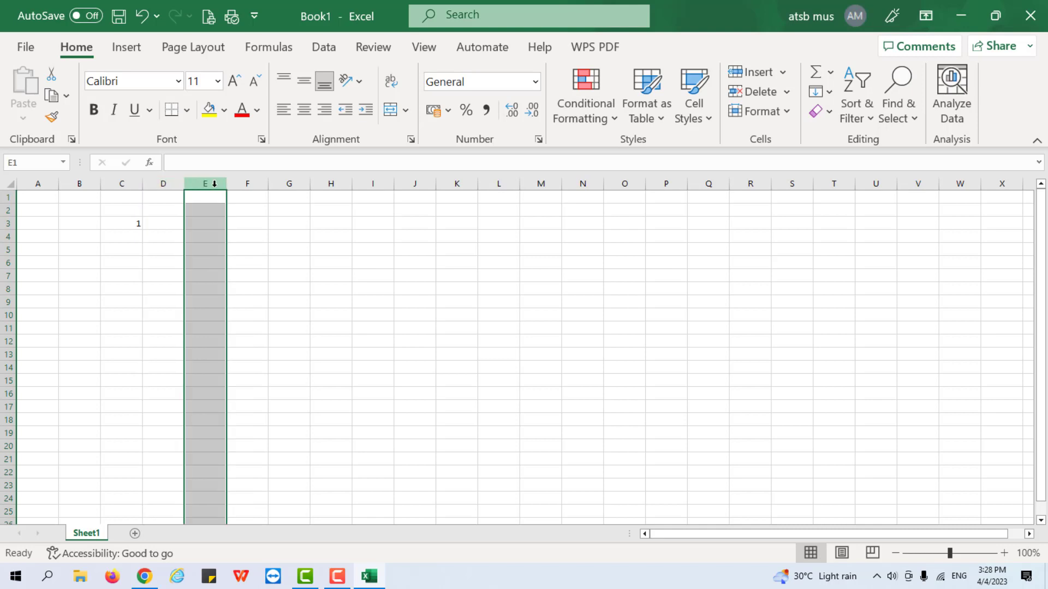
{"action": "left_click", "coordinate": [257, 183]}
{"action": "left_click", "coordinate": [289, 183]}
{"action": "left_click", "coordinate": [331, 183]}
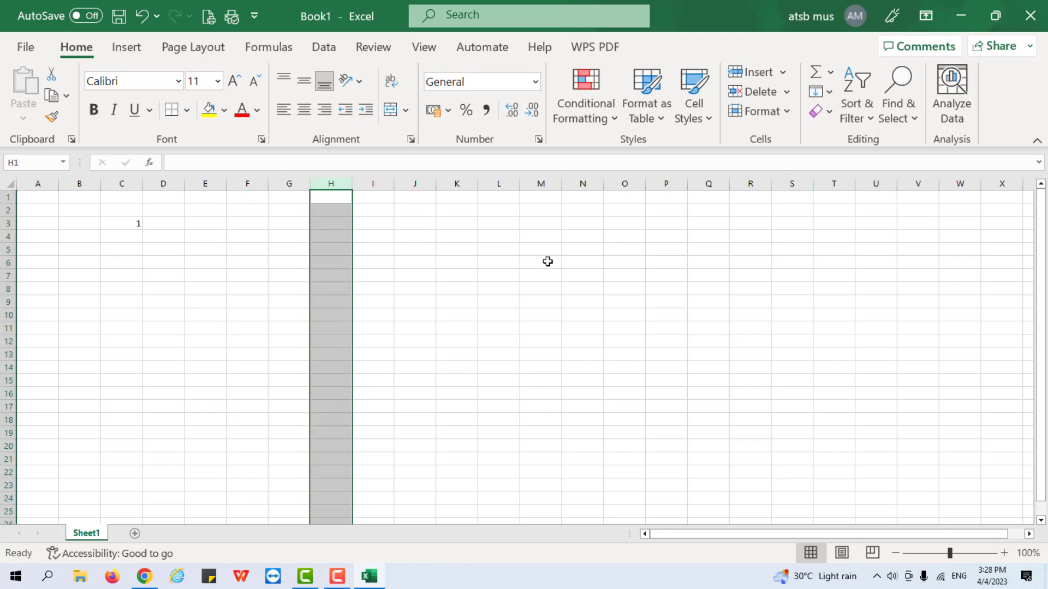
{"action": "left_click", "coordinate": [5, 223]}
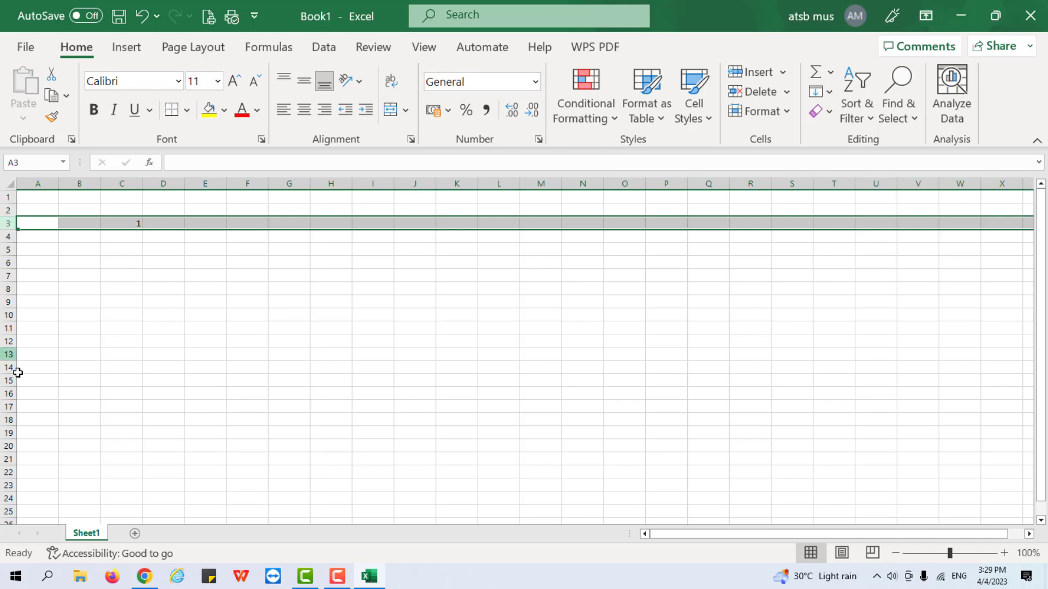
{"action": "left_click", "coordinate": [7, 236]}
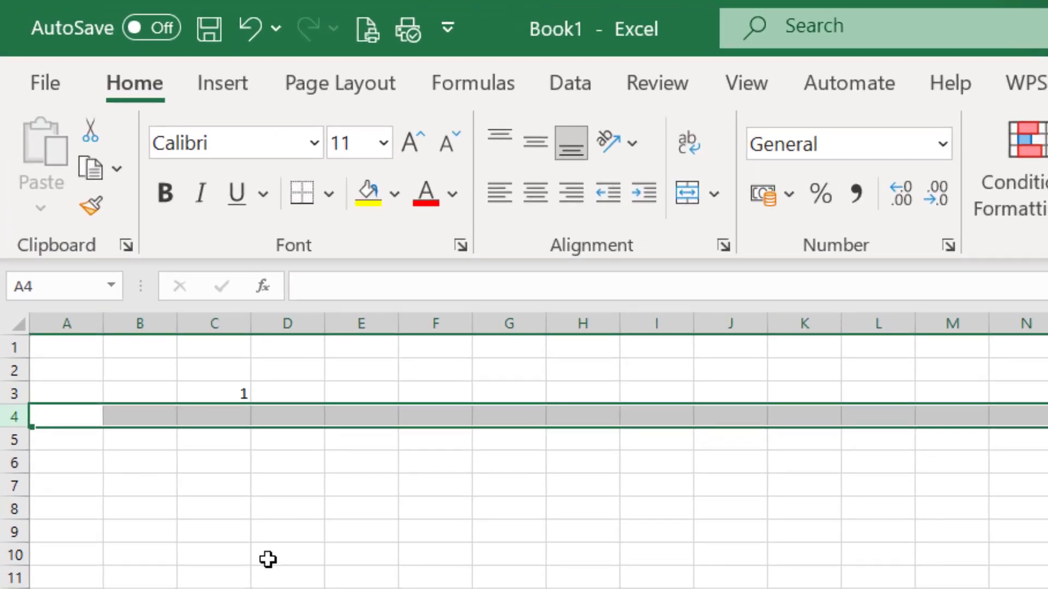
Step: Examine how cell C3 is addressed by selecting the cell, its whole column C and its whole row 3 in turn
{"action": "left_click", "coordinate": [65, 286]}
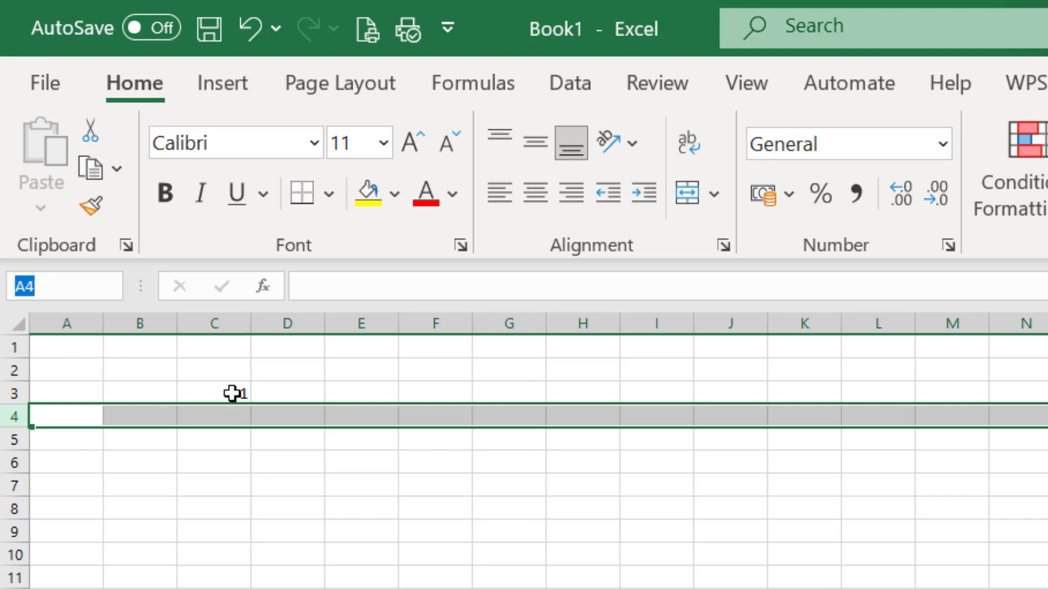
{"action": "left_click", "coordinate": [228, 483]}
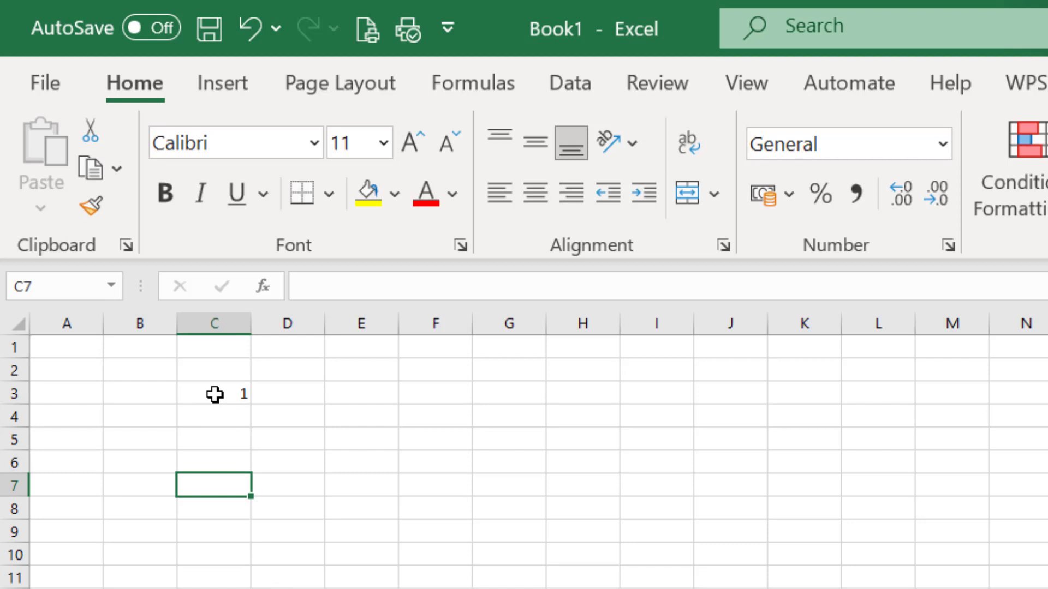
{"action": "left_click", "coordinate": [214, 394]}
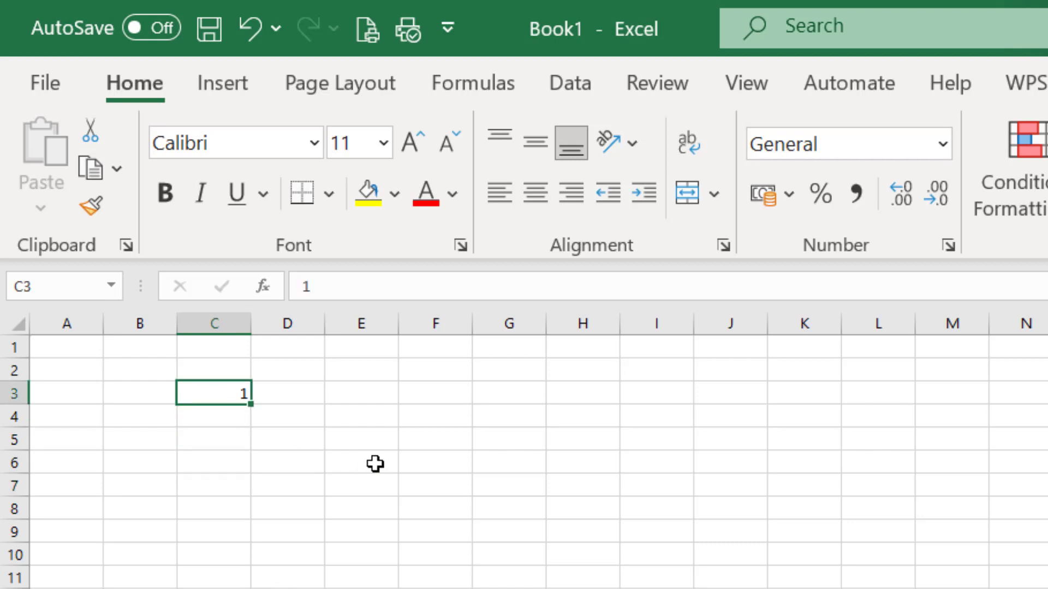
{"action": "left_click", "coordinate": [231, 322]}
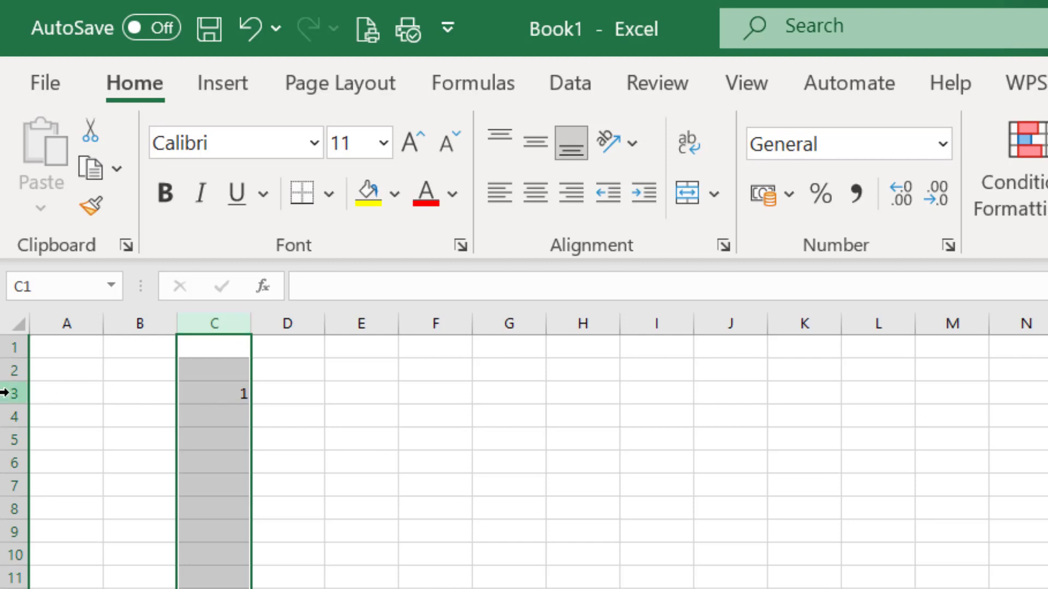
{"action": "left_click", "coordinate": [10, 393]}
{"action": "left_click", "coordinate": [213, 393]}
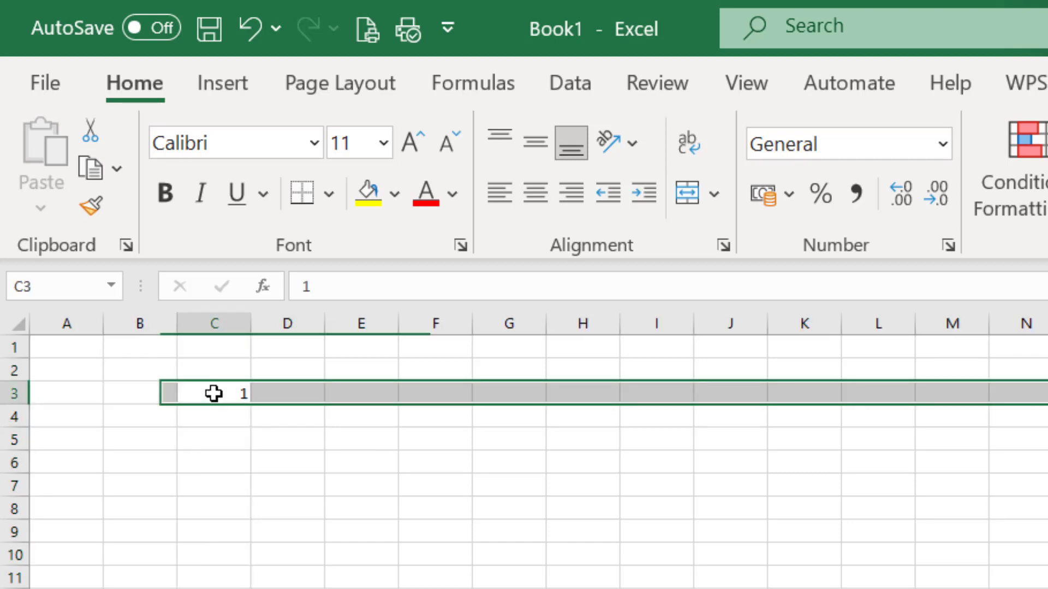
{"action": "left_click", "coordinate": [213, 320]}
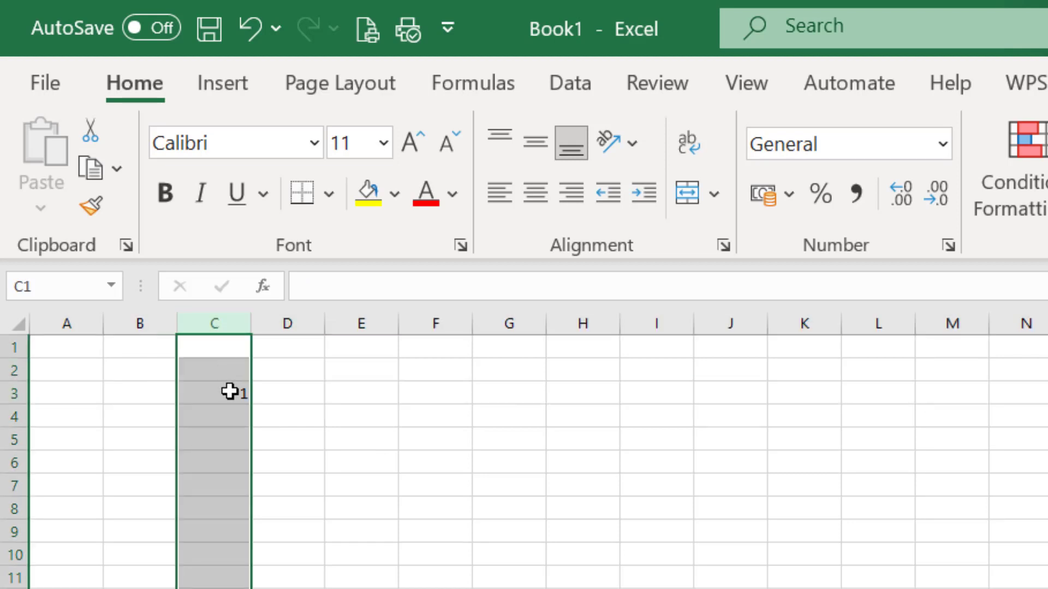
{"action": "left_click", "coordinate": [231, 393]}
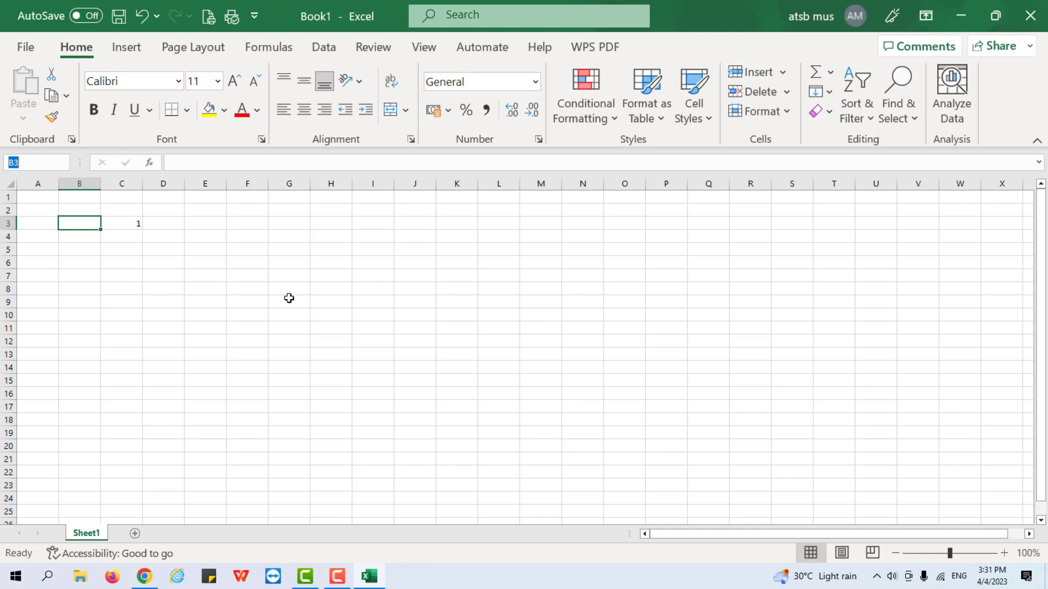
Step: Go directly to cell Z50 by its cell reference
{"action": "type", "text": "Z50"}
{"action": "key", "text": "Return"}
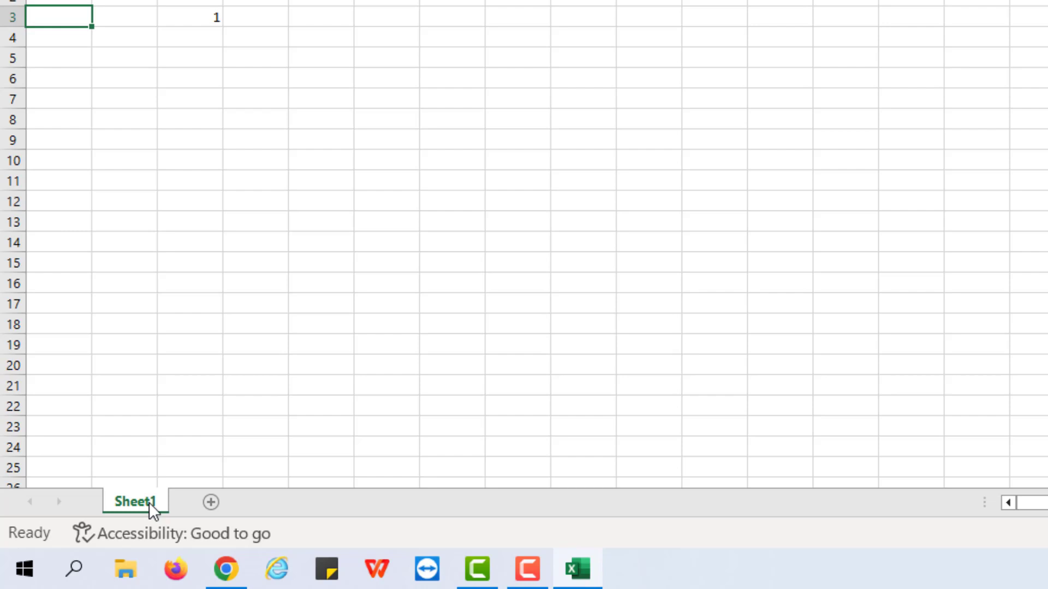
Step: Add three new worksheets to the workbook after Sheet1
{"action": "left_click", "coordinate": [212, 501]}
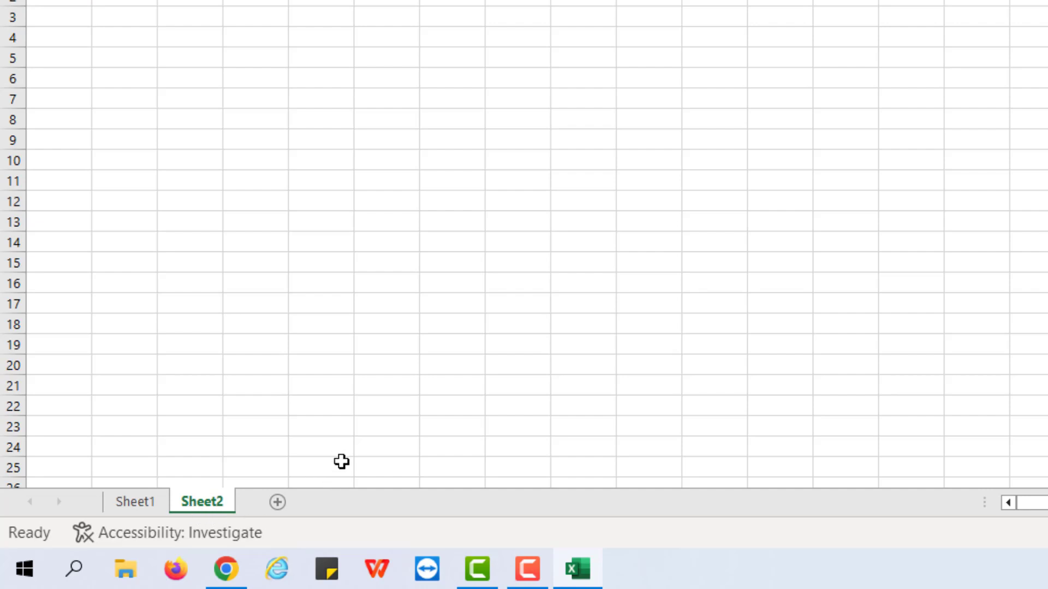
{"action": "left_click", "coordinate": [276, 501]}
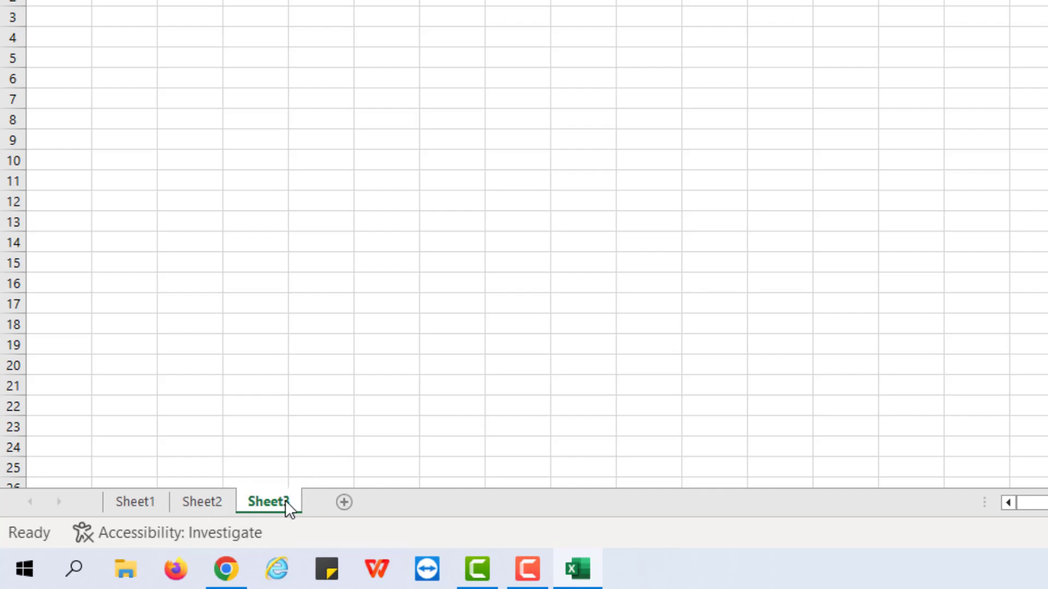
{"action": "left_click", "coordinate": [345, 503]}
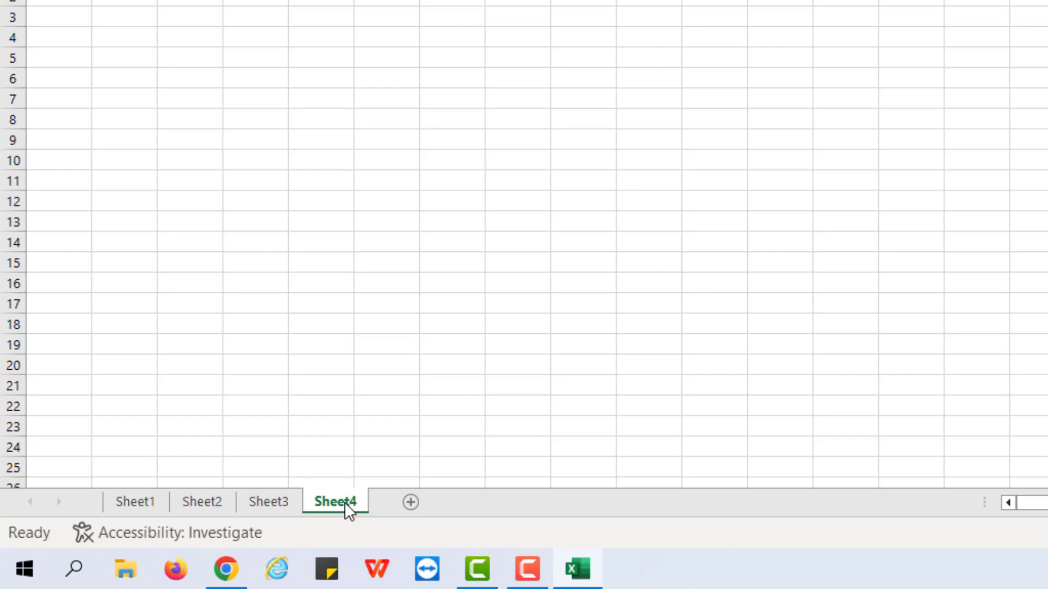
Step: Rename the Sheet4 worksheet as TEST4
{"action": "right_click", "coordinate": [340, 500]}
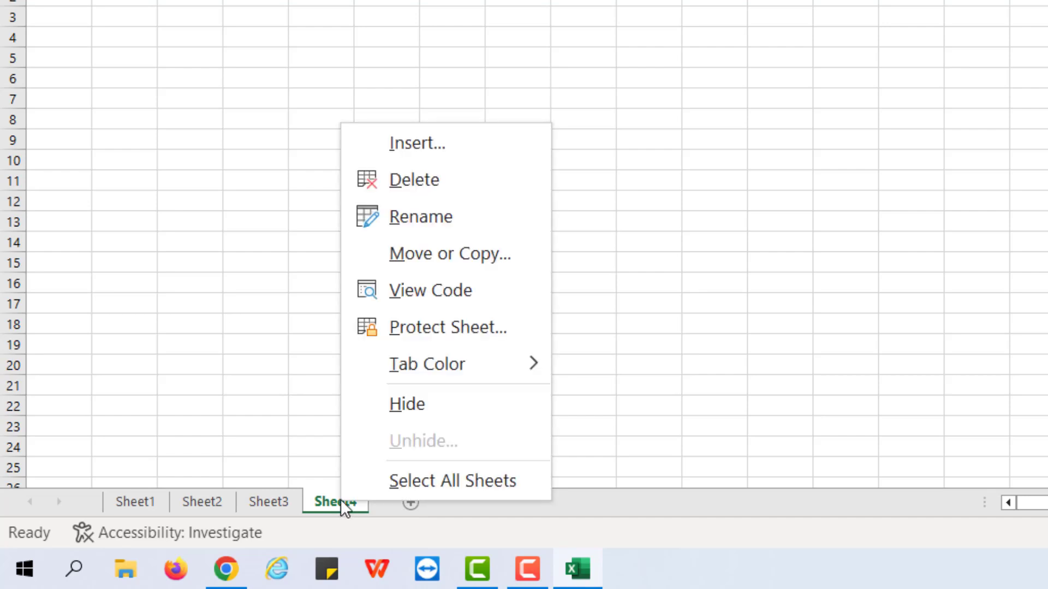
{"action": "left_click", "coordinate": [427, 216]}
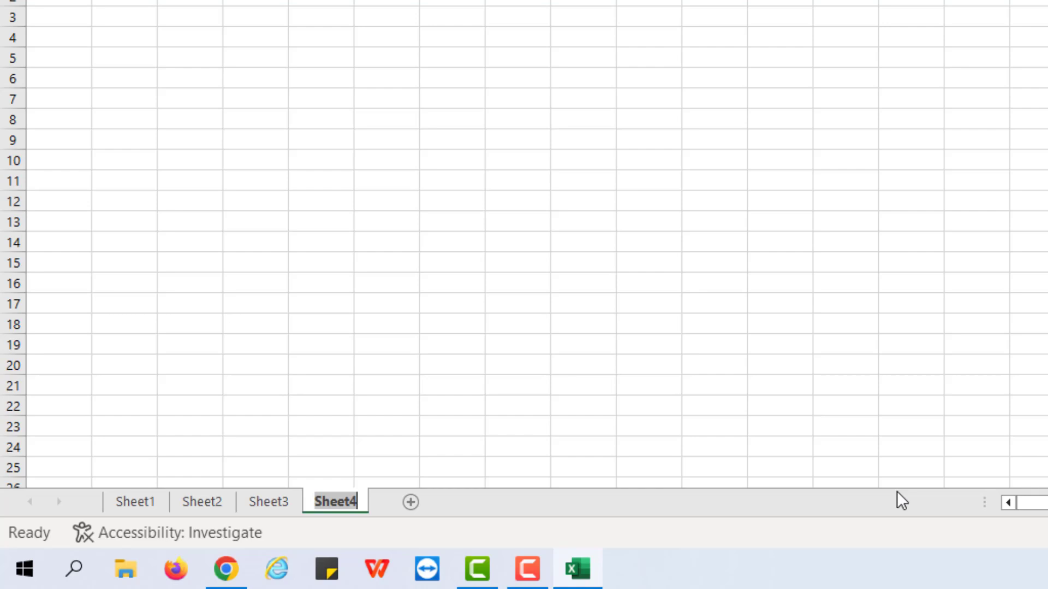
{"action": "type", "text": "TEST"}
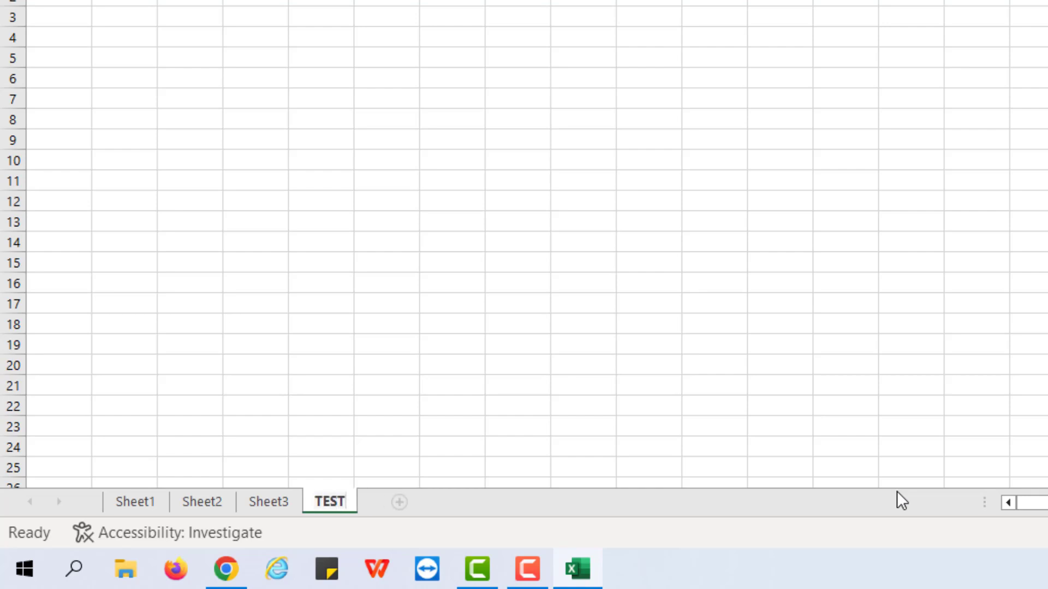
{"action": "type", "text": "4"}
{"action": "left_click", "coordinate": [629, 352]}
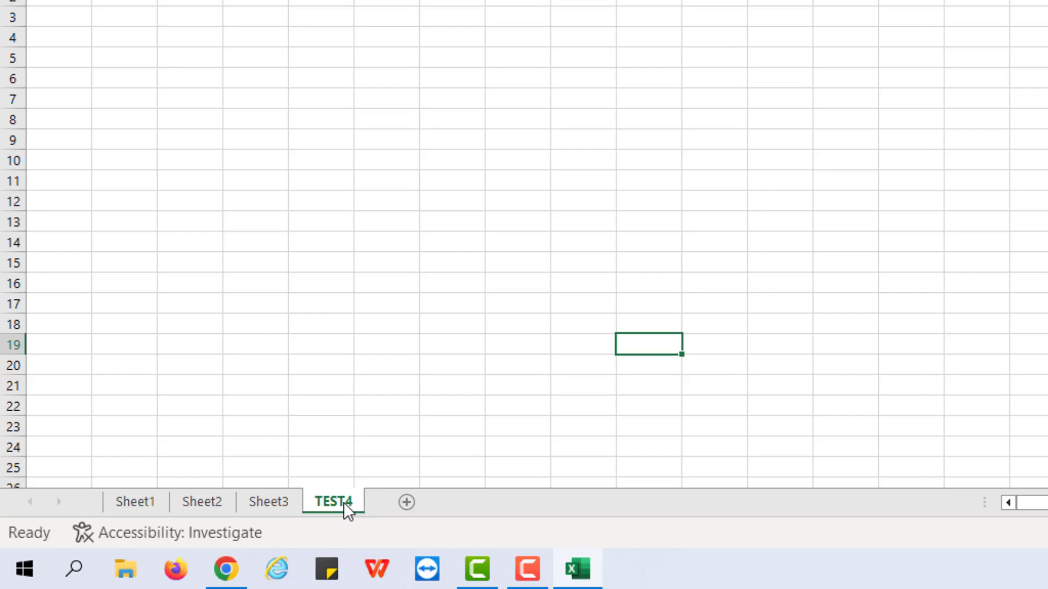
Step: Delete the Sheet3 worksheet and move the TEST4 sheet in front of Sheet1
{"action": "right_click", "coordinate": [266, 500]}
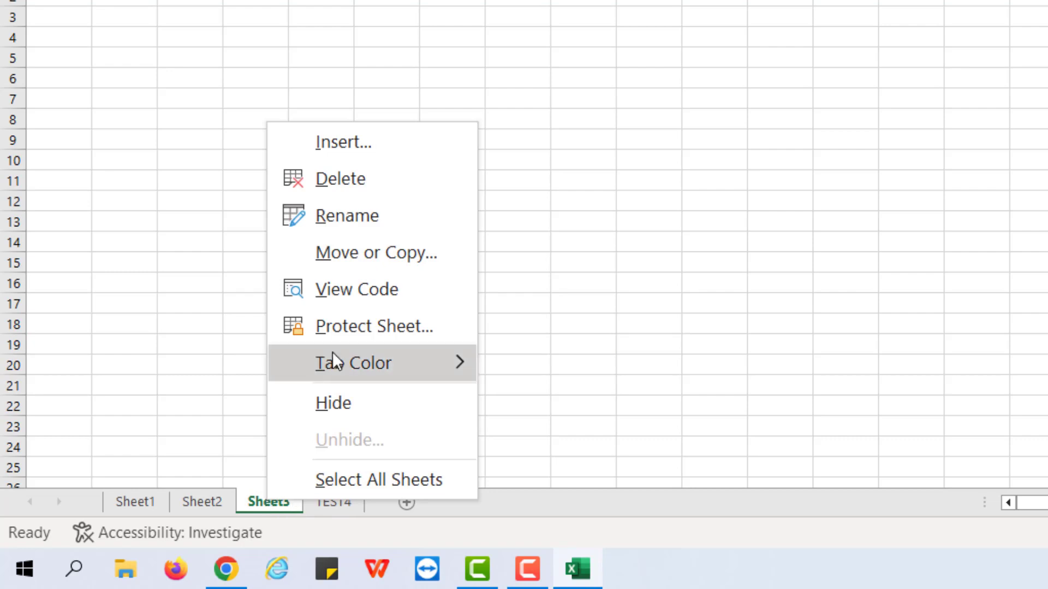
{"action": "left_click", "coordinate": [371, 180]}
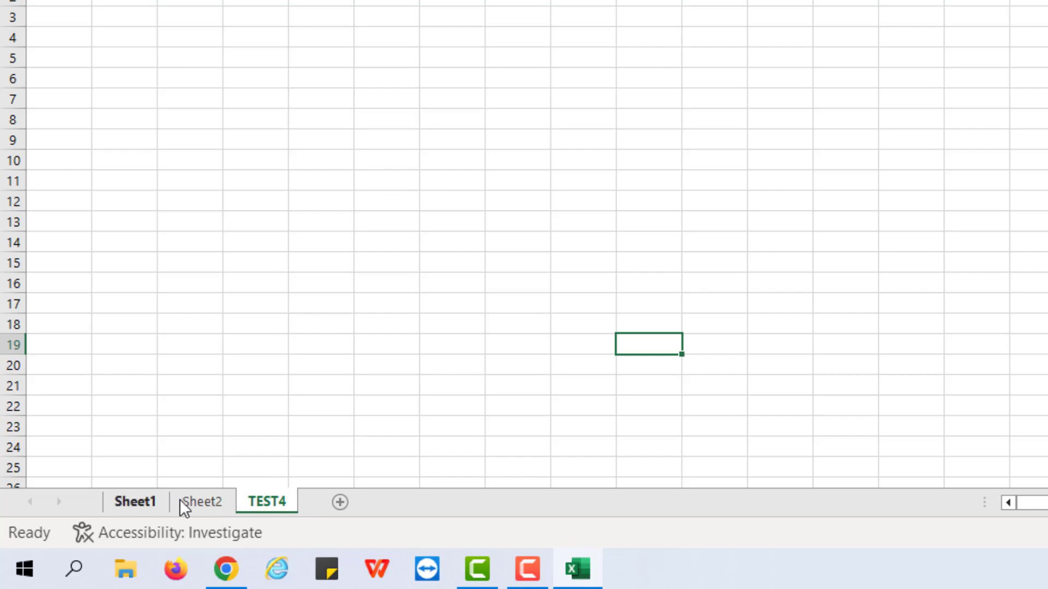
{"action": "left_click_drag", "start_coordinate": [280, 502], "coordinate": [181, 505]}
{"action": "left_click_drag", "start_coordinate": [112, 506], "coordinate": [111, 505]}
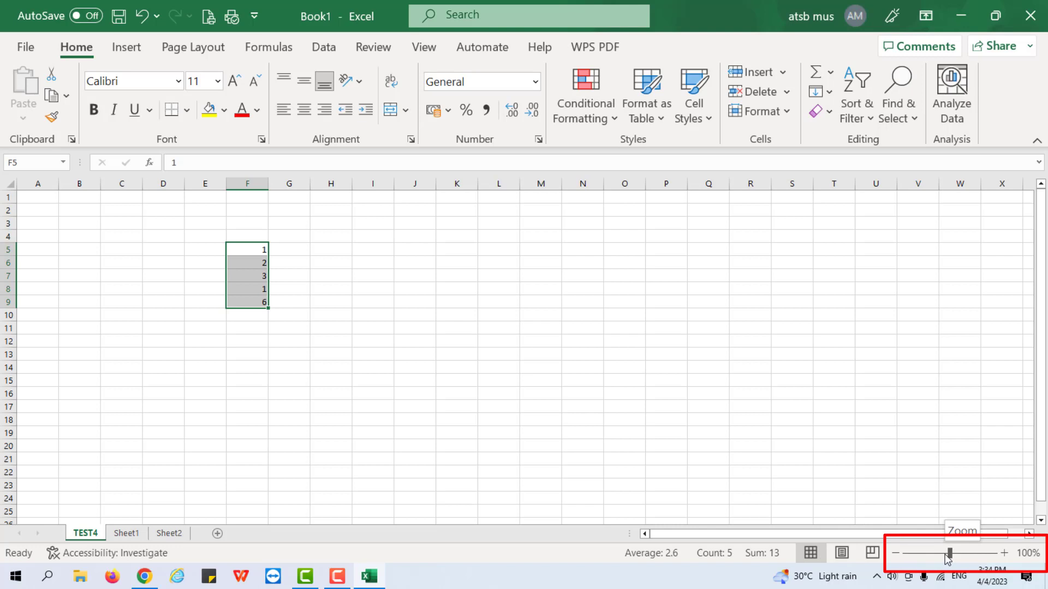
Step: Zoom the TEST4 worksheet out to 50% and back in to 100%
{"action": "left_click", "coordinate": [896, 553]}
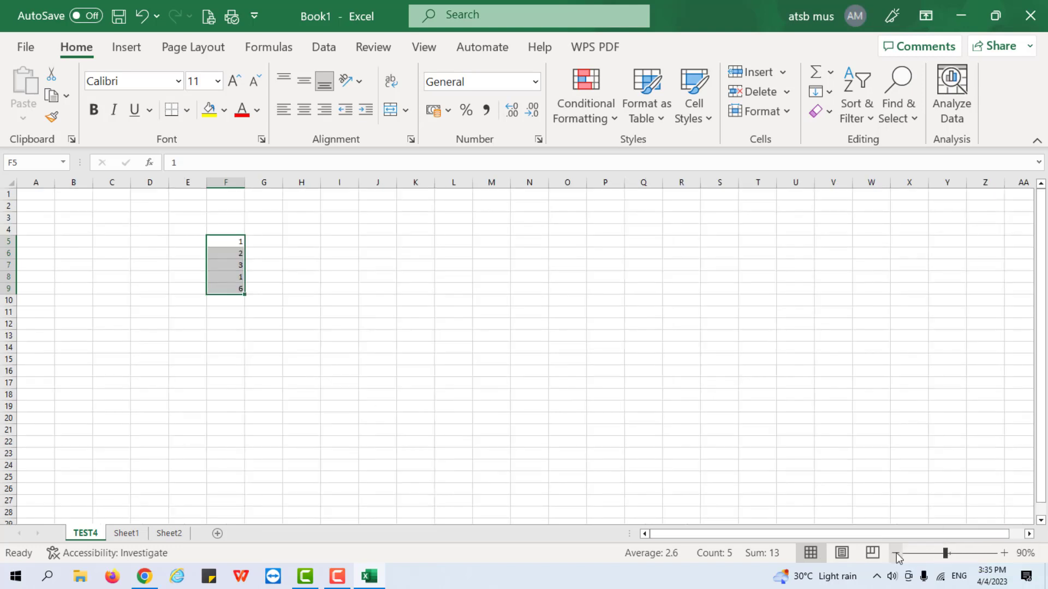
{"action": "left_click", "coordinate": [896, 553]}
{"action": "left_click", "coordinate": [896, 553]}
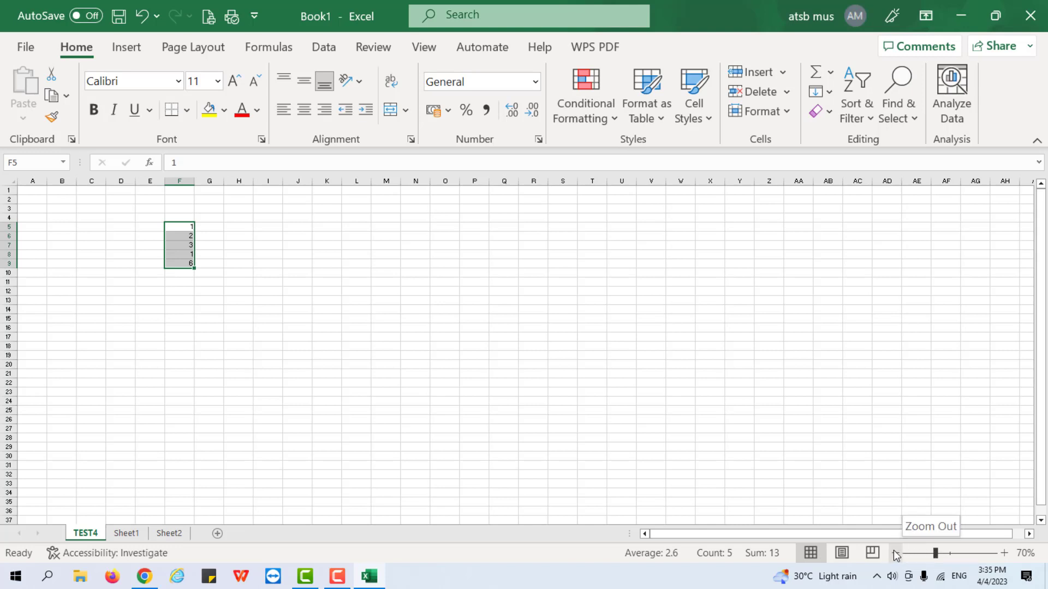
{"action": "left_click", "coordinate": [895, 553]}
{"action": "left_click", "coordinate": [894, 552]}
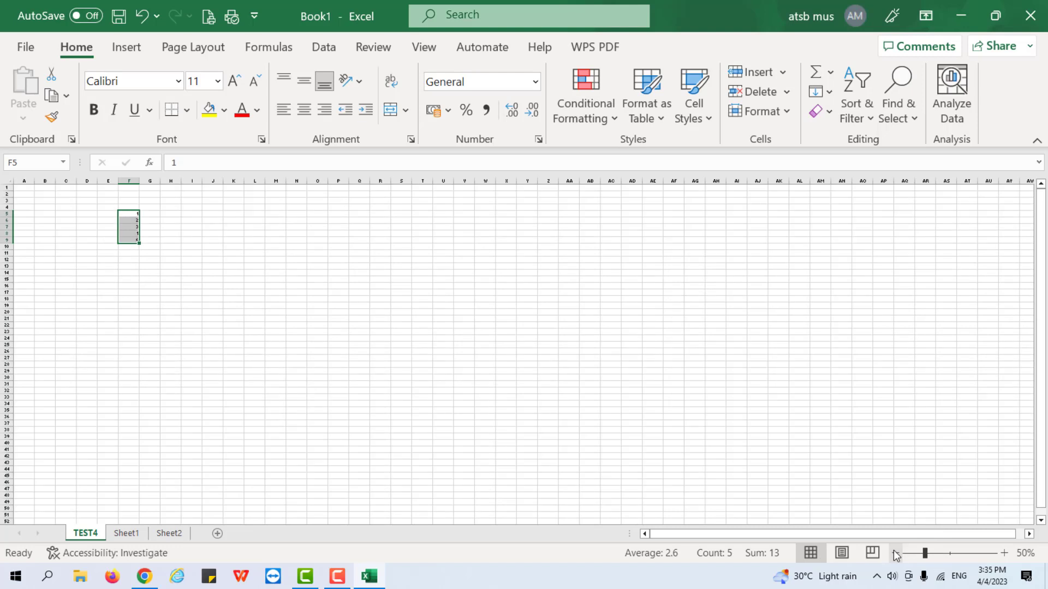
{"action": "left_click", "coordinate": [1005, 552]}
{"action": "left_click", "coordinate": [1005, 552]}
{"action": "left_click", "coordinate": [1005, 552]}
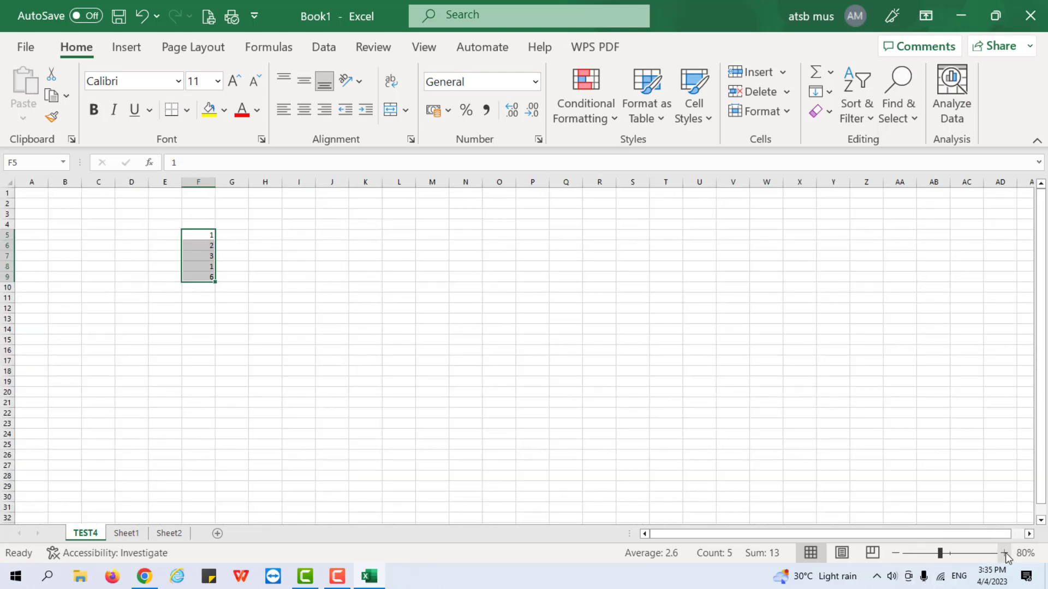
{"action": "left_click", "coordinate": [1005, 552]}
{"action": "left_click", "coordinate": [1005, 552]}
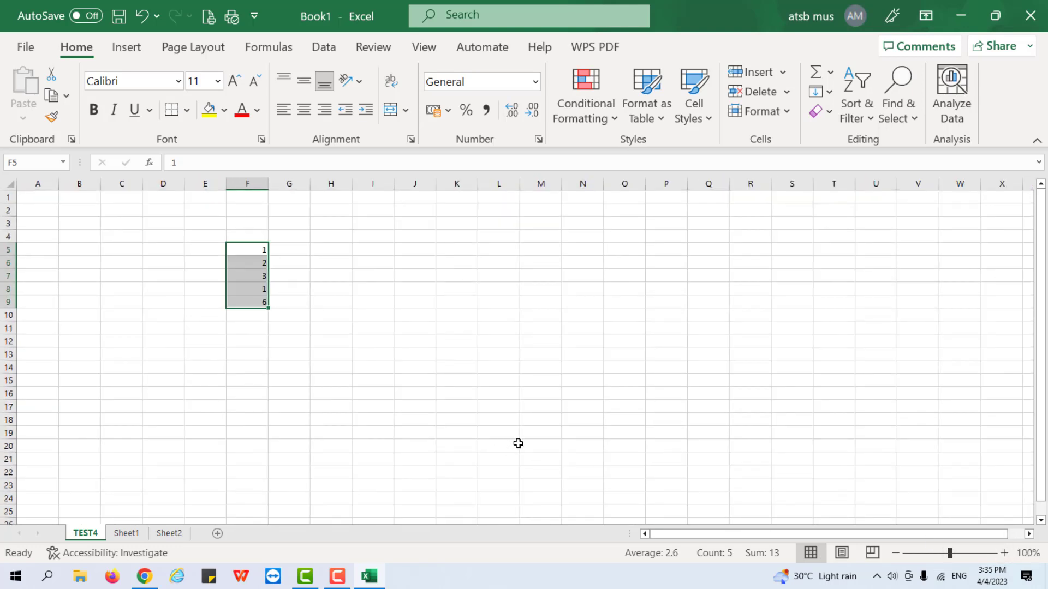
Step: Look at the File start page with its workbook commands and return to the worksheet
{"action": "left_click", "coordinate": [626, 336]}
{"action": "left_click", "coordinate": [376, 354]}
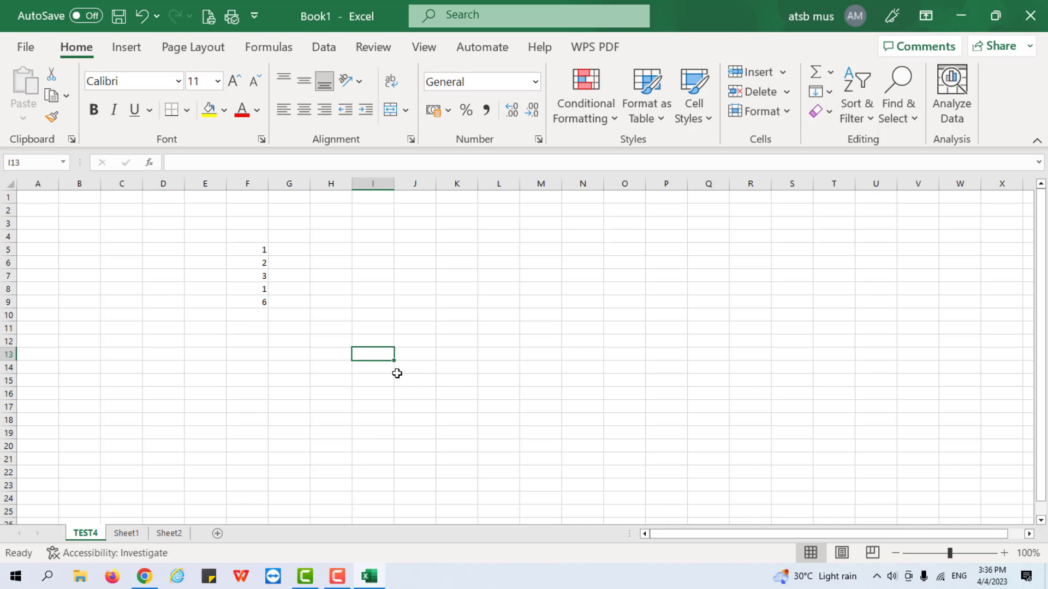
{"action": "left_click", "coordinate": [24, 48]}
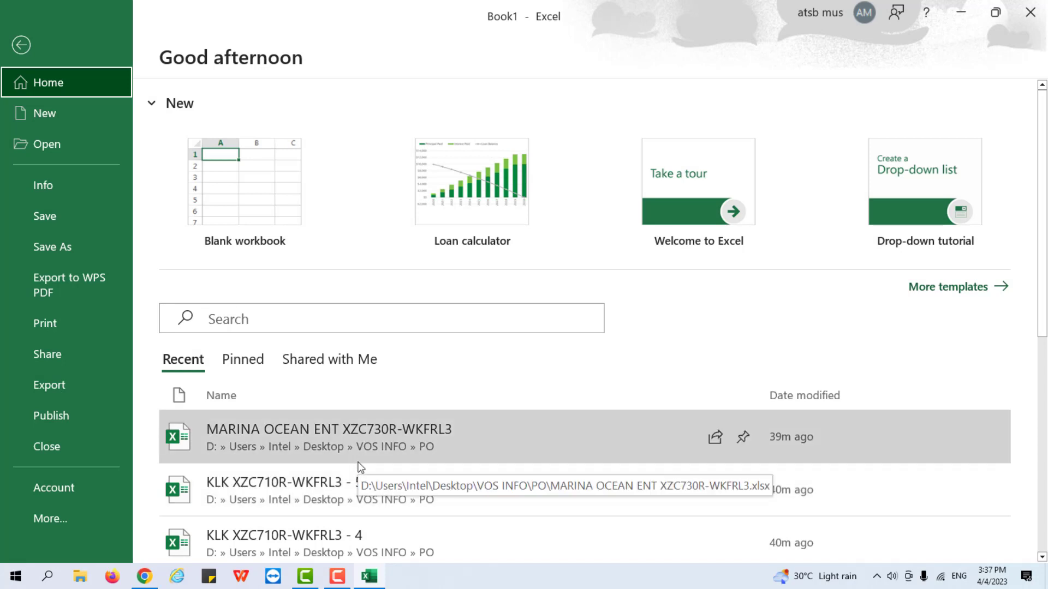
{"action": "key", "text": "Escape"}
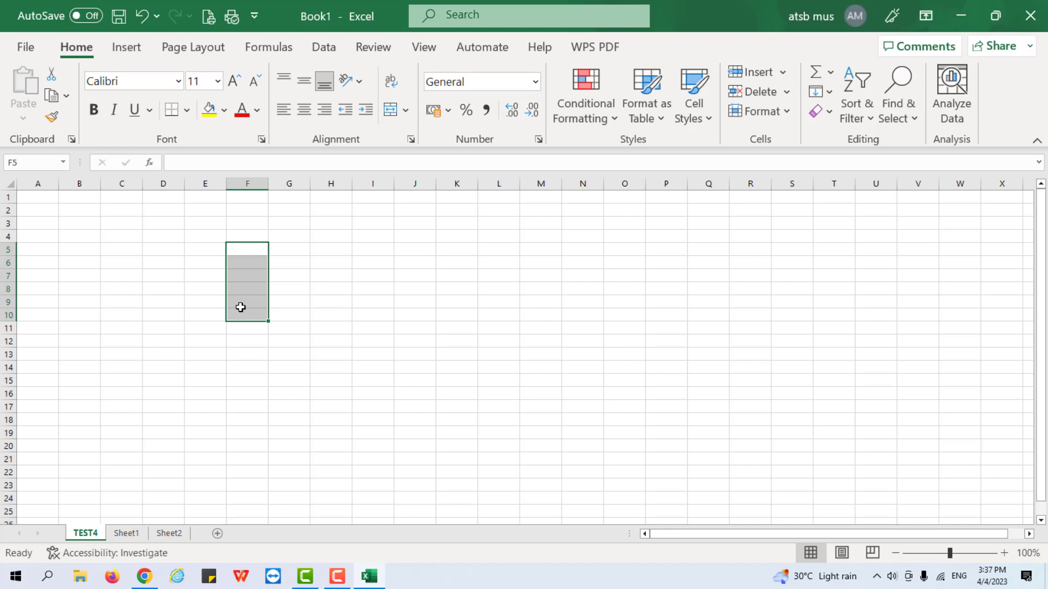
Step: Enter the month headings JANUARY in cell C4 and FEBRUARY in cell D4
{"action": "left_click", "coordinate": [121, 237]}
{"action": "type", "text": "JANUARY"}
{"action": "key", "text": "Tab"}
{"action": "type", "text": "FEBRUARY"}
Step: List the phone brands SAMSUNG, VIVO, HUAWEI, NOKIA, APPLE, OPPO, REALME and XIOMI in cells A6 to A13
{"action": "left_click", "coordinate": [38, 263]}
{"action": "type", "text": "SAMSUNG"}
{"action": "key", "text": "Return"}
{"action": "type", "text": "VIVO"}
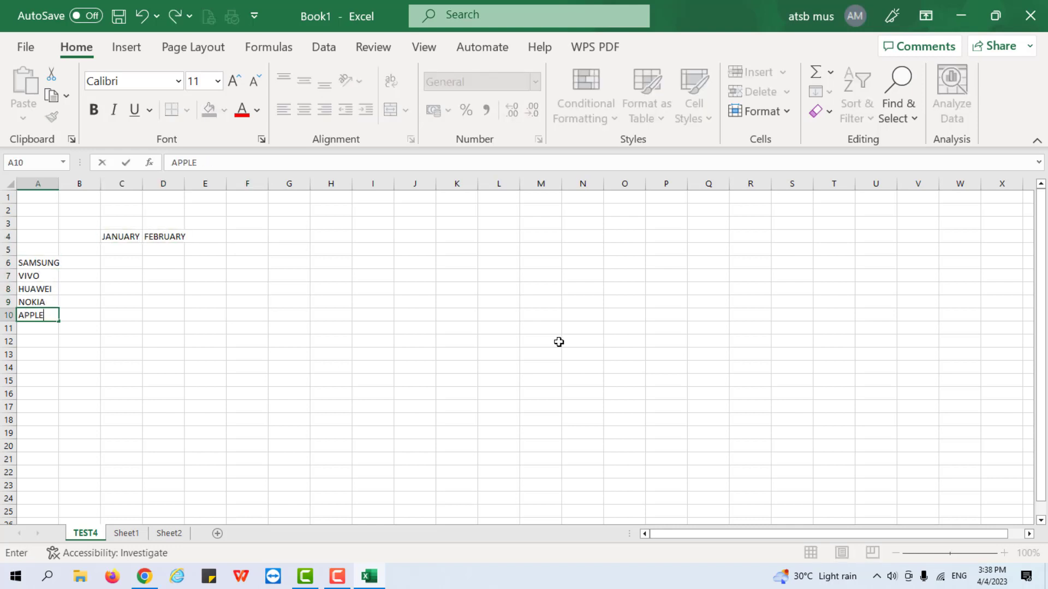
Step: Enter the title JUMLAH JUALAN SMART PHONE TAHUN 2022 (KEDAI A) in cell C2 and go down to C6
{"action": "type", "text": "MLAH JUALAN SMART PHONE TAHUN 2022 (KEDAI A)"}
{"action": "key", "text": "Return"}
{"action": "key", "text": "Return"}
{"action": "key", "text": "Return"}
{"action": "key", "text": "Return"}
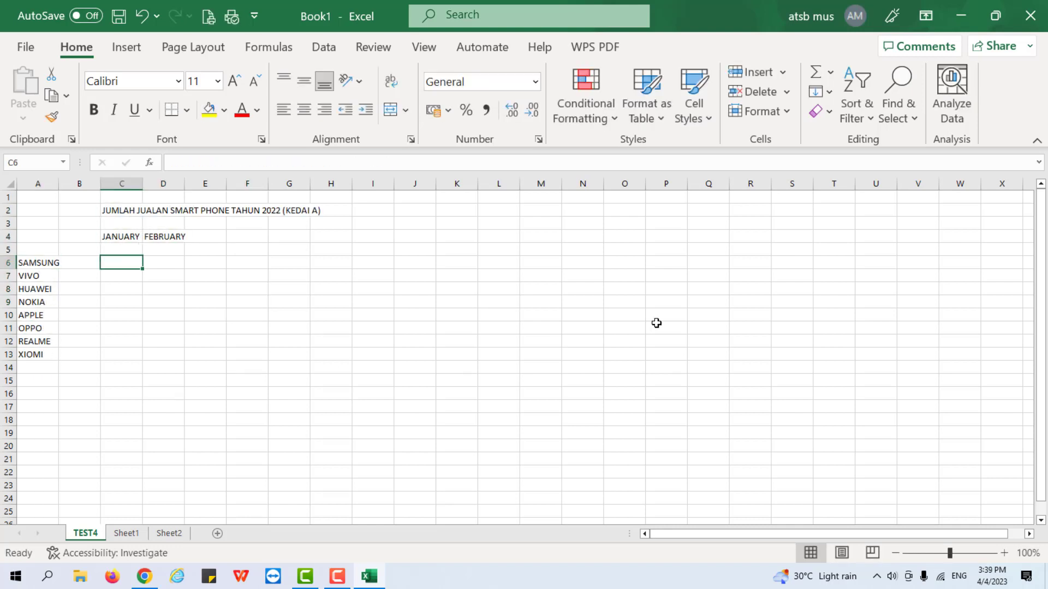
Step: Enter the January sales 58, 50, 32, 12, 45, 35, 21 and 18 in cells C6 to C13
{"action": "type", "text": "58"}
{"action": "key", "text": "Return"}
{"action": "type", "text": "50"}
{"action": "key", "text": "Return"}
{"action": "type", "text": "32"}
{"action": "key", "text": "Return"}
{"action": "type", "text": "18"}
{"action": "key", "text": "Return"}
Step: Enter the February sales 68, 98, 54, 23, 58, 54, 21 and 20 in cells D6 to D13
{"action": "left_click", "coordinate": [164, 263]}
{"action": "type", "text": "68"}
{"action": "key", "text": "Return"}
{"action": "type", "text": "98"}
{"action": "key", "text": "Return"}
{"action": "type", "text": "54"}
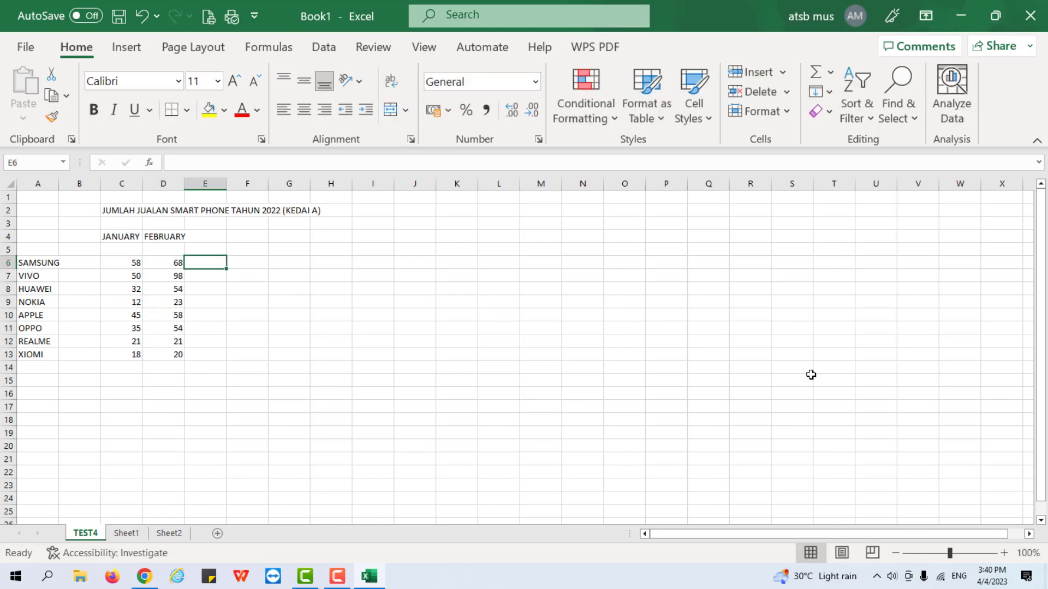
Step: Enter the sales figures 200, 150, 98, 25, 180, 130, 20 and 20 in cells F6 to F13
{"action": "left_click", "coordinate": [247, 263]}
{"action": "type", "text": "200"}
{"action": "key", "text": "Return"}
{"action": "type", "text": "150"}
{"action": "key", "text": "Return"}
{"action": "type", "text": "98"}
{"action": "key", "text": "Return"}
{"action": "type", "text": "25"}
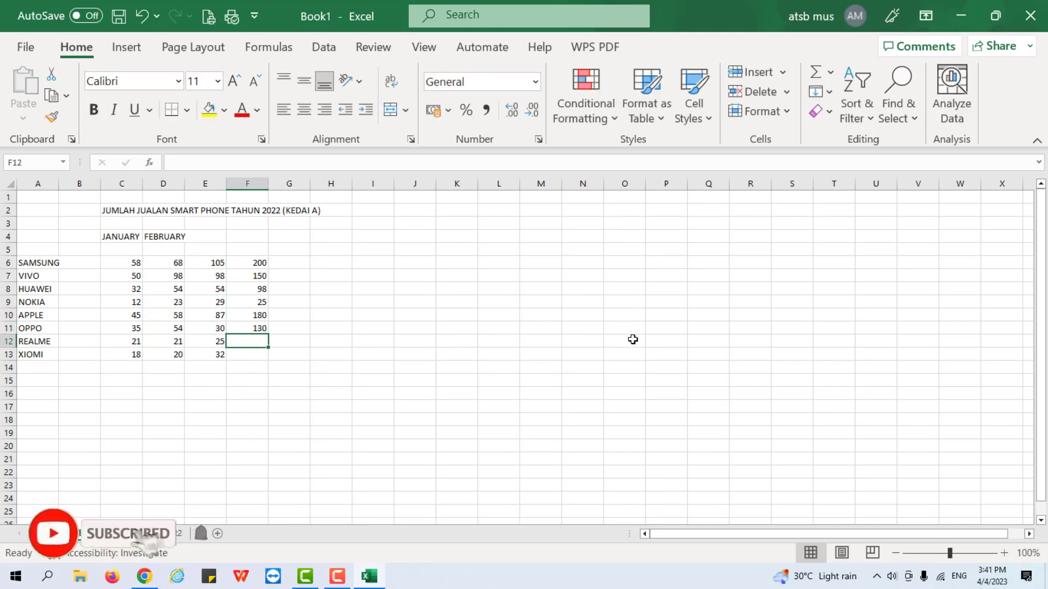
Step: Complete column G with the sales figures 165, 180, 55 and 34 in cells G10 to G13
{"action": "type", "text": "165"}
{"action": "key", "text": "Return"}
{"action": "type", "text": "180"}
{"action": "key", "text": "Return"}
{"action": "type", "text": "55"}
{"action": "key", "text": "Return"}
{"action": "type", "text": "34"}
{"action": "key", "text": "Return"}
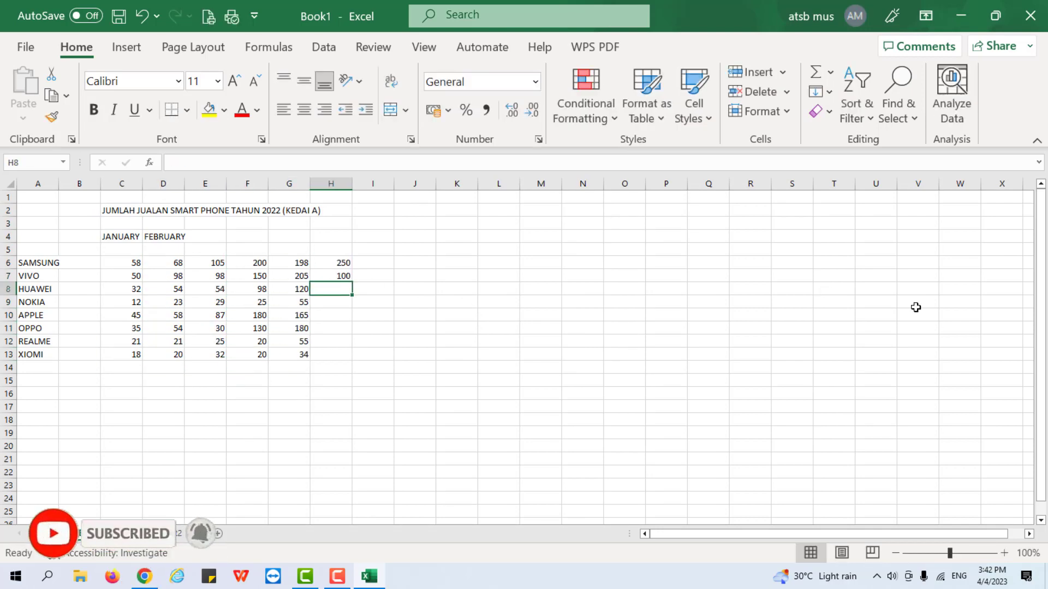
Step: Enter the sales figures 300, 200, 90, 51, 130, 150, 55 and 60 in cells I6 to I13
{"action": "type", "text": "300"}
{"action": "key", "text": "Return"}
{"action": "type", "text": "200"}
{"action": "key", "text": "Return"}
{"action": "type", "text": "90"}
{"action": "key", "text": "Return"}
{"action": "type", "text": "51"}
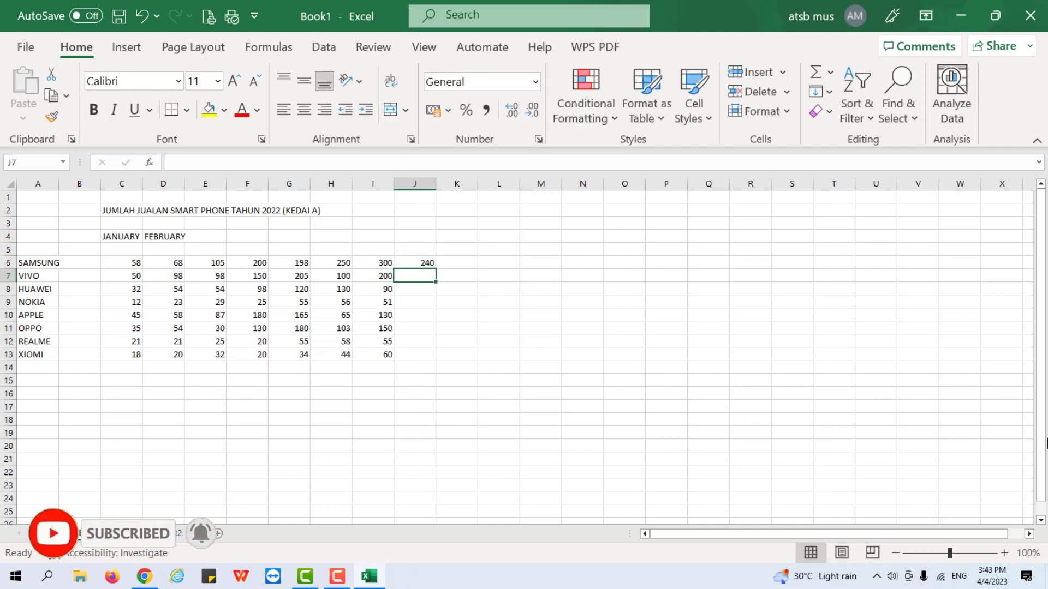
{"action": "key", "text": "Return"}
Step: Enter the sales figures 300, 200, 100, 60, 300, 100, 50 and 60 in cells K6 to K13
{"action": "left_click", "coordinate": [457, 263]}
{"action": "type", "text": "300"}
{"action": "key", "text": "Return"}
{"action": "type", "text": "200"}
{"action": "key", "text": "Return"}
{"action": "type", "text": "100"}
{"action": "key", "text": "Return"}
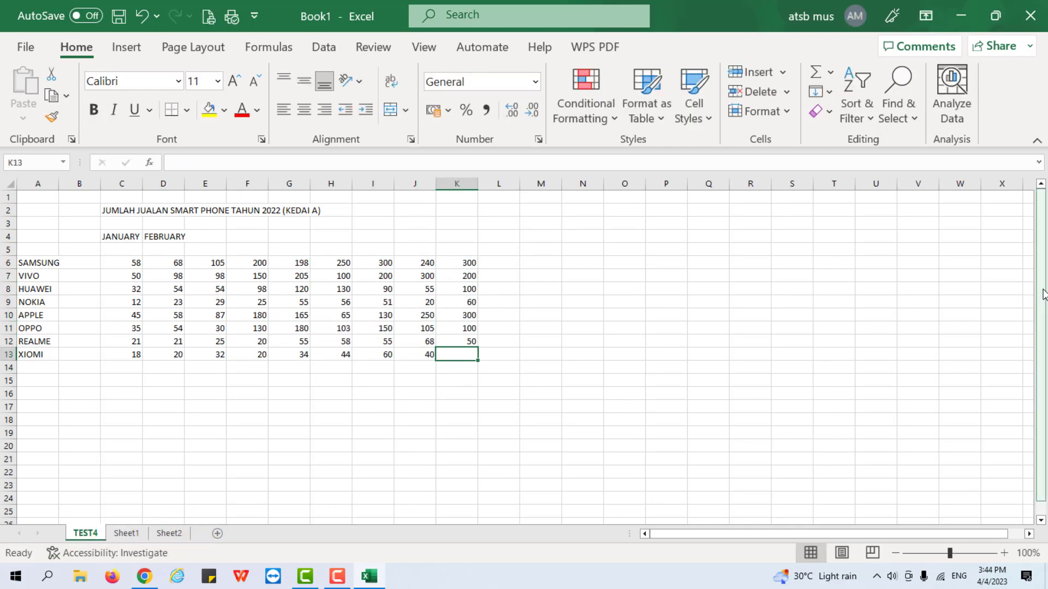
Step: Complete column L with 20 in cell L13, and enter 190, 170 and 200 in cells M6 to M8
{"action": "type", "text": "20"}
{"action": "key", "text": "Right"}
{"action": "key", "text": "Up"}
{"action": "key", "text": "Up"}
{"action": "key", "text": "Up"}
{"action": "key", "text": "Up"}
{"action": "key", "text": "Up"}
{"action": "key", "text": "Up"}
{"action": "key", "text": "Up"}
{"action": "type", "text": "190"}
{"action": "key", "text": "Return"}
{"action": "type", "text": "170"}
{"action": "key", "text": "Return"}
{"action": "type", "text": "200"}
{"action": "key", "text": "Return"}
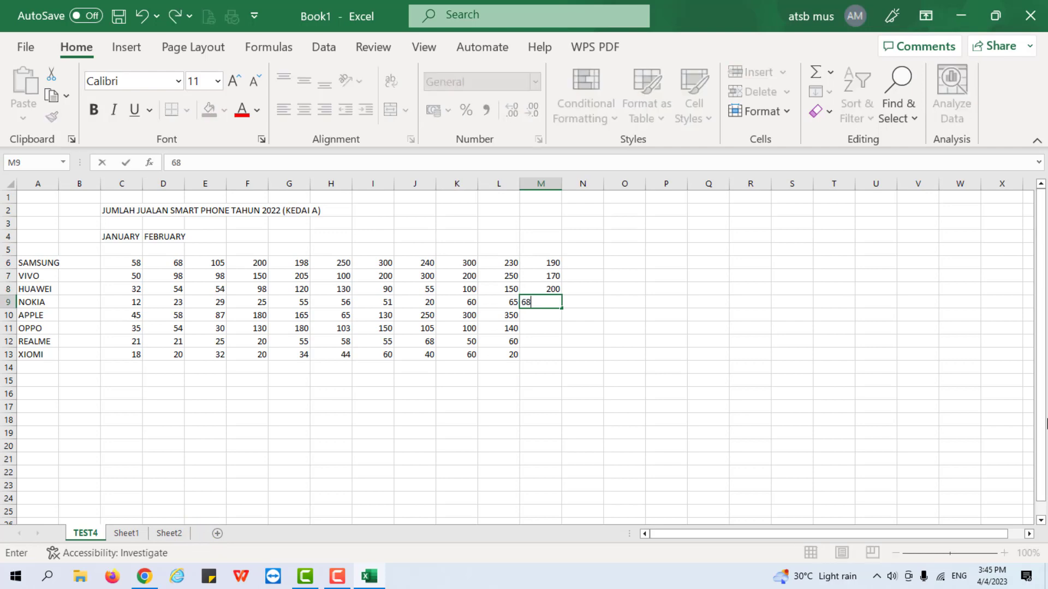
Step: Complete column M with 40 in cell M13, and enter 500, 250 and 150 in cells N6 to N8
{"action": "type", "text": "40"}
{"action": "key", "text": "Right"}
{"action": "key", "text": "Up"}
{"action": "key", "text": "Up"}
{"action": "key", "text": "Up"}
{"action": "key", "text": "Up"}
{"action": "key", "text": "Up"}
{"action": "key", "text": "Up"}
{"action": "key", "text": "Up"}
{"action": "type", "text": "500"}
{"action": "key", "text": "Return"}
{"action": "type", "text": "250"}
{"action": "key", "text": "Return"}
{"action": "type", "text": "150"}
{"action": "key", "text": "Return"}
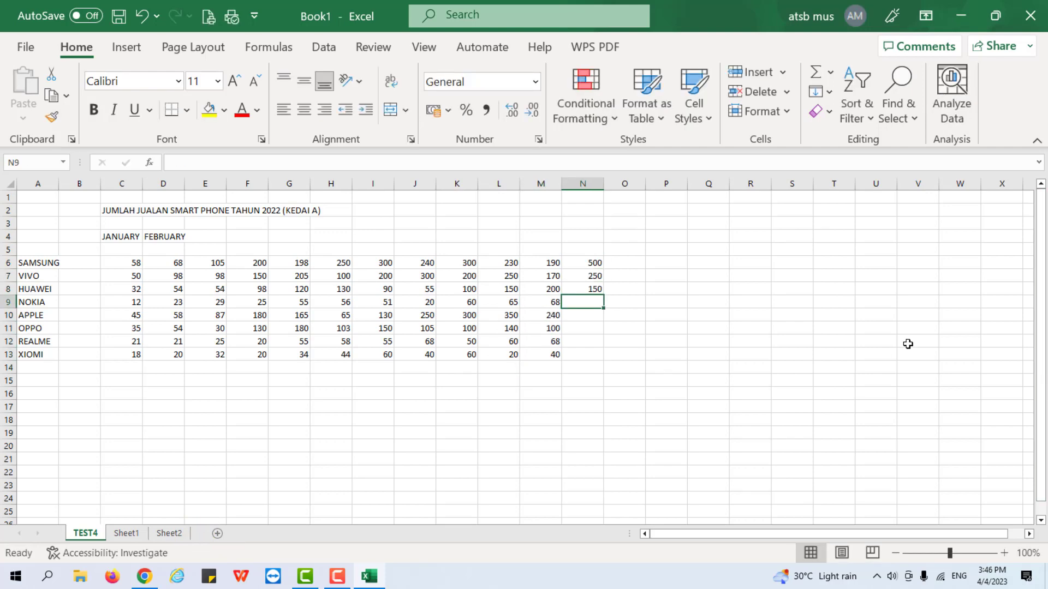
Step: Merge and center the title across cells C2 to N2
{"action": "left_click", "coordinate": [122, 211]}
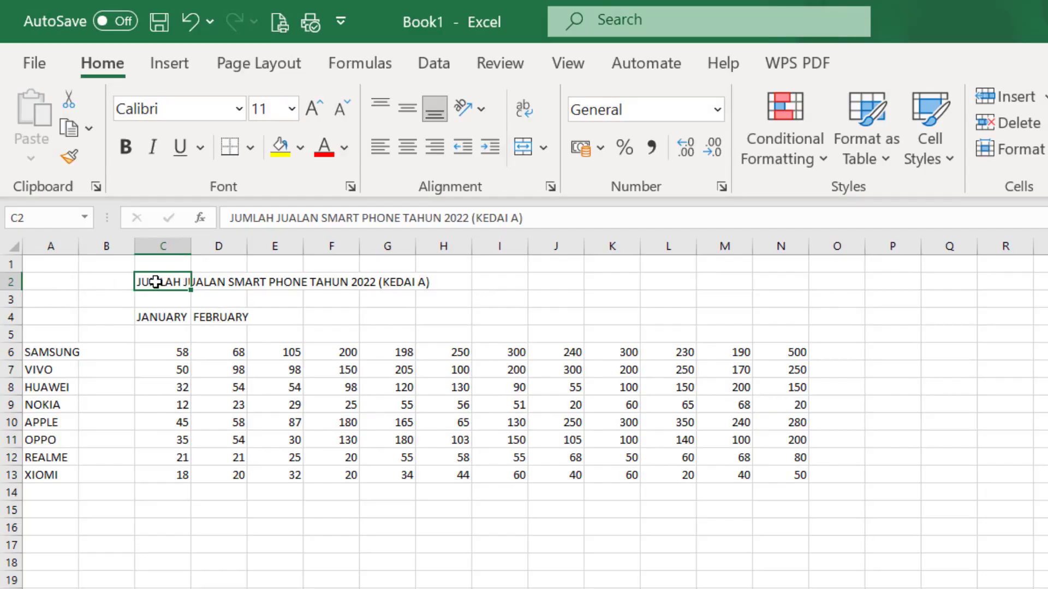
{"action": "mouse_move", "coordinate": [155, 281]}
{"action": "left_mouse_down"}
{"action": "mouse_move", "coordinate": [435, 276]}
{"action": "mouse_move", "coordinate": [711, 292]}
{"action": "mouse_move", "coordinate": [762, 282]}
{"action": "left_mouse_up"}
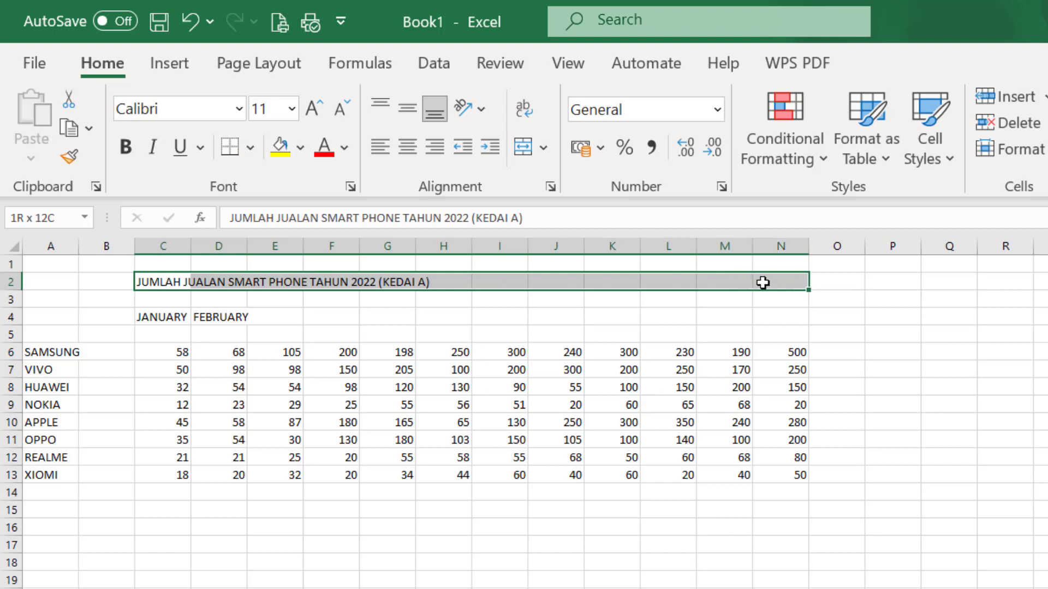
{"action": "left_click_drag", "start_coordinate": [762, 282], "coordinate": [780, 282]}
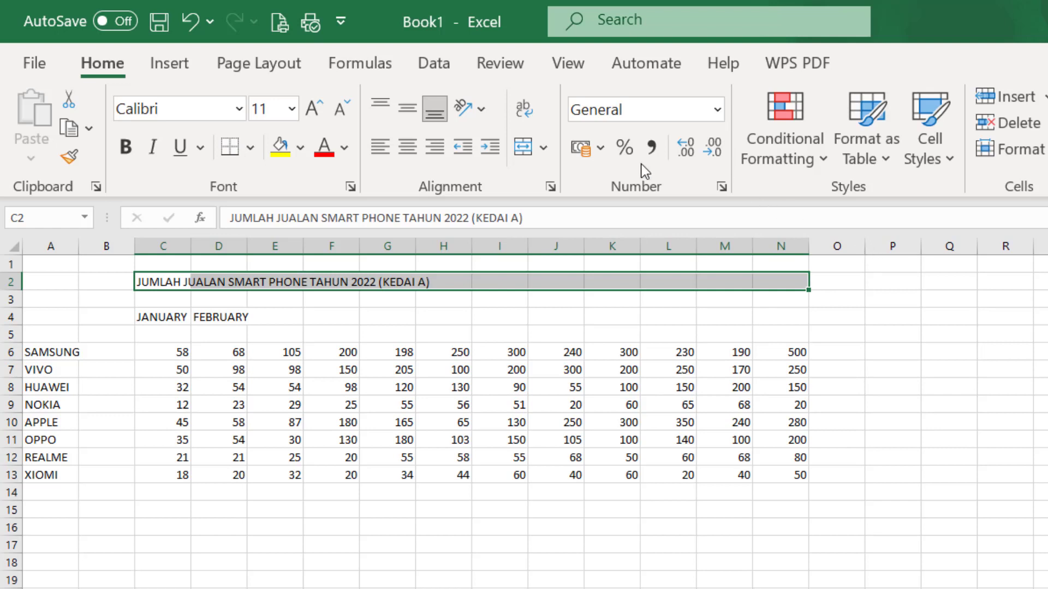
{"action": "left_click", "coordinate": [526, 146]}
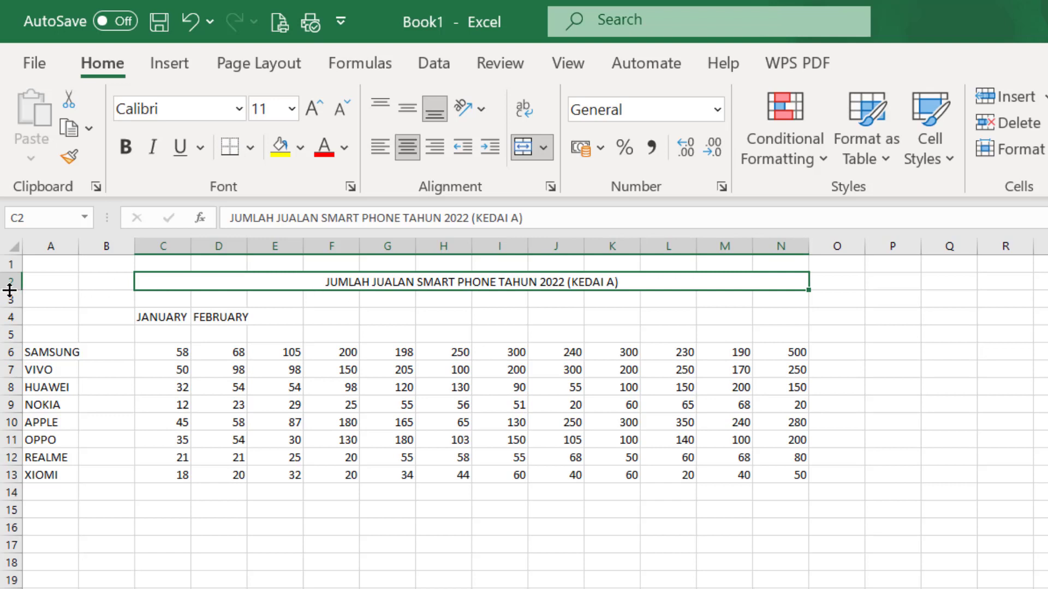
Step: Make row 2 about twice as tall and middle-align the title vertically in it
{"action": "left_click_drag", "start_coordinate": [10, 289], "coordinate": [12, 304]}
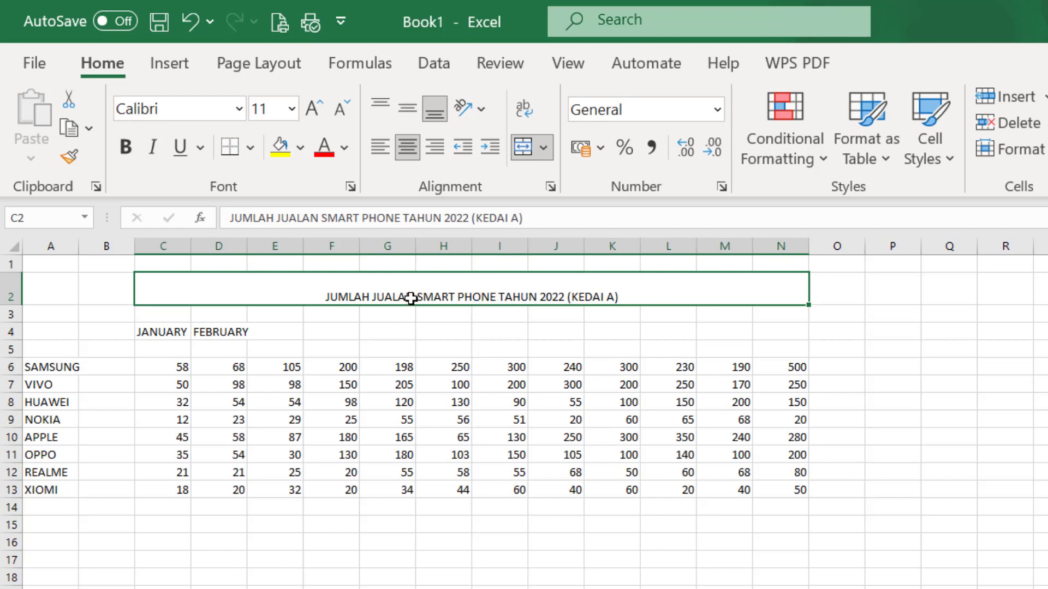
{"action": "left_click", "coordinate": [409, 114]}
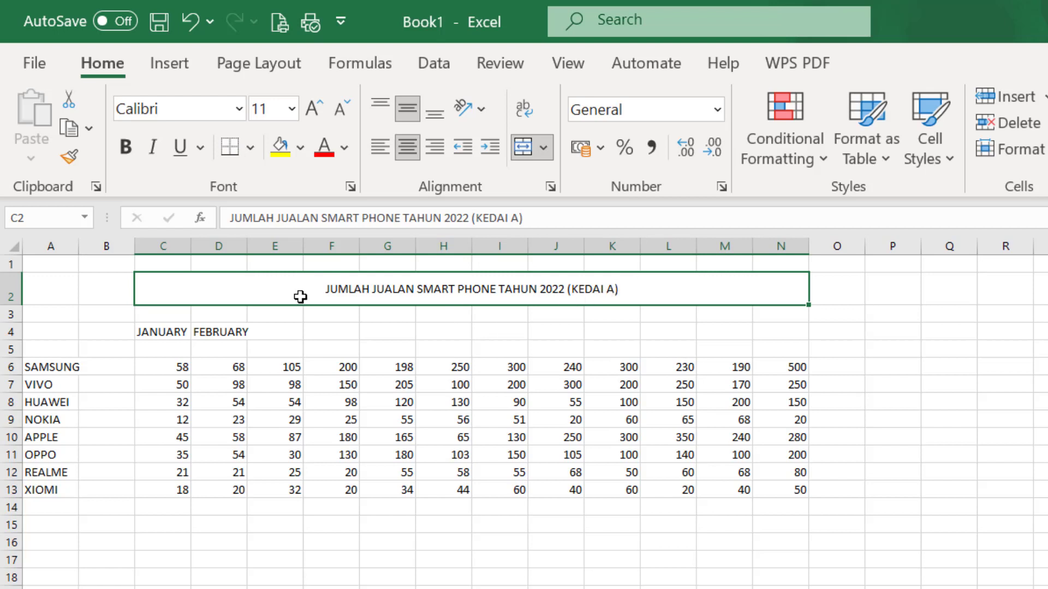
Step: Make the merged title bold with font size 16, and reselect it
{"action": "left_click", "coordinate": [126, 146]}
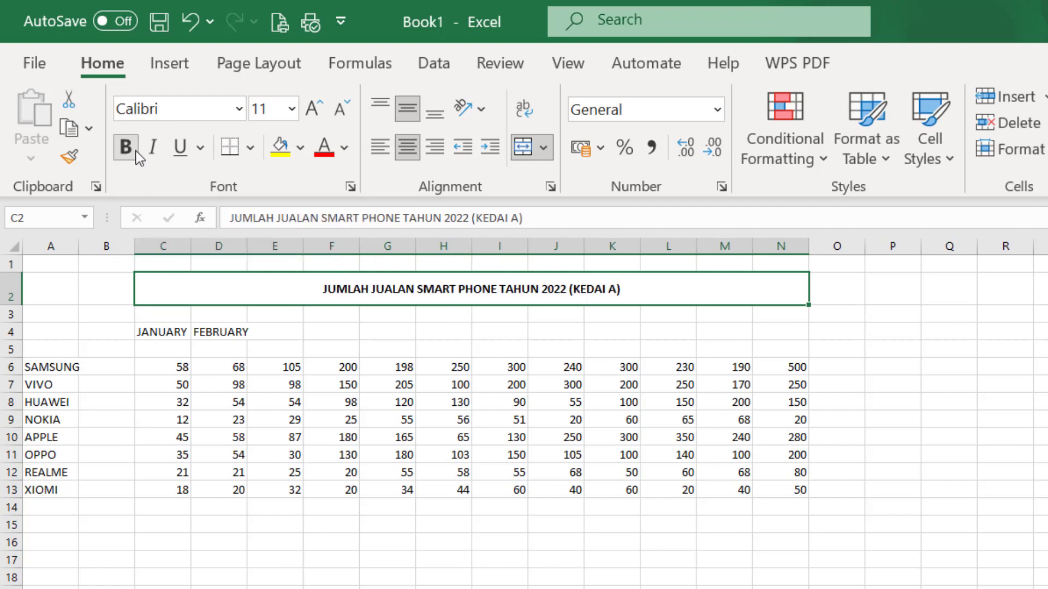
{"action": "left_click", "coordinate": [293, 115]}
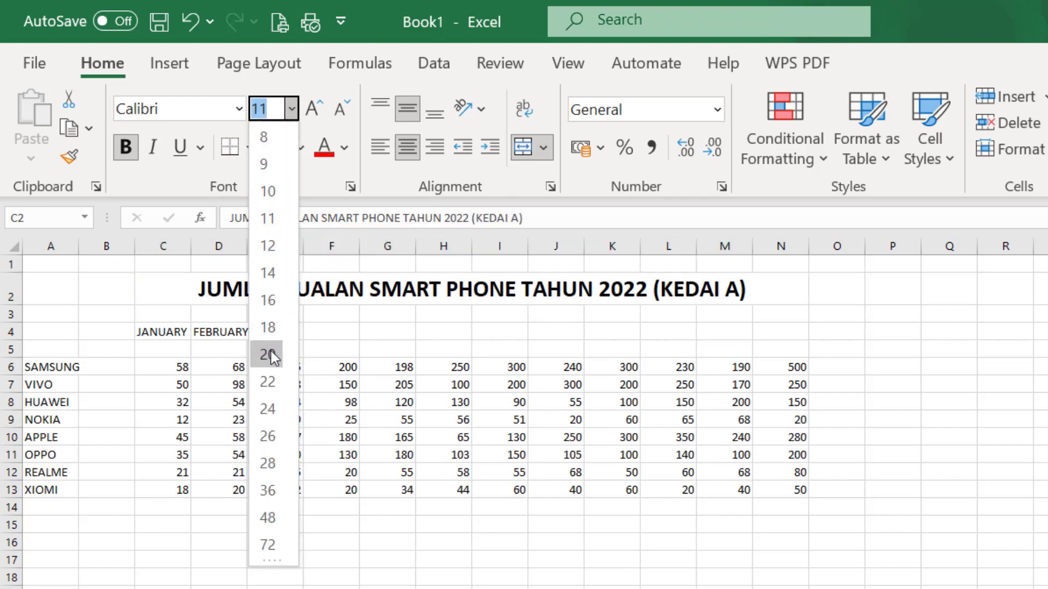
{"action": "left_click", "coordinate": [269, 301]}
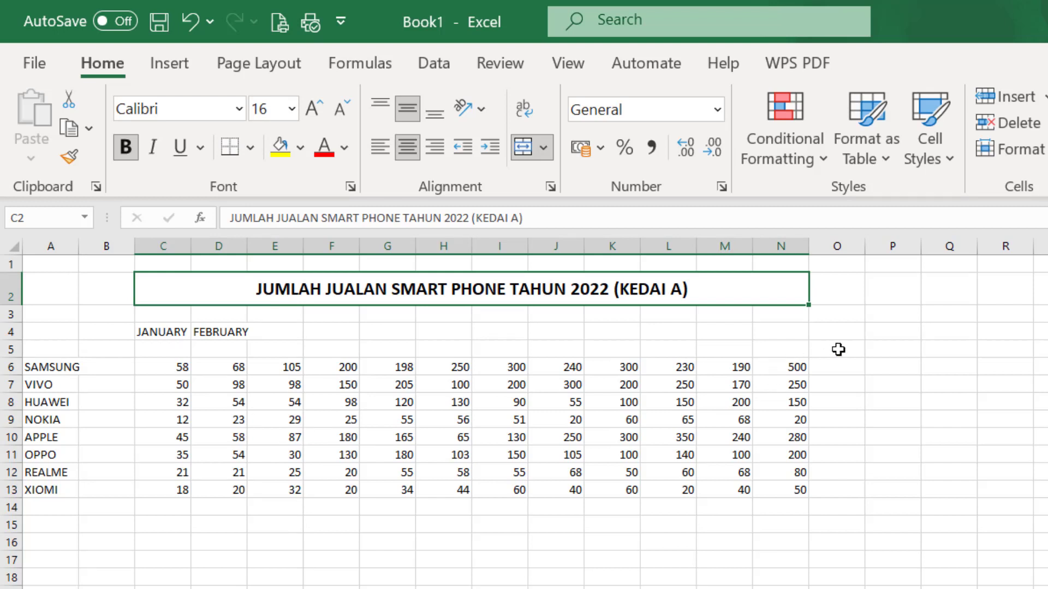
{"action": "left_click", "coordinate": [515, 329]}
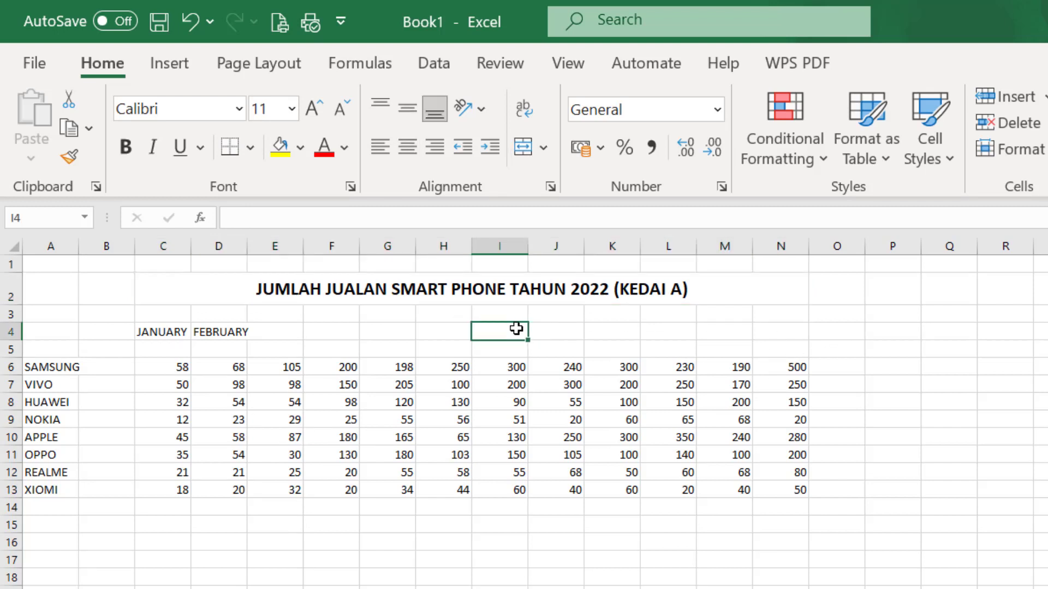
{"action": "left_click", "coordinate": [464, 284]}
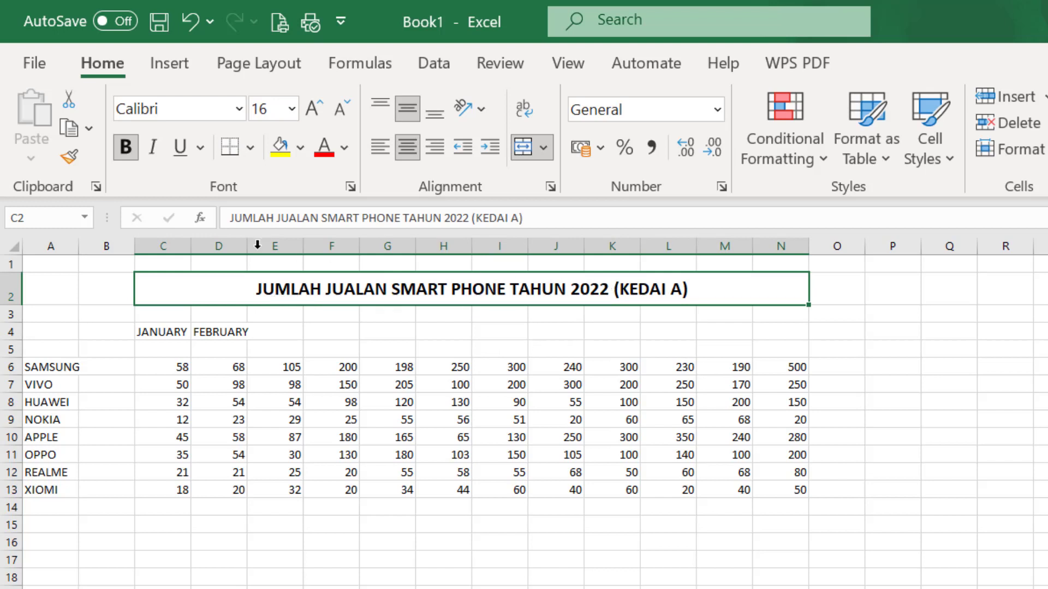
Step: Underline the merged title in row 2 and set its font colour to the standard dark red
{"action": "left_click", "coordinate": [178, 149]}
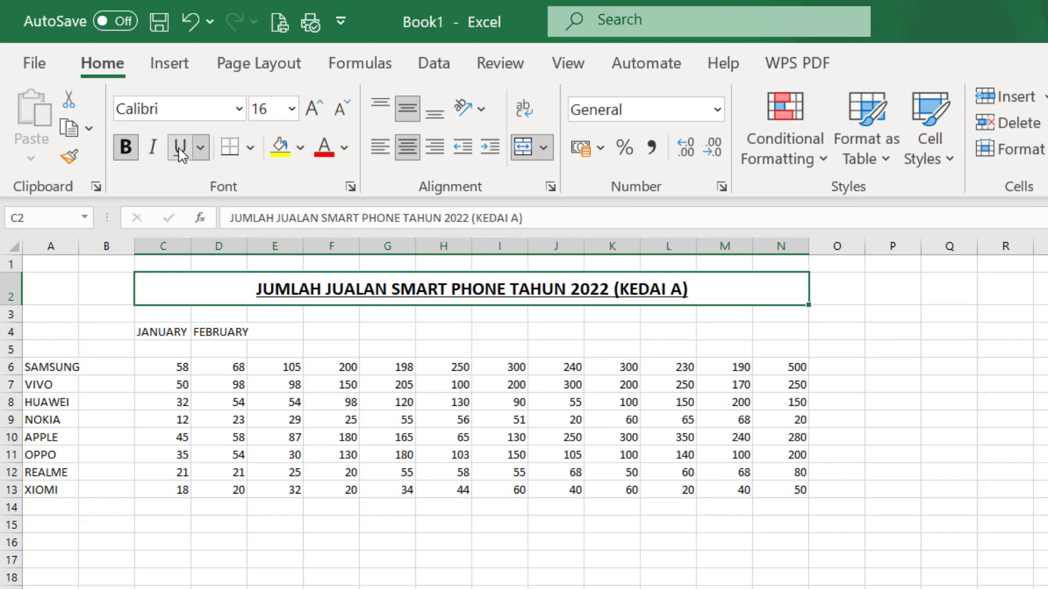
{"action": "left_click", "coordinate": [521, 344]}
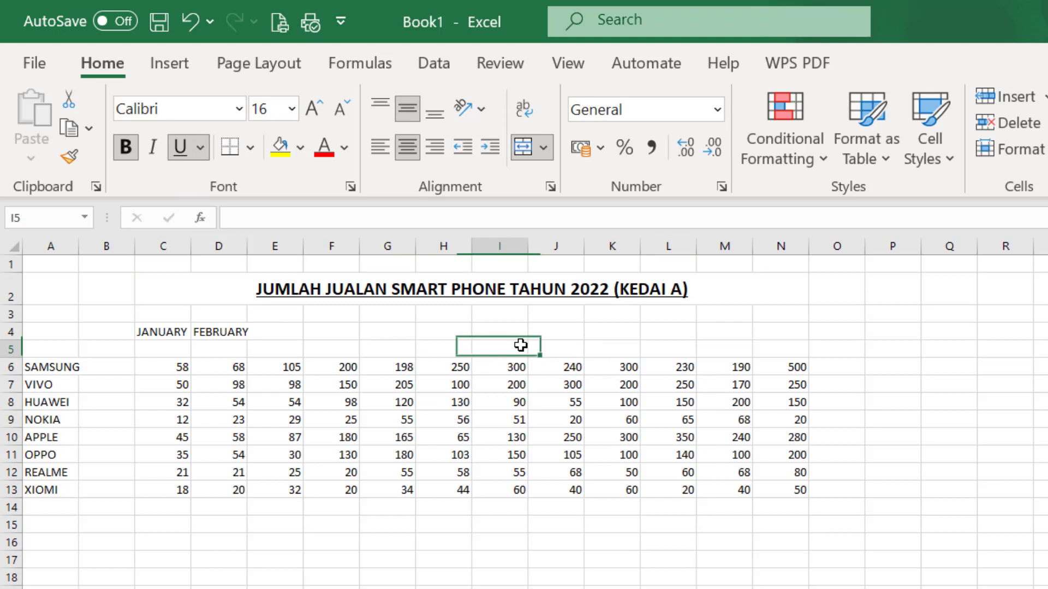
{"action": "left_click", "coordinate": [498, 291]}
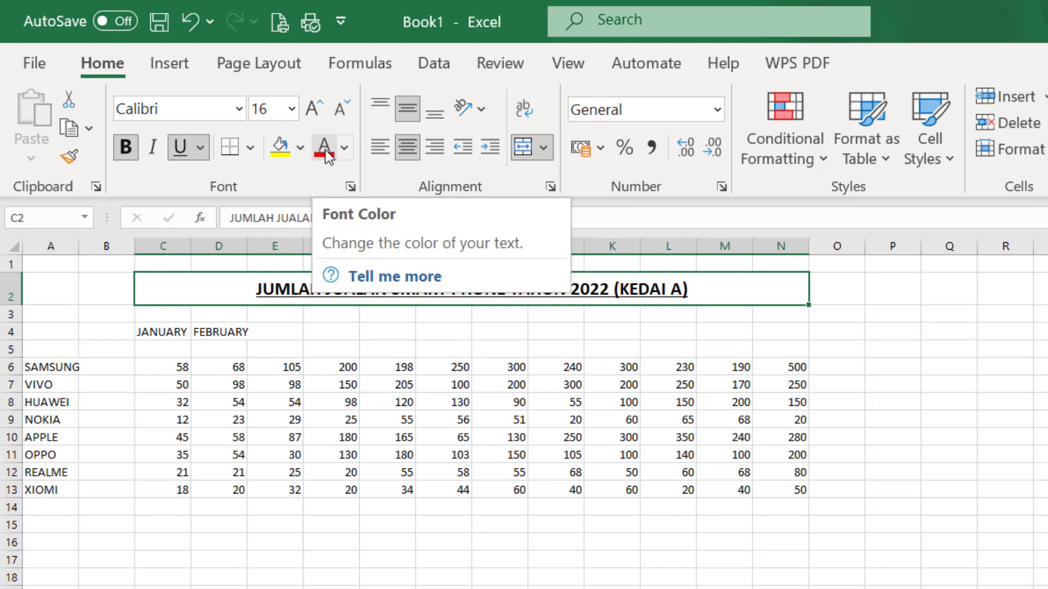
{"action": "left_click", "coordinate": [343, 148]}
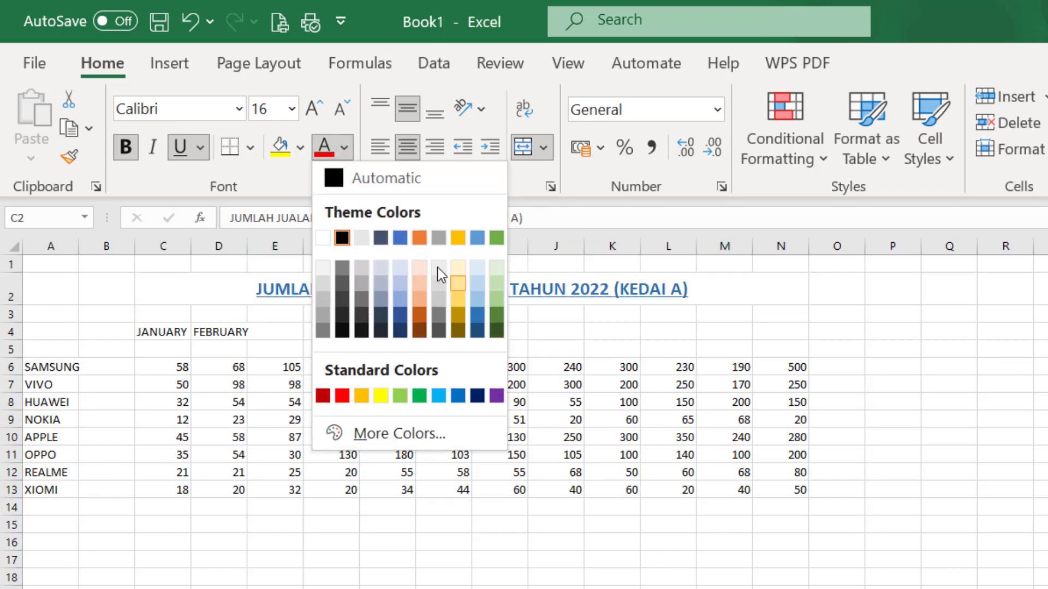
{"action": "left_click", "coordinate": [323, 395]}
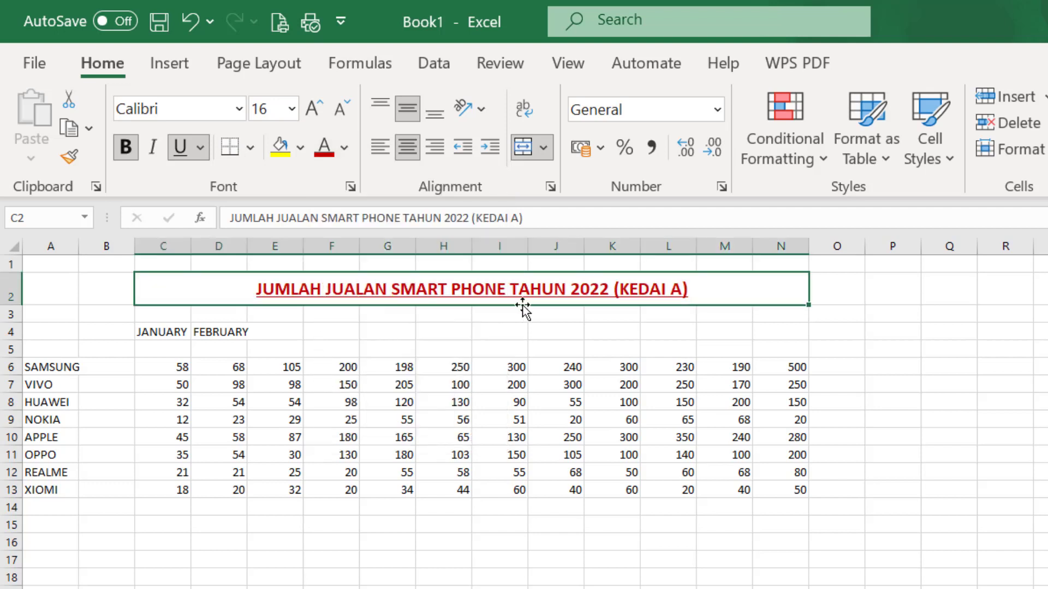
{"action": "left_click", "coordinate": [802, 351]}
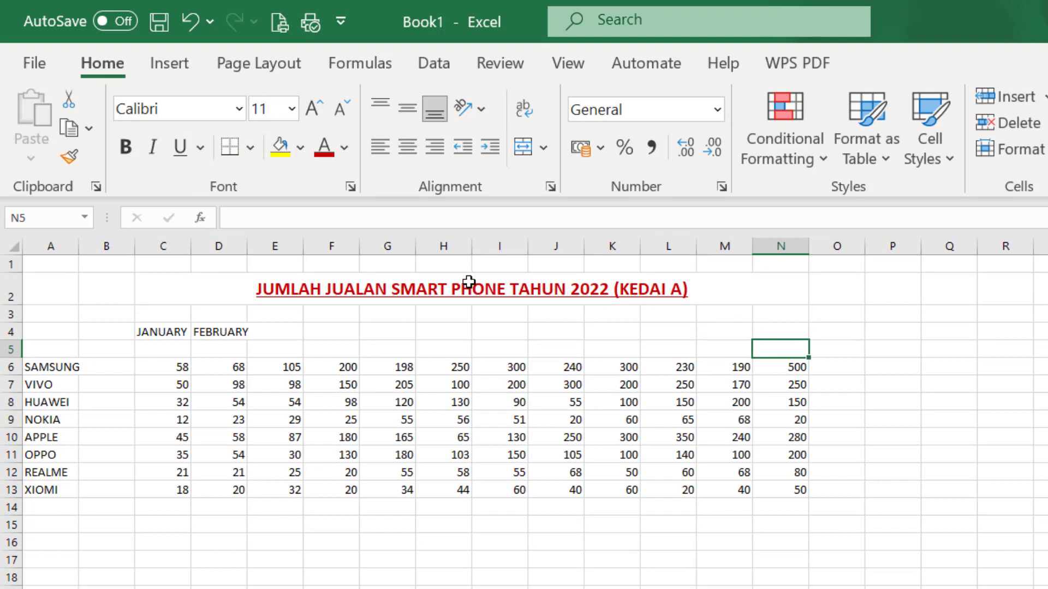
{"action": "left_click", "coordinate": [329, 291]}
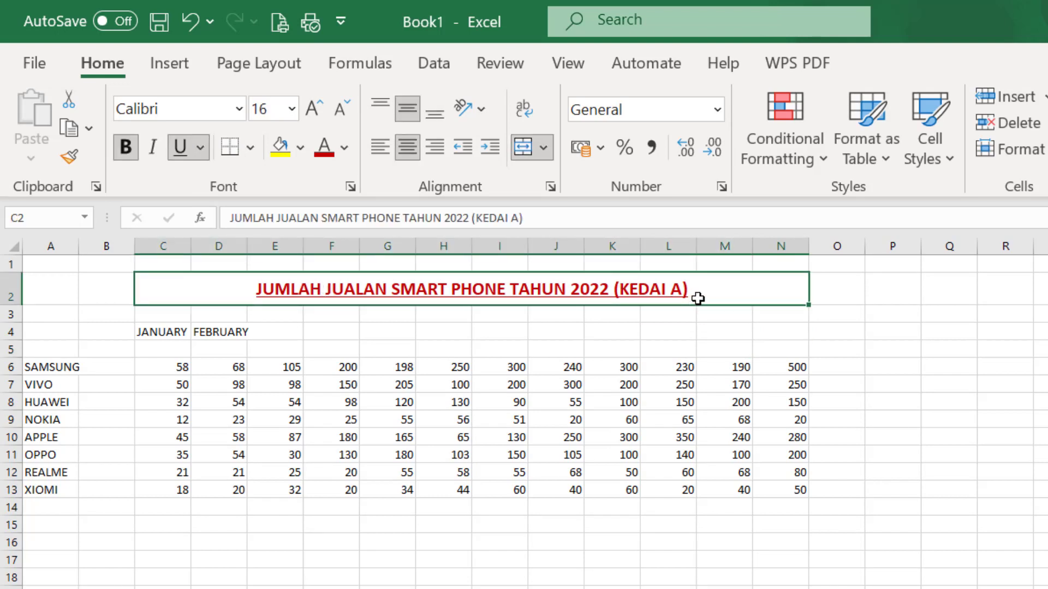
{"action": "left_click", "coordinate": [868, 361]}
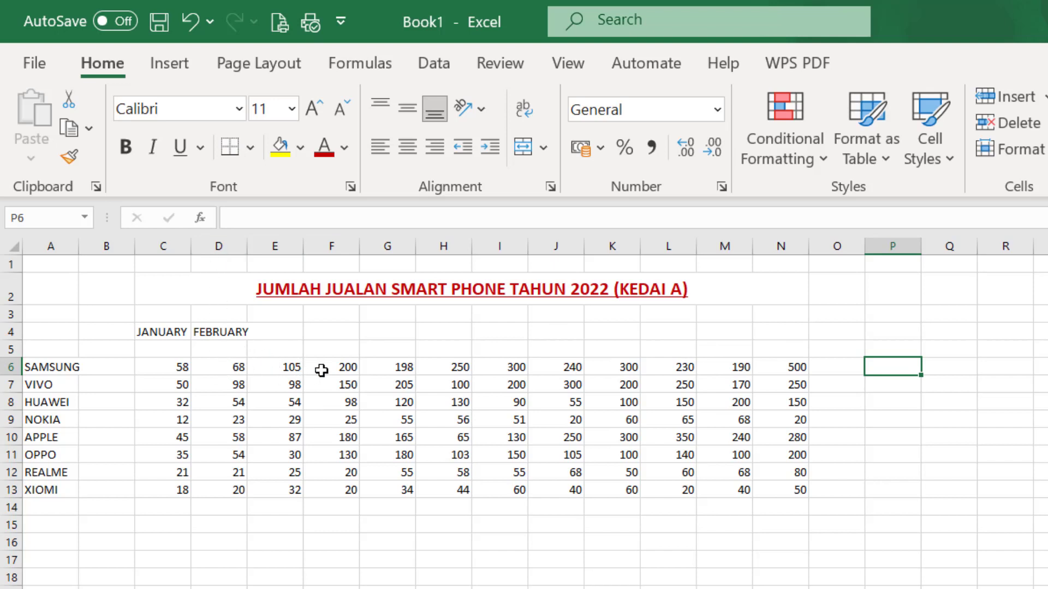
Step: Narrow column D slightly, and autofit its width to the FEBRUARY heading
{"action": "left_click", "coordinate": [208, 333]}
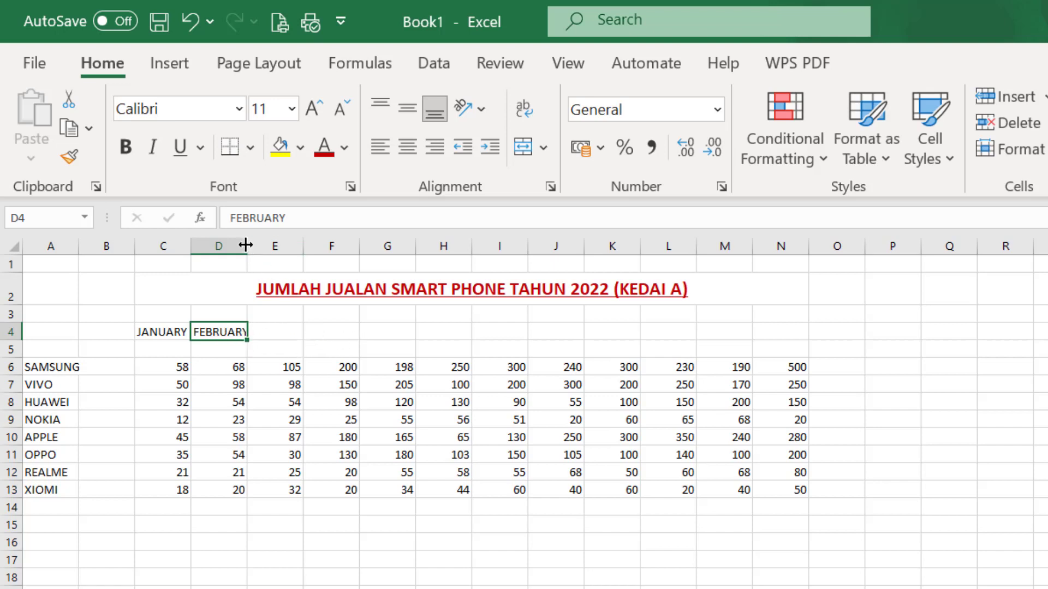
{"action": "mouse_move", "coordinate": [245, 245]}
{"action": "left_mouse_down"}
{"action": "mouse_move", "coordinate": [257, 245]}
{"action": "mouse_move", "coordinate": [239, 246]}
{"action": "left_mouse_up"}
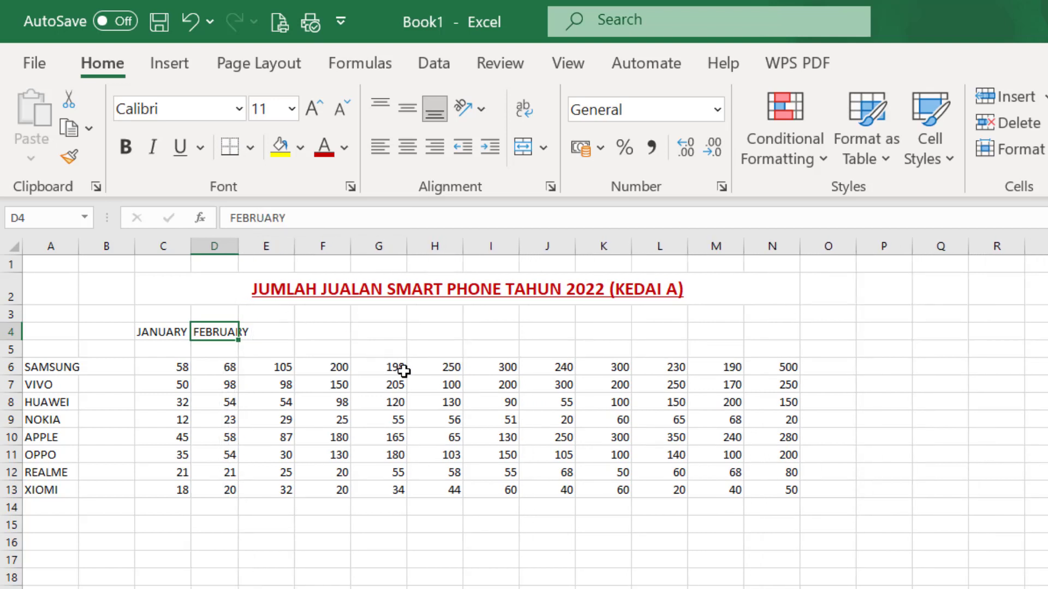
{"action": "double_click", "coordinate": [239, 246]}
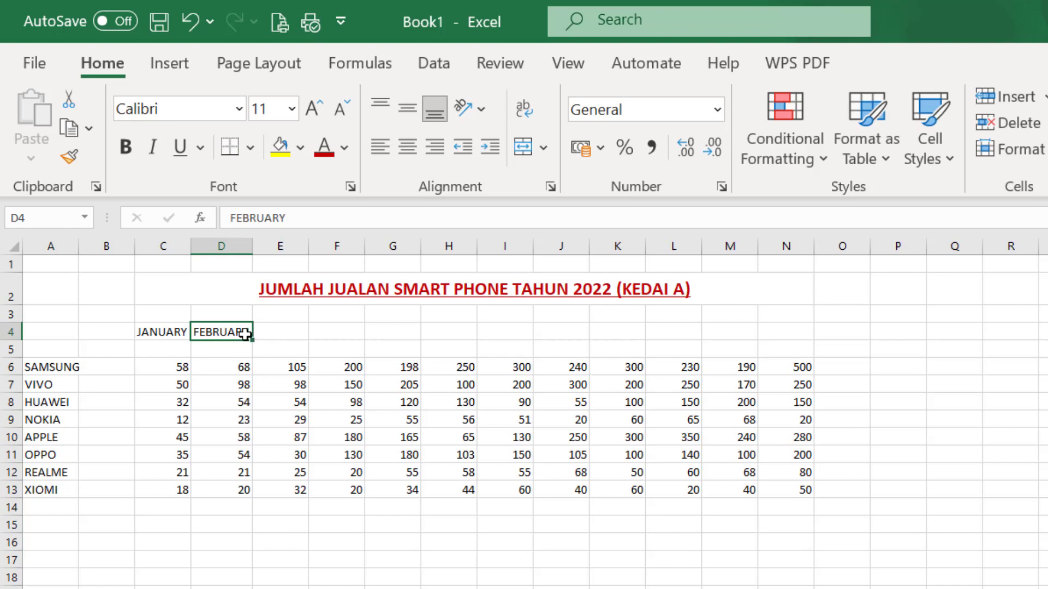
{"action": "left_click", "coordinate": [221, 507]}
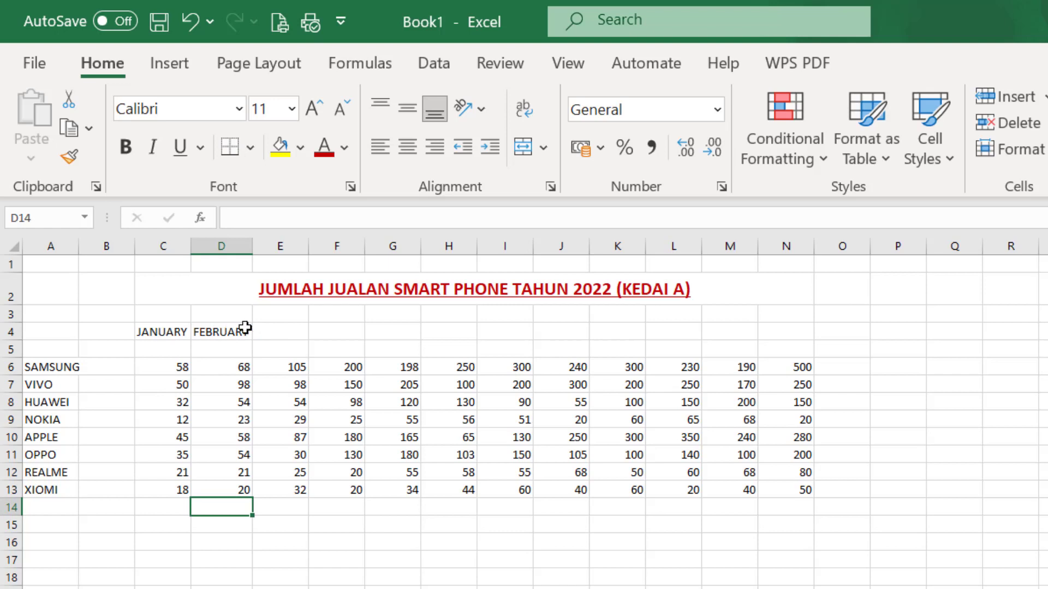
{"action": "key", "text": "Up"}
{"action": "key", "text": "Up"}
{"action": "key", "text": "Up"}
{"action": "key", "text": "Right"}
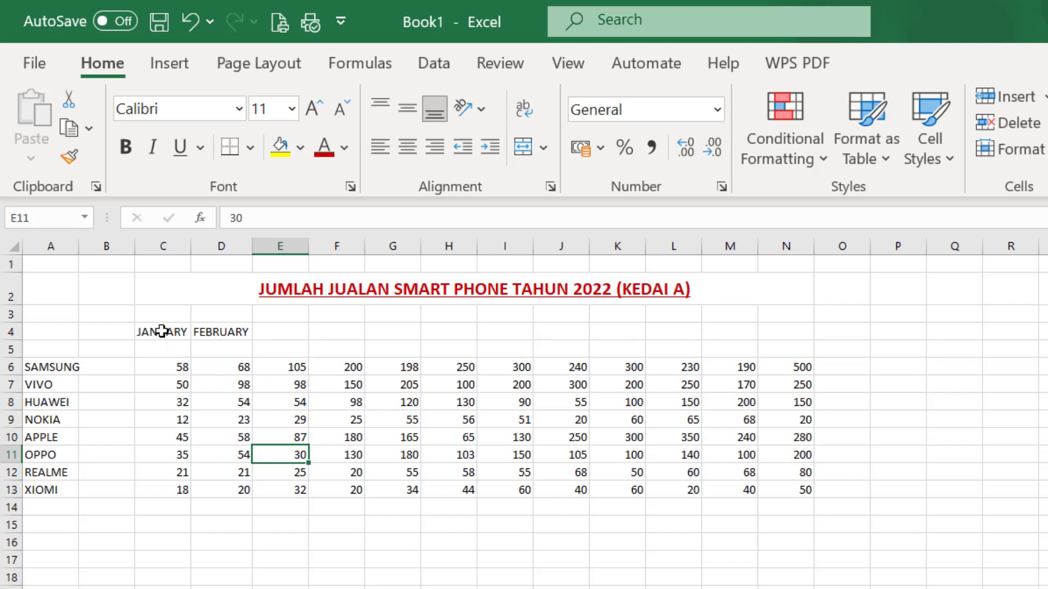
Step: Fill the month headings MARCH to DECEMBER across E4 to N4 by extending the series from C4 and D4
{"action": "left_click_drag", "start_coordinate": [163, 331], "coordinate": [218, 331]}
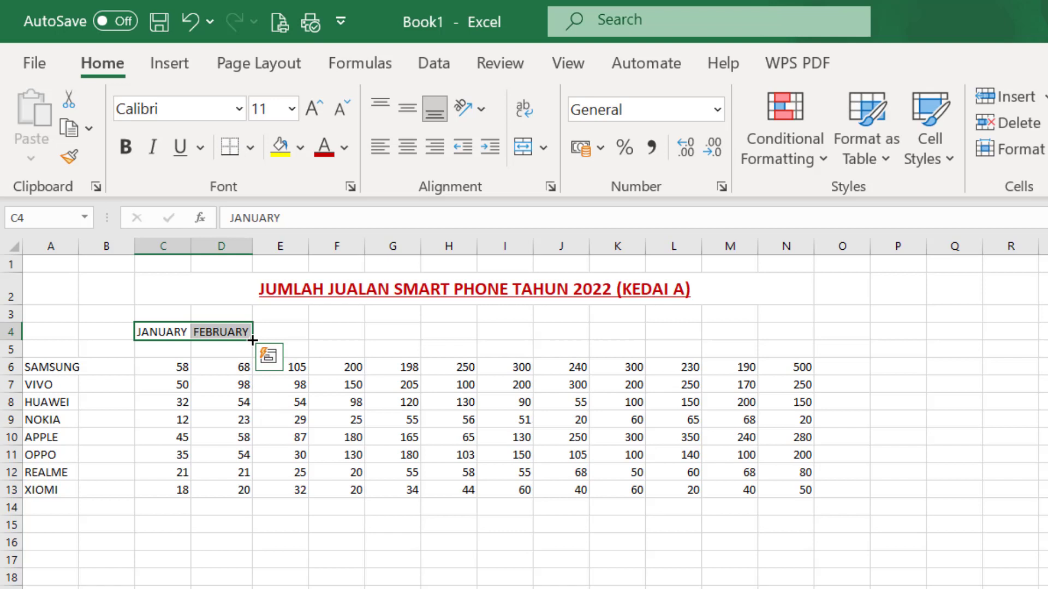
{"action": "left_click_drag", "start_coordinate": [254, 340], "coordinate": [811, 345]}
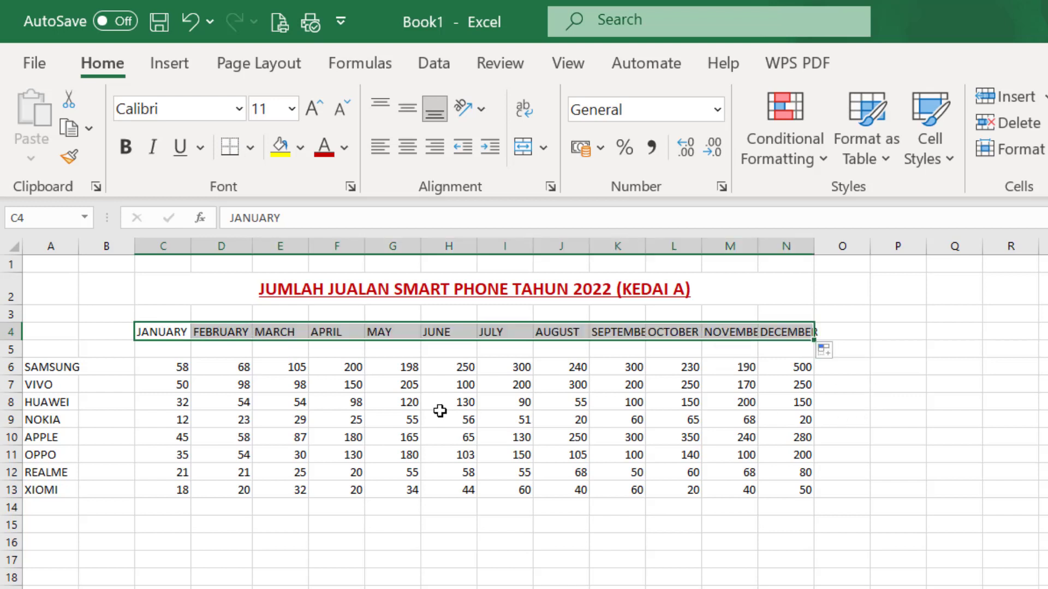
{"action": "left_click", "coordinate": [307, 516]}
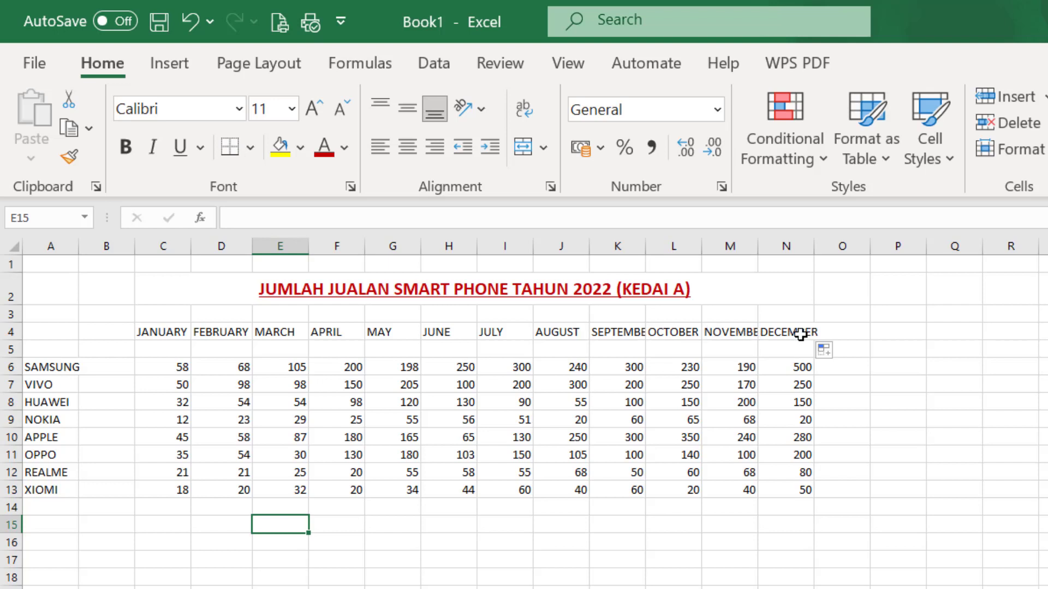
{"action": "left_click", "coordinate": [830, 399]}
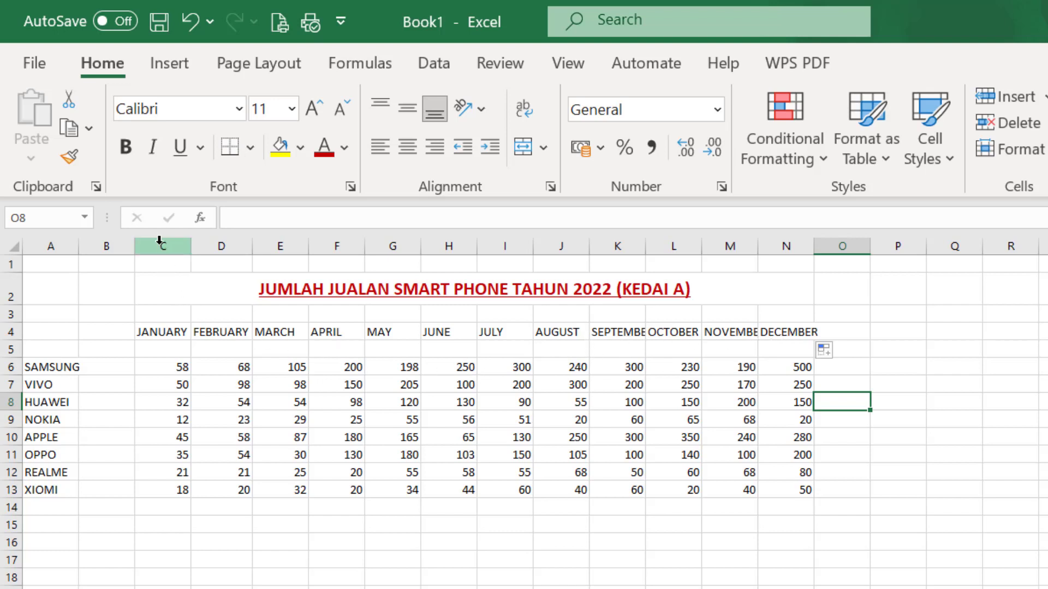
Step: Widen columns C to N equally to fit the month headings, and widen column A to fit the brand names
{"action": "left_click_drag", "start_coordinate": [161, 243], "coordinate": [791, 245]}
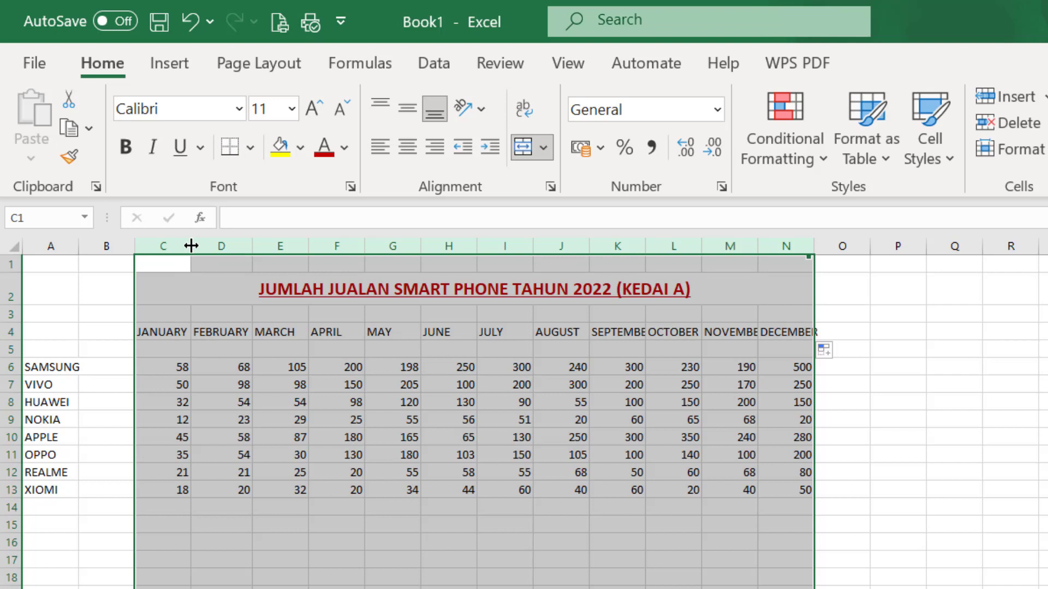
{"action": "left_click_drag", "start_coordinate": [191, 246], "coordinate": [201, 246]}
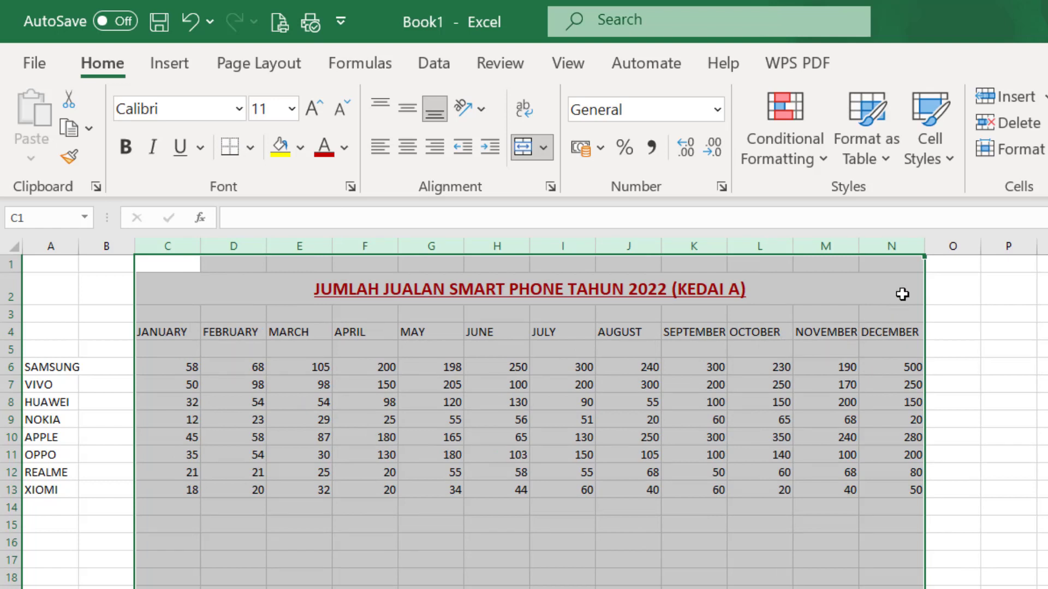
{"action": "left_click", "coordinate": [349, 246]}
{"action": "left_click", "coordinate": [286, 246]}
{"action": "left_click", "coordinate": [221, 247]}
{"action": "left_click", "coordinate": [175, 246]}
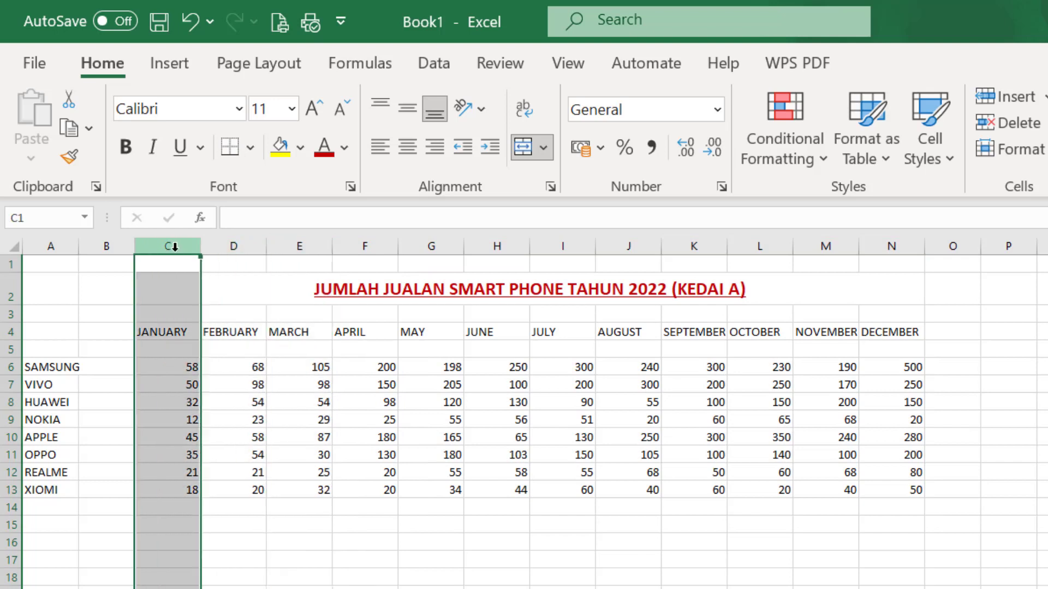
{"action": "left_click", "coordinate": [229, 246]}
{"action": "left_click", "coordinate": [295, 246]}
{"action": "left_click", "coordinate": [354, 246]}
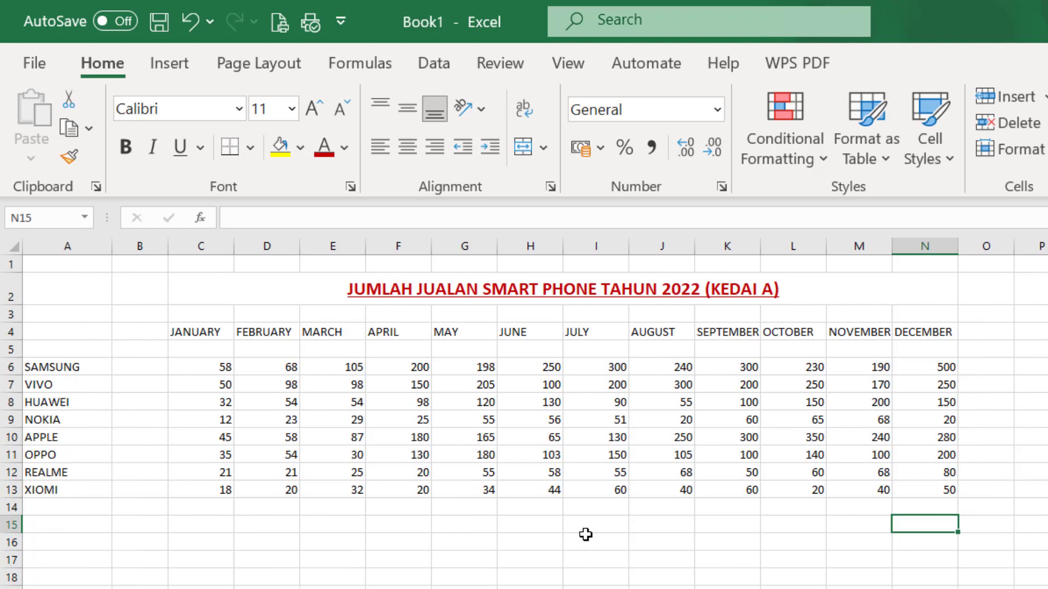
Step: Apply all borders to the sales table in cells A4 to N13
{"action": "left_click", "coordinate": [56, 333]}
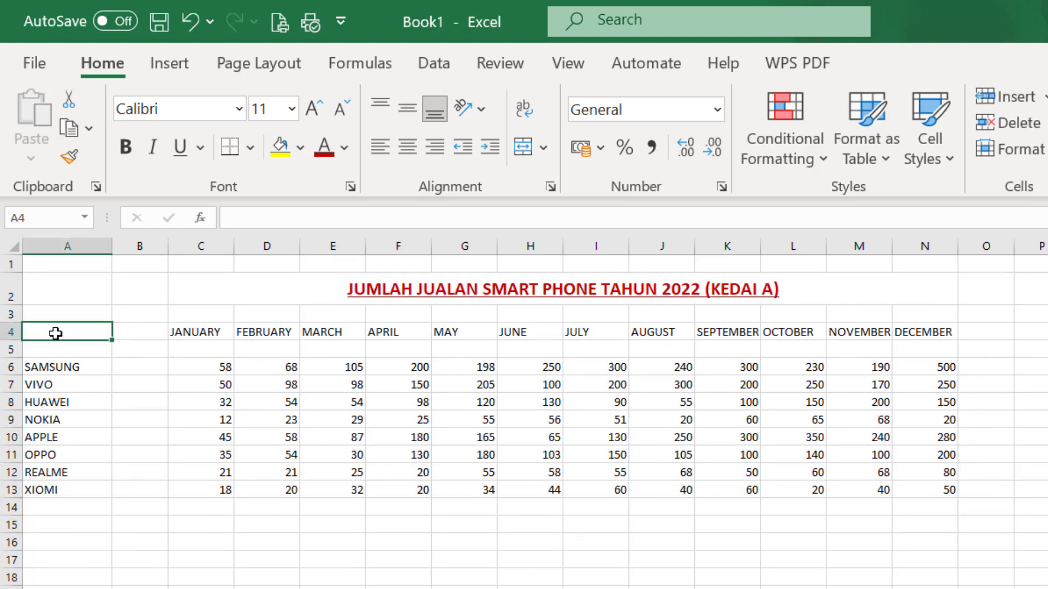
{"action": "left_click_drag", "start_coordinate": [56, 333], "coordinate": [940, 491]}
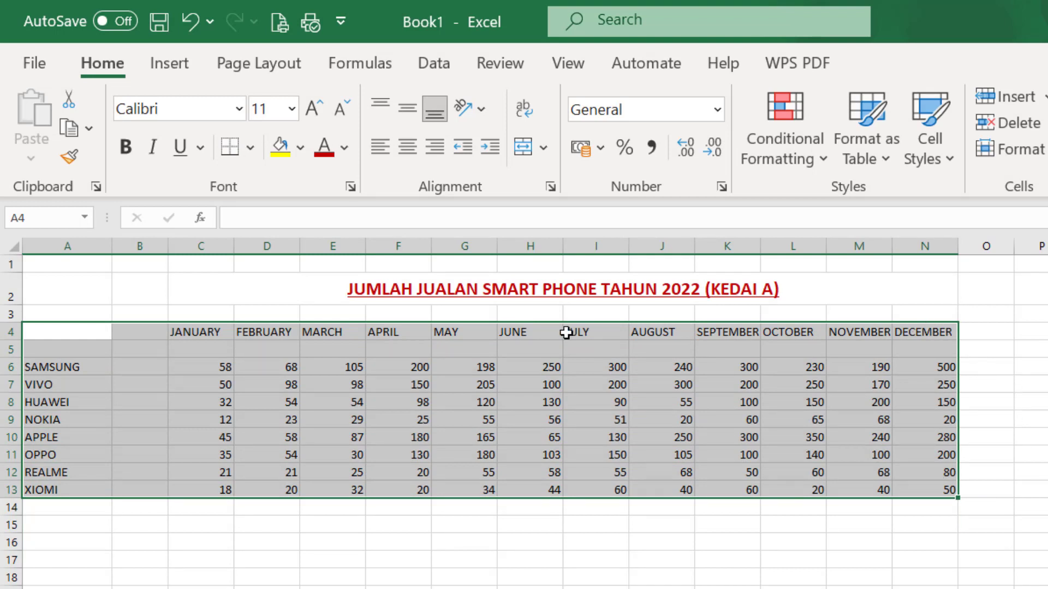
{"action": "left_click", "coordinate": [250, 150]}
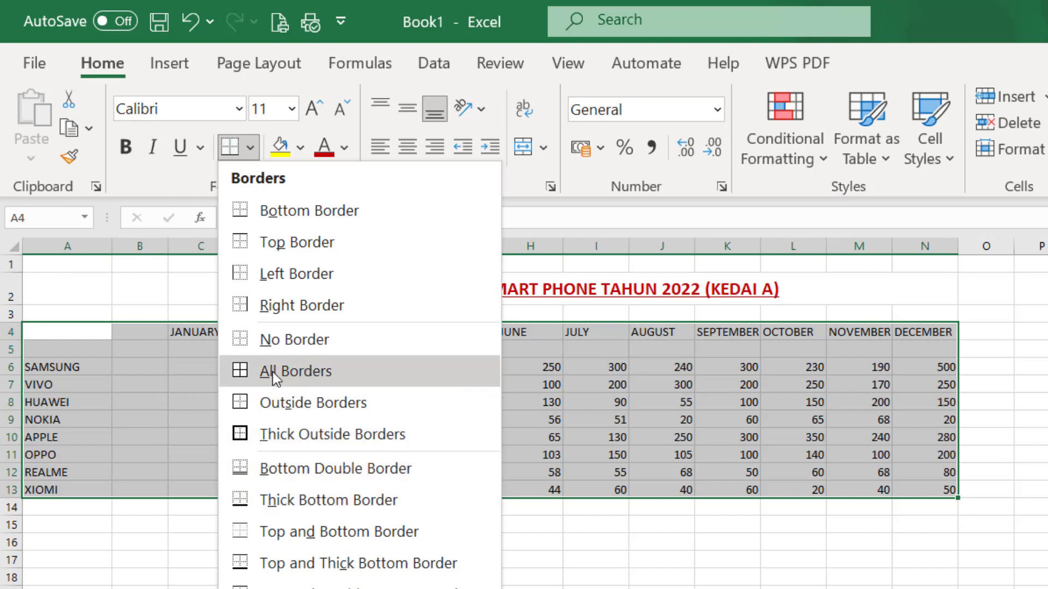
{"action": "left_click", "coordinate": [295, 371]}
{"action": "left_click", "coordinate": [337, 539]}
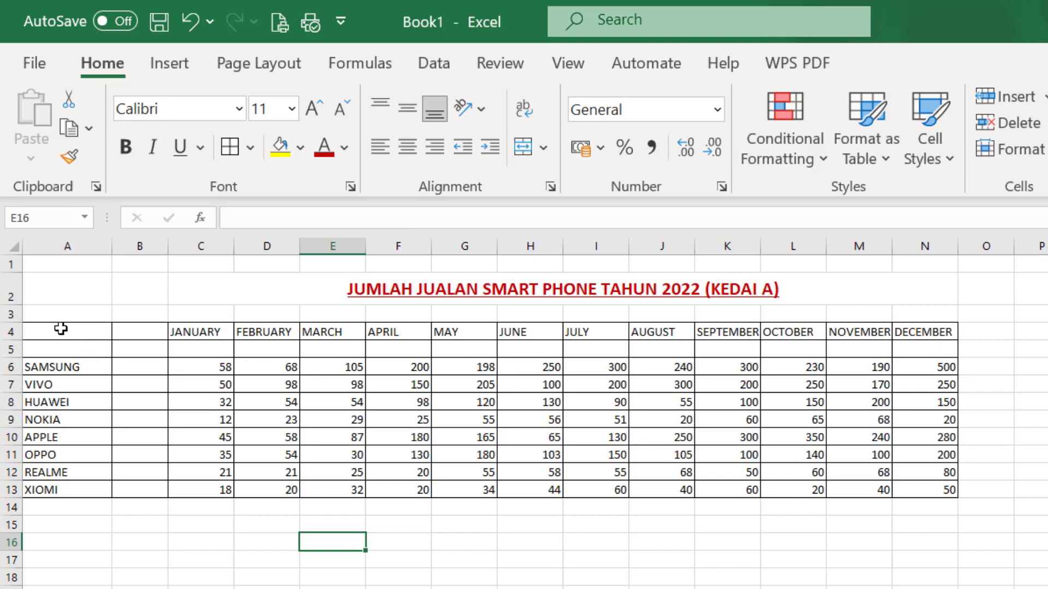
Step: Apply thick outside borders to the month heading row, cells A4 to N4
{"action": "left_click_drag", "start_coordinate": [62, 330], "coordinate": [923, 336]}
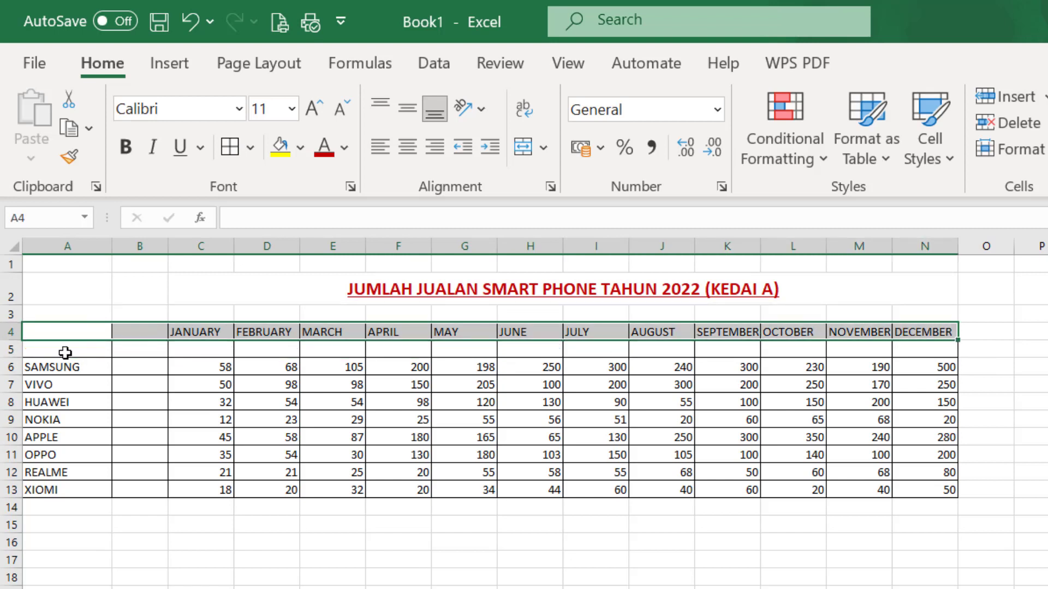
{"action": "left_click", "coordinate": [250, 148]}
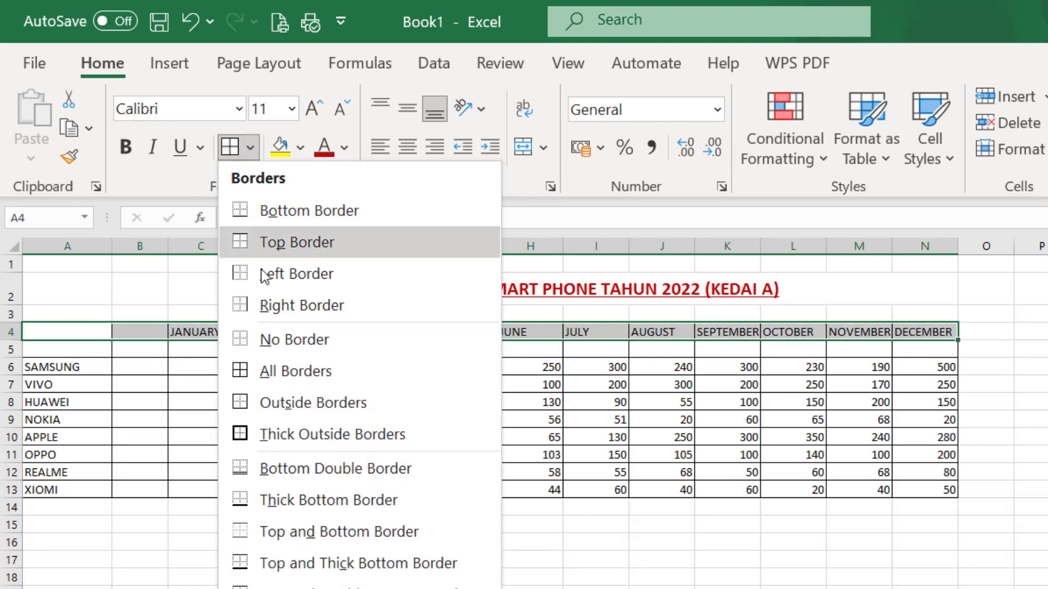
{"action": "left_click", "coordinate": [238, 433]}
{"action": "left_click", "coordinate": [338, 507]}
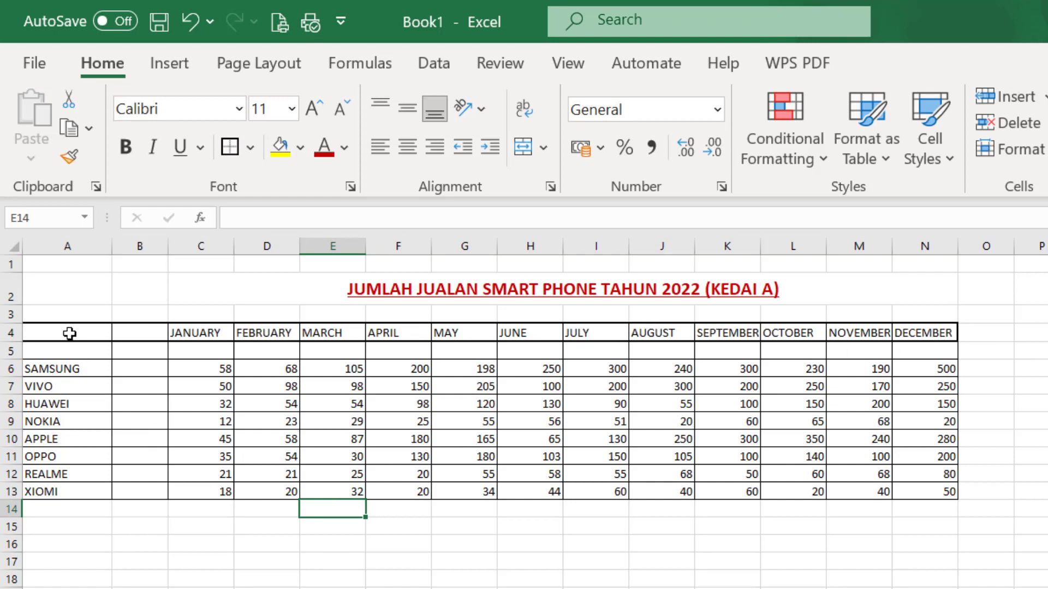
Step: Apply thick outside borders to the brand column, cells A4 to A13
{"action": "left_click_drag", "start_coordinate": [70, 333], "coordinate": [82, 497]}
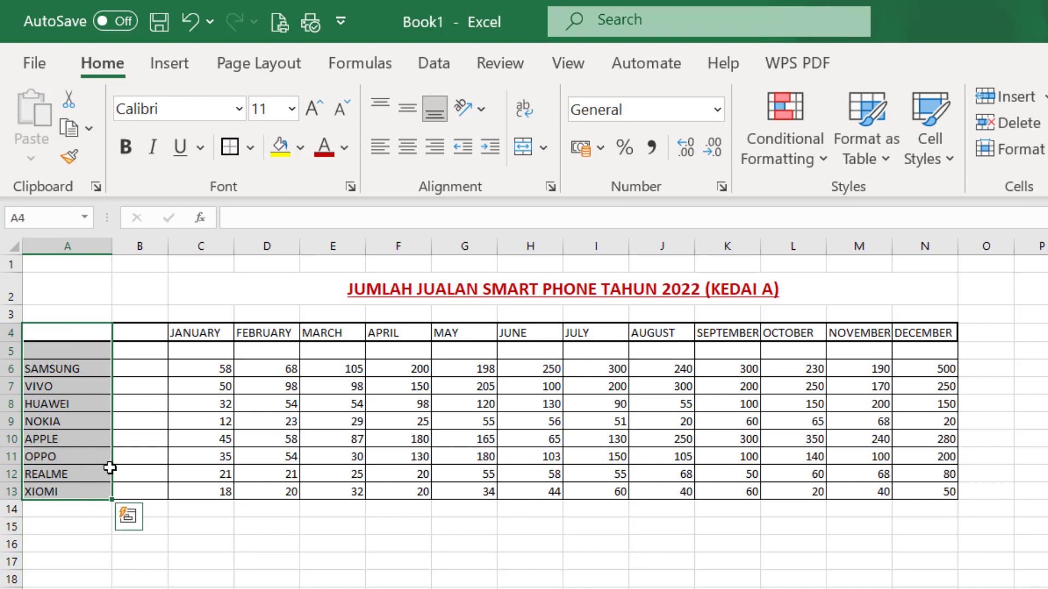
{"action": "left_click", "coordinate": [230, 147]}
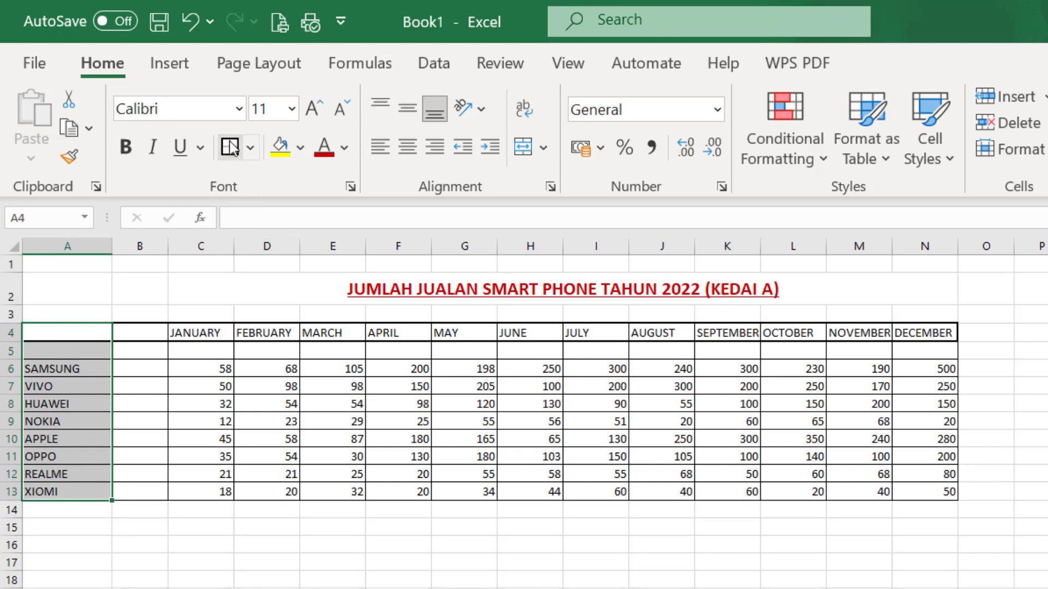
{"action": "left_click", "coordinate": [97, 579]}
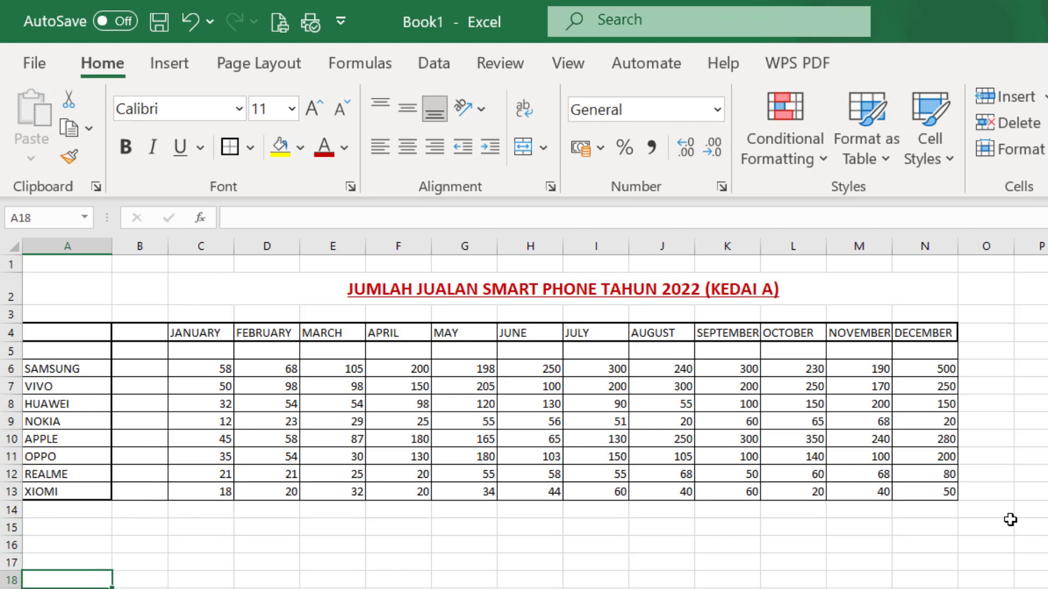
Step: Enter JUMLAH in cell O4 and TOTAL in cell A14, and extend the borders over column O and row 14
{"action": "left_click", "coordinate": [986, 333]}
{"action": "type", "text": "JU"}
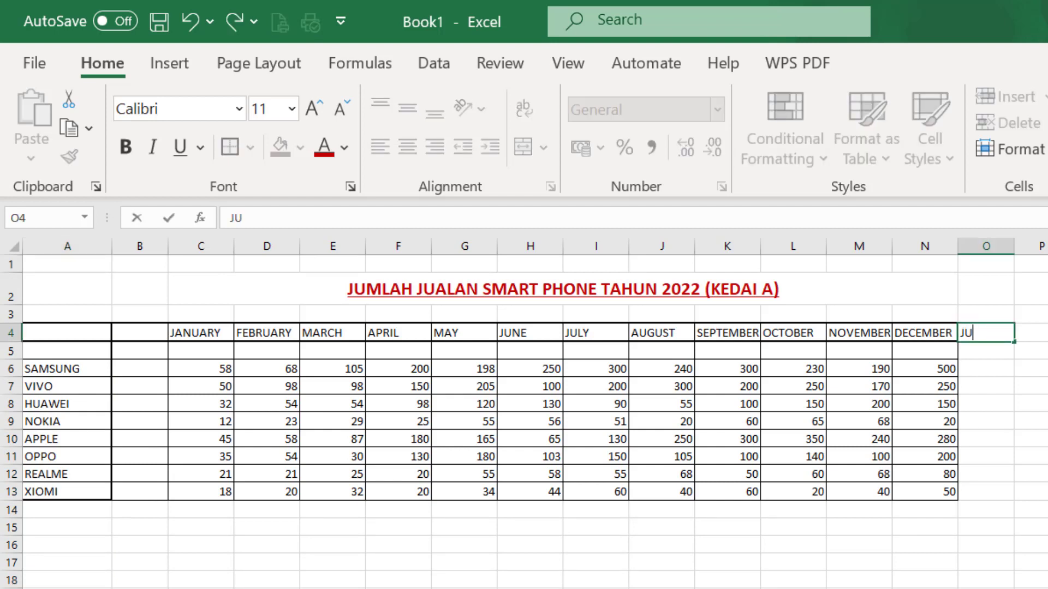
{"action": "type", "text": "MLAH"}
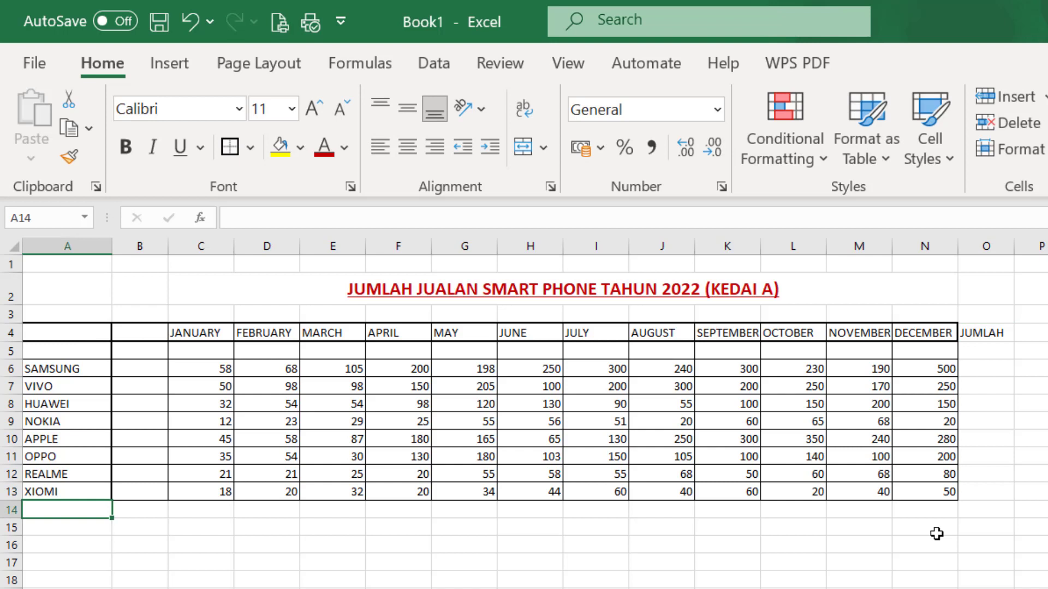
{"action": "type", "text": "TOTAL"}
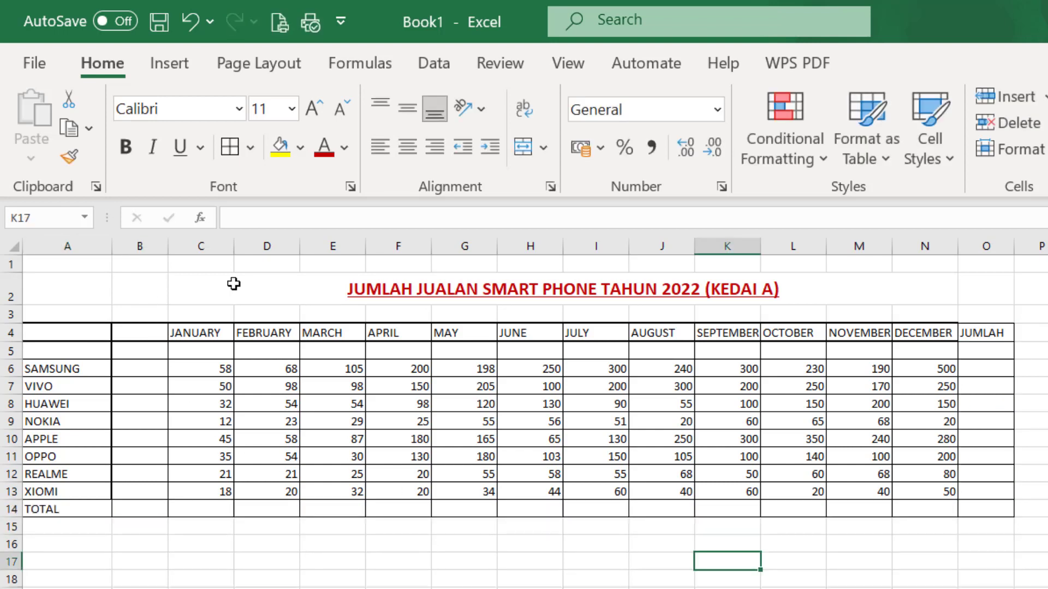
Step: Delete the empty column B between the brand names and the JANUARY column
{"action": "left_click", "coordinate": [139, 240]}
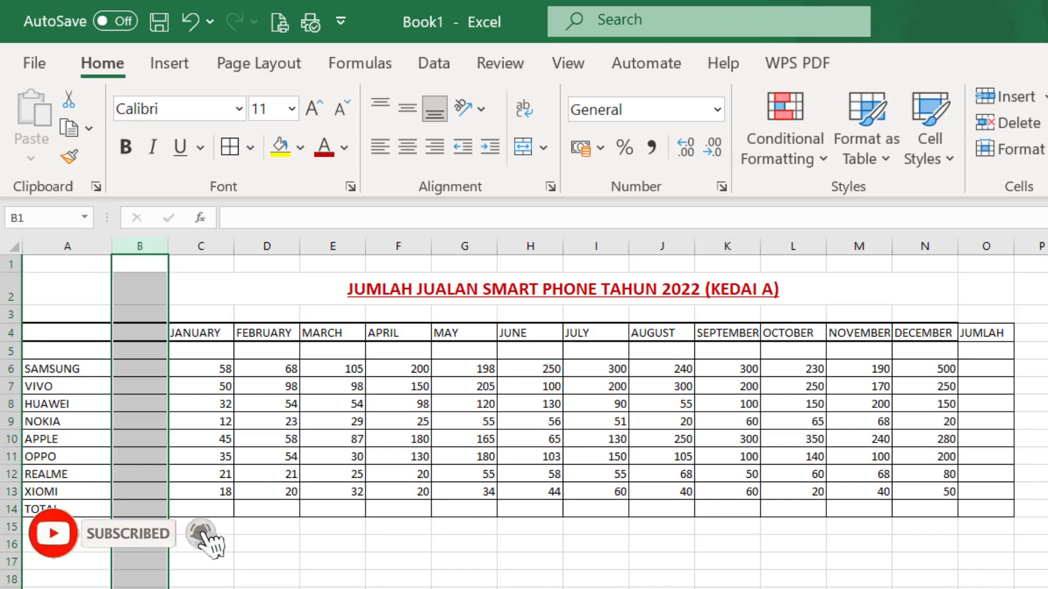
{"action": "left_click", "coordinate": [188, 588]}
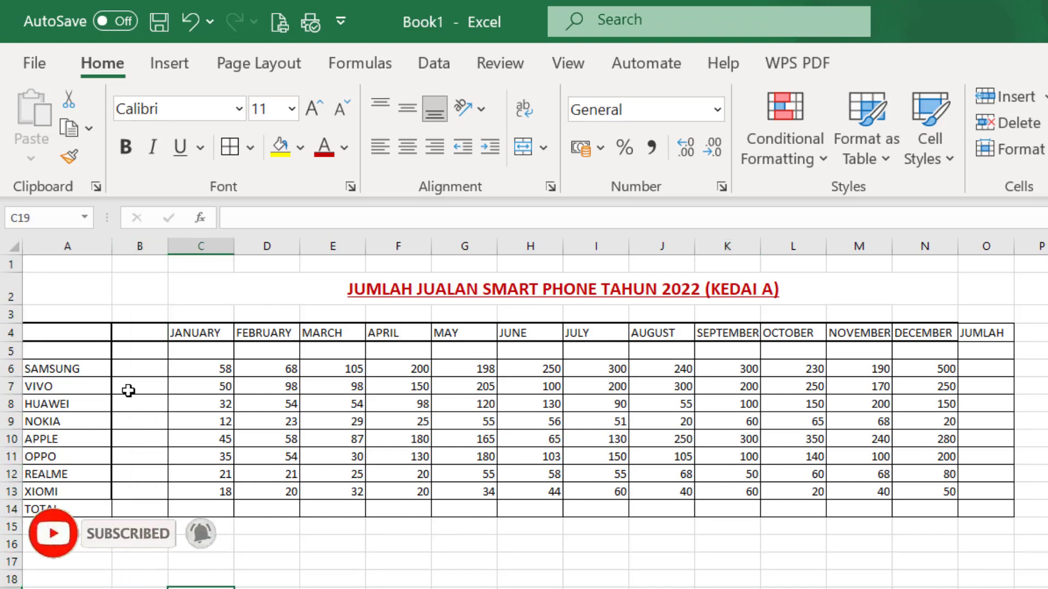
{"action": "left_click", "coordinate": [141, 241]}
{"action": "left_click", "coordinate": [202, 561]}
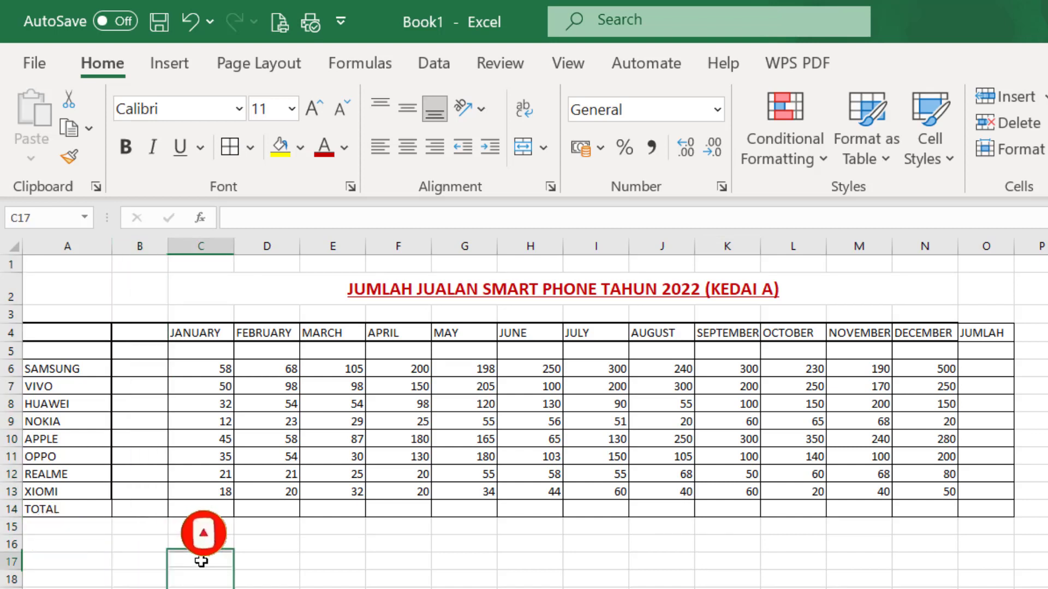
{"action": "left_click", "coordinate": [140, 244]}
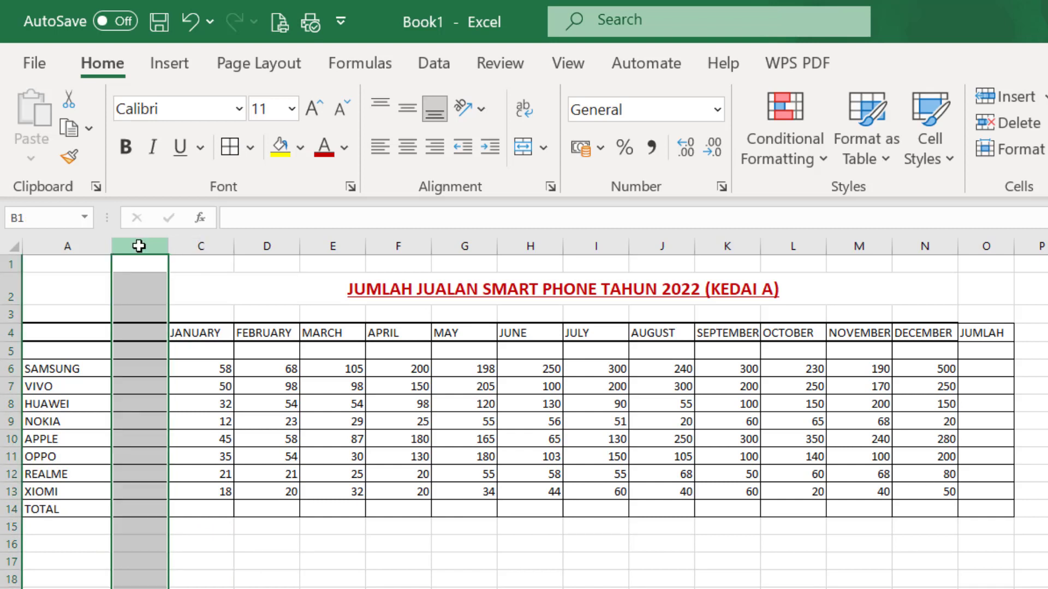
{"action": "right_click", "coordinate": [139, 246]}
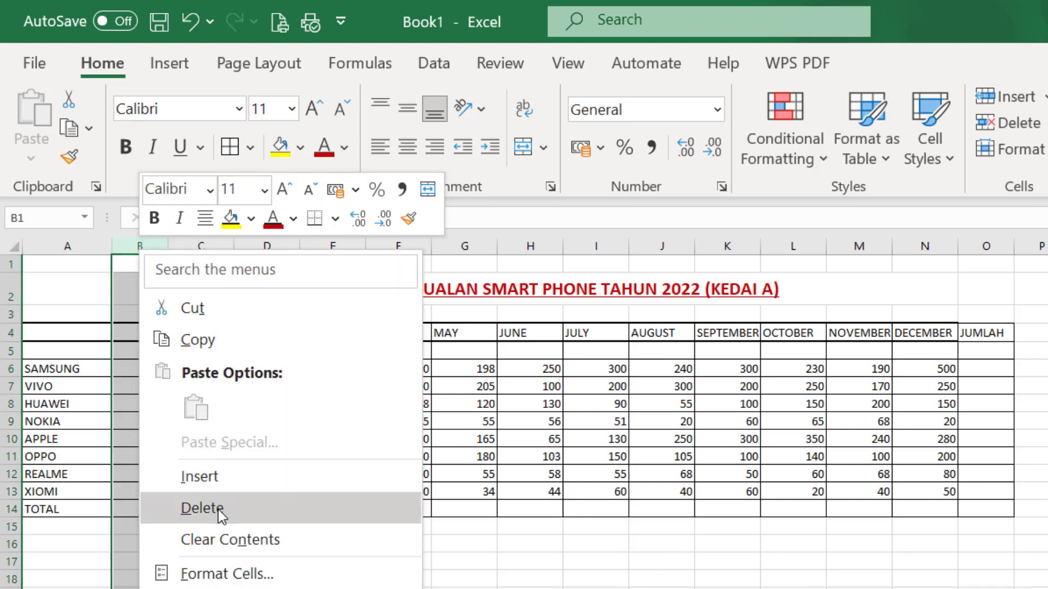
{"action": "left_click", "coordinate": [201, 509]}
{"action": "left_click", "coordinate": [217, 564]}
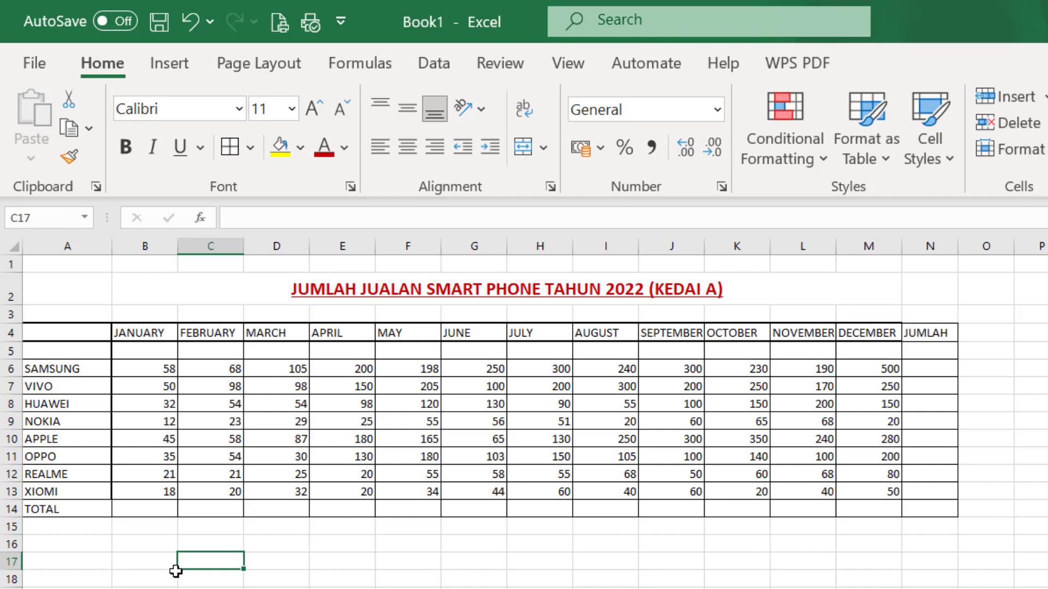
Step: Total the January sales in cell B14 with =SUM(B6:B13) and fill the formula across the TOTAL row to N14
{"action": "left_click", "coordinate": [146, 508]}
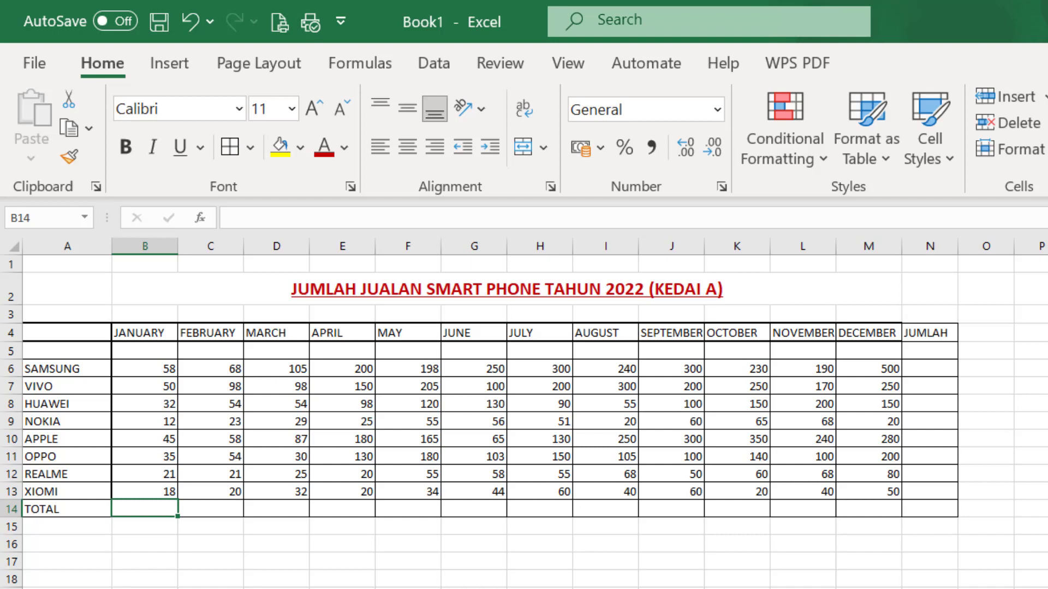
{"action": "key", "text": "alt+equal"}
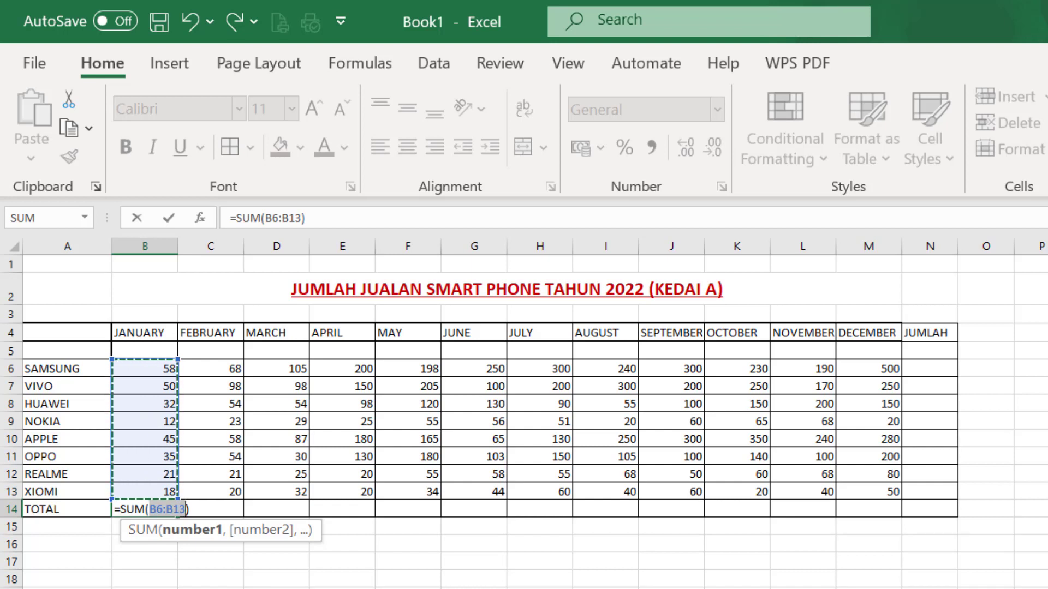
{"action": "key", "text": "Return"}
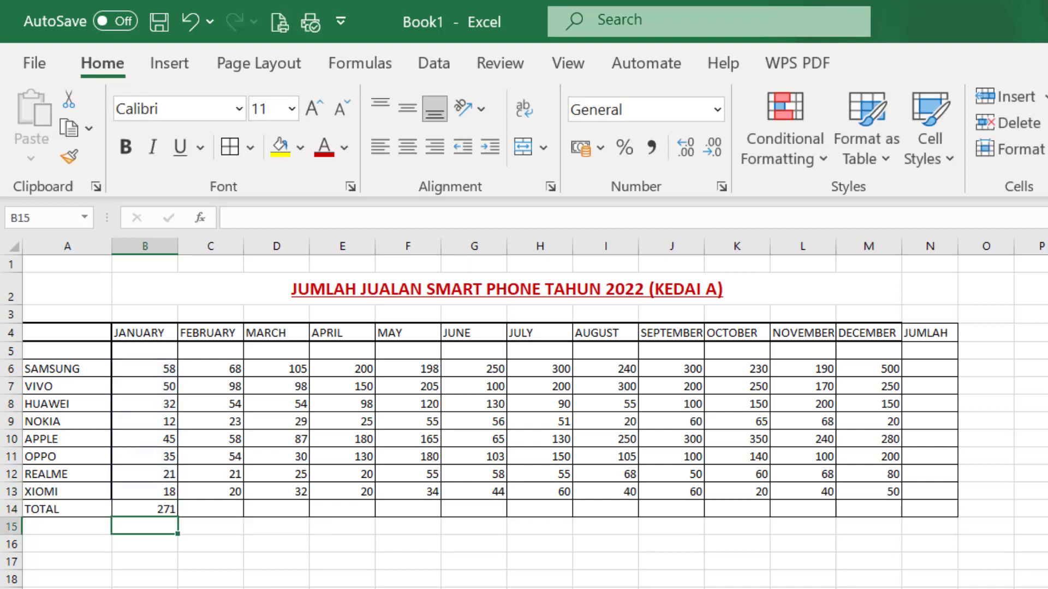
{"action": "left_click", "coordinate": [160, 507]}
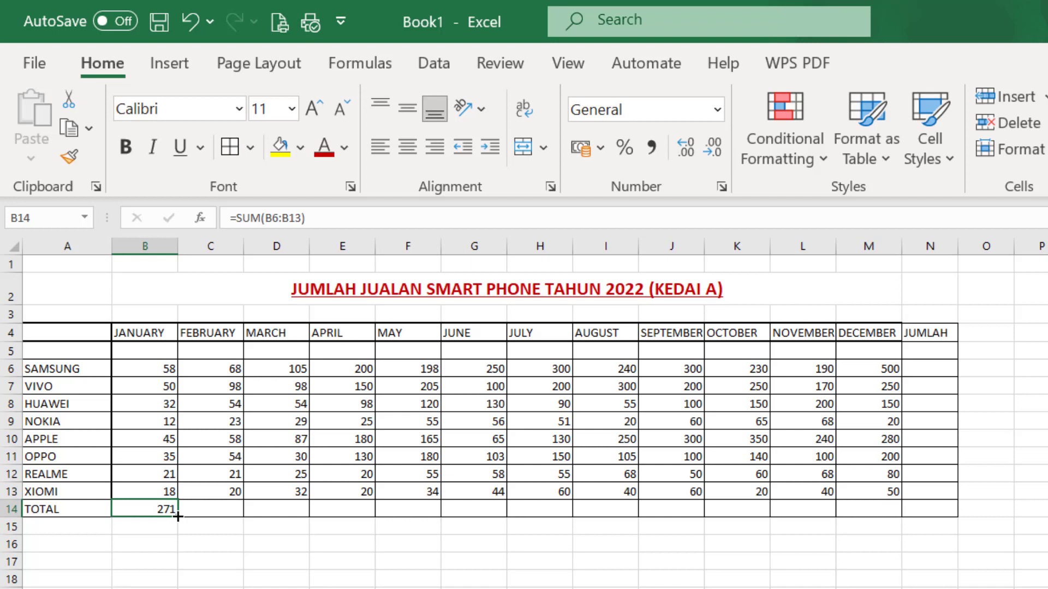
{"action": "left_click_drag", "start_coordinate": [178, 516], "coordinate": [944, 524]}
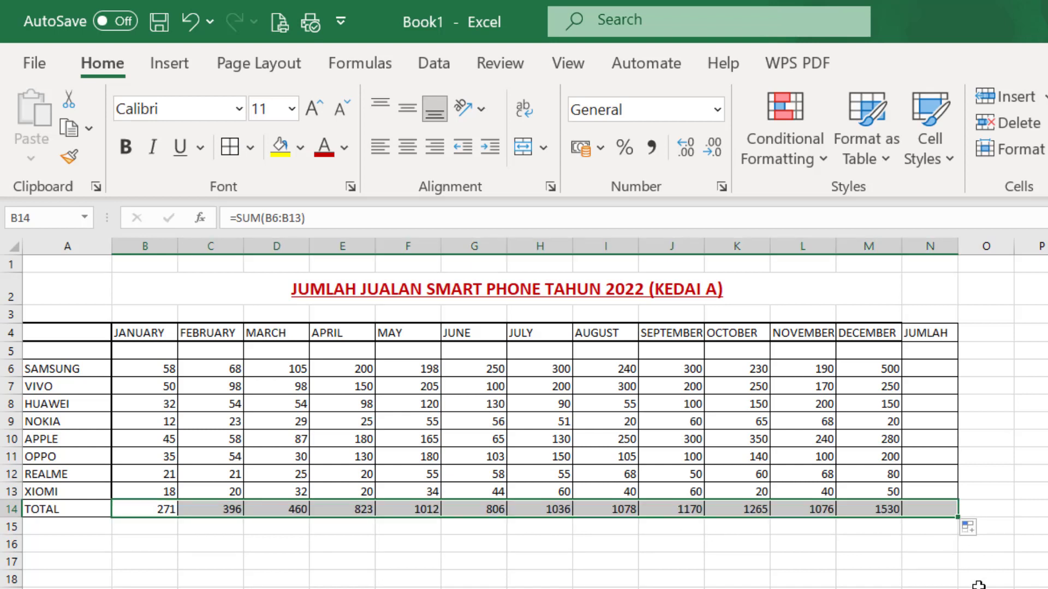
{"action": "left_click", "coordinate": [869, 588]}
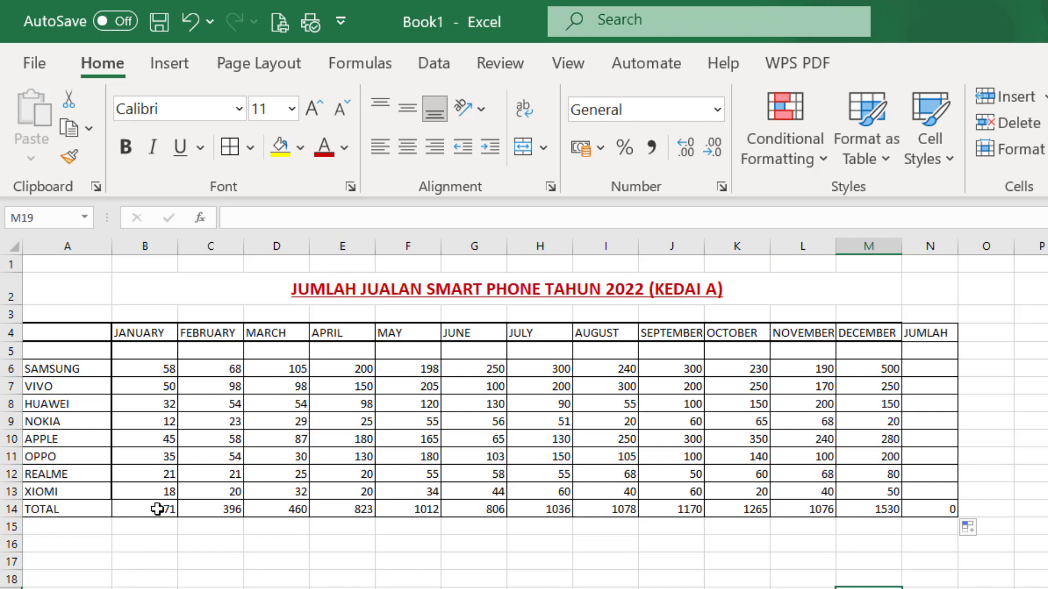
{"action": "key", "text": "Up"}
{"action": "key", "text": "Up"}
{"action": "key", "text": "Up"}
{"action": "key", "text": "Up"}
{"action": "key", "text": "Up"}
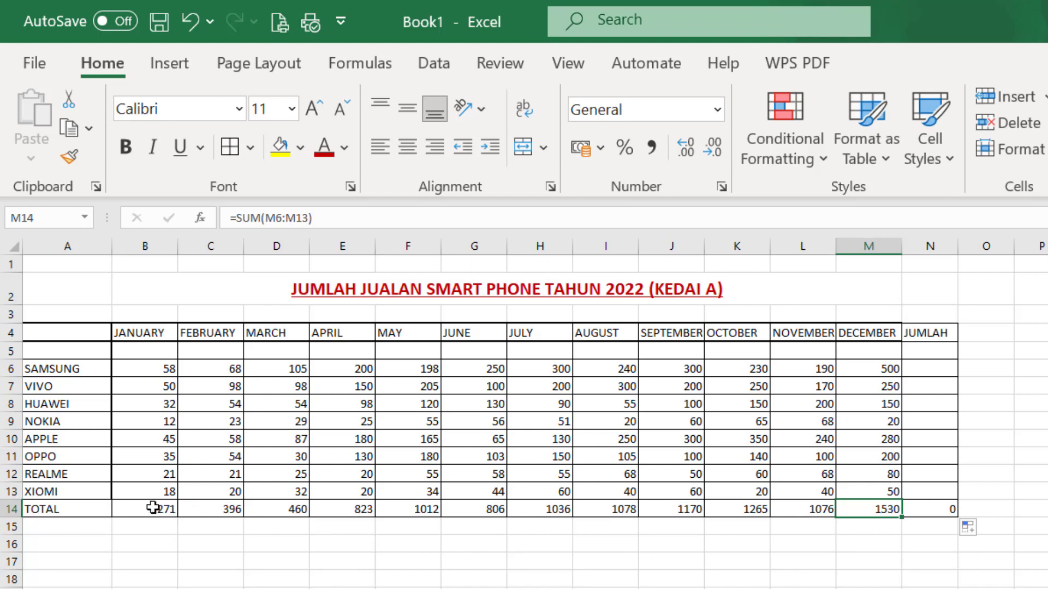
{"action": "left_click_drag", "start_coordinate": [154, 507], "coordinate": [872, 509]}
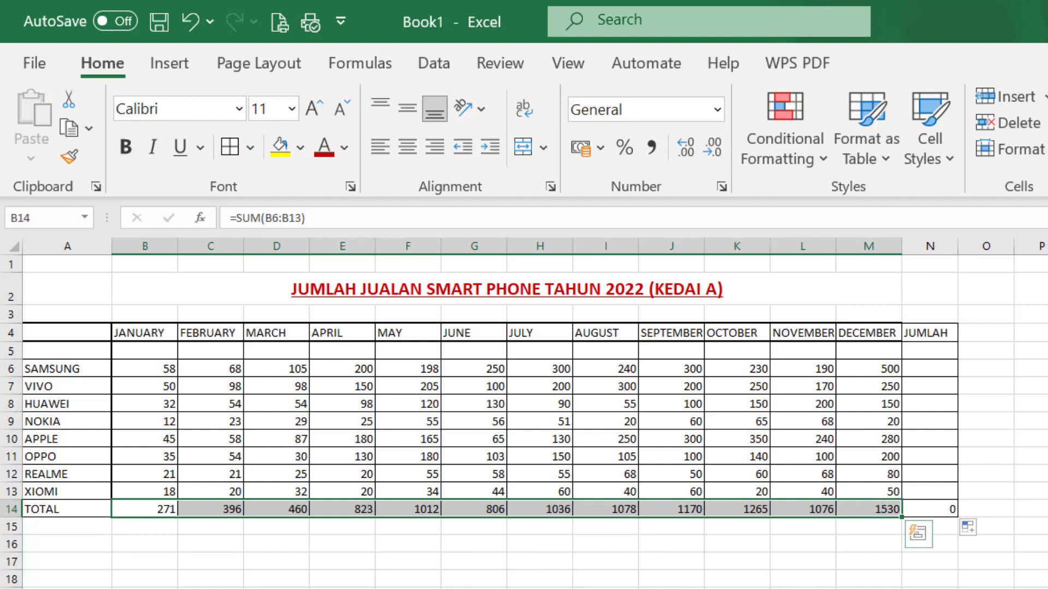
{"action": "left_click", "coordinate": [1047, 491]}
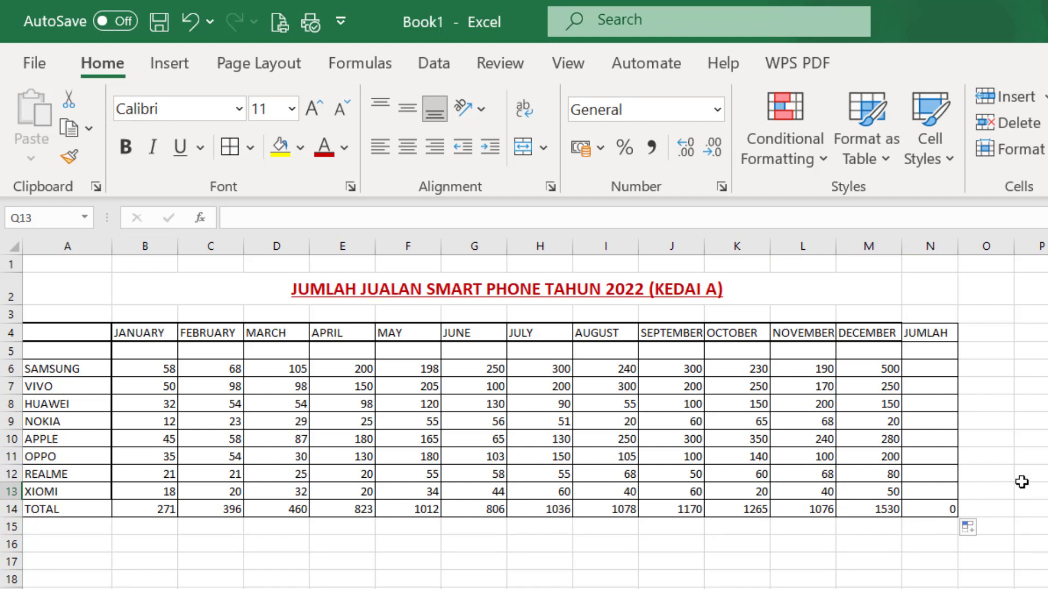
Step: Enter =SUM(B6:M6) in cell N6 to total the Samsung sales for January to December
{"action": "left_click", "coordinate": [936, 369]}
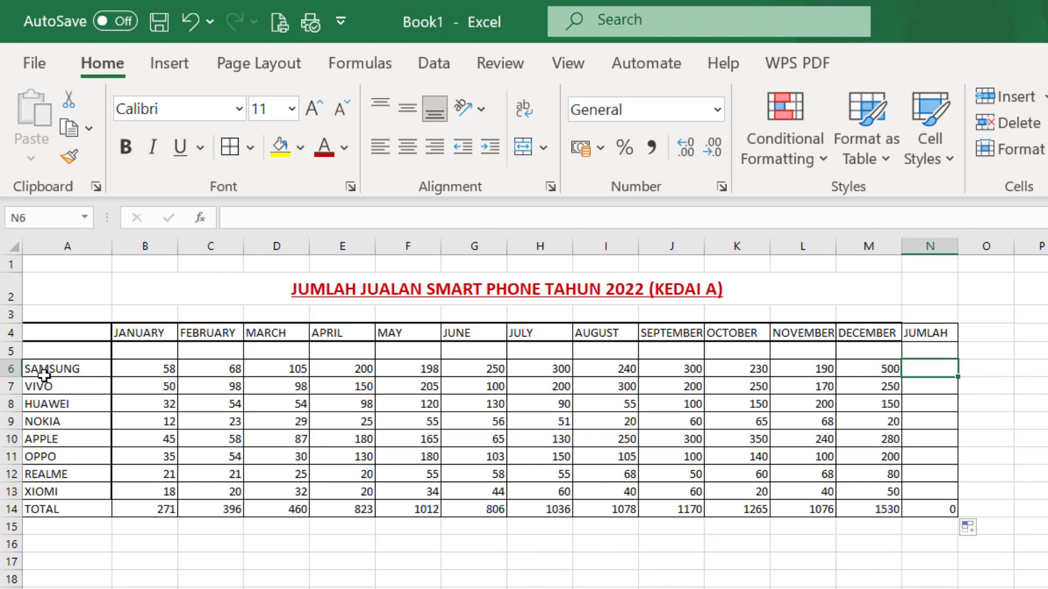
{"action": "left_click", "coordinate": [11, 368]}
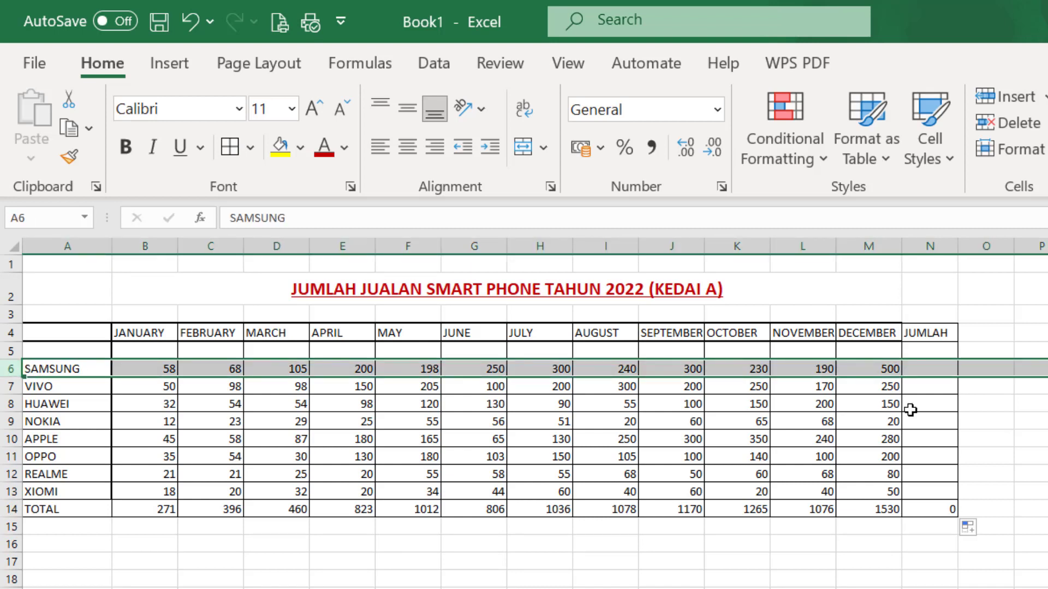
{"action": "left_click", "coordinate": [922, 370]}
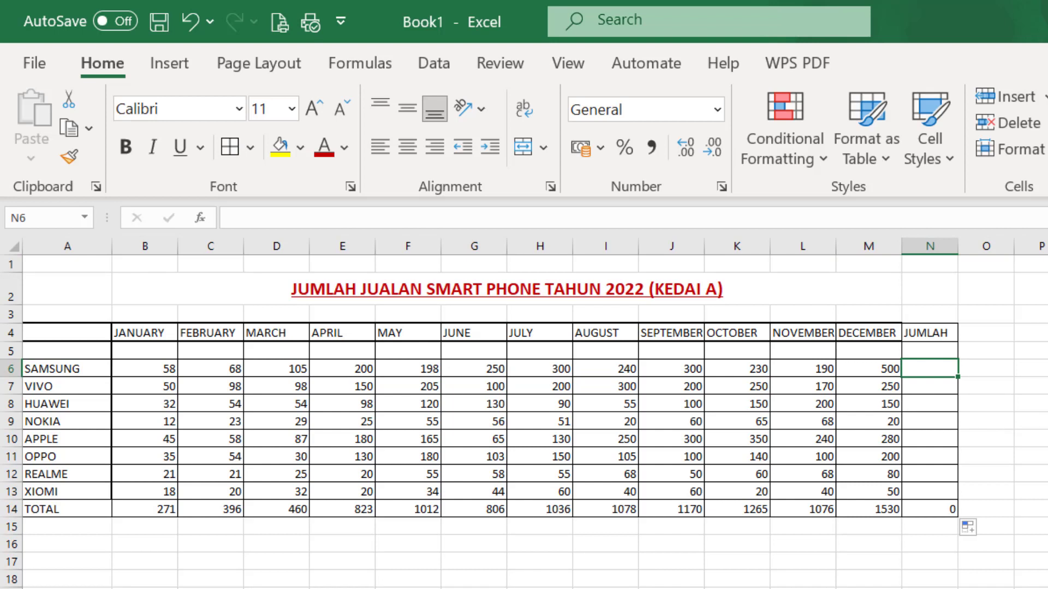
{"action": "type", "text": "="}
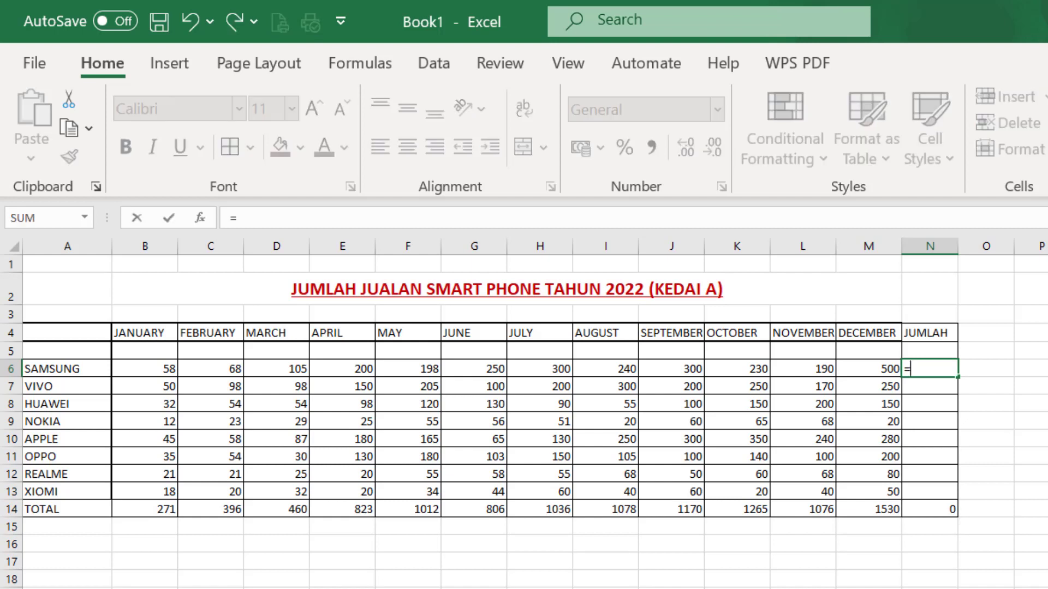
{"action": "type", "text": "SUM"}
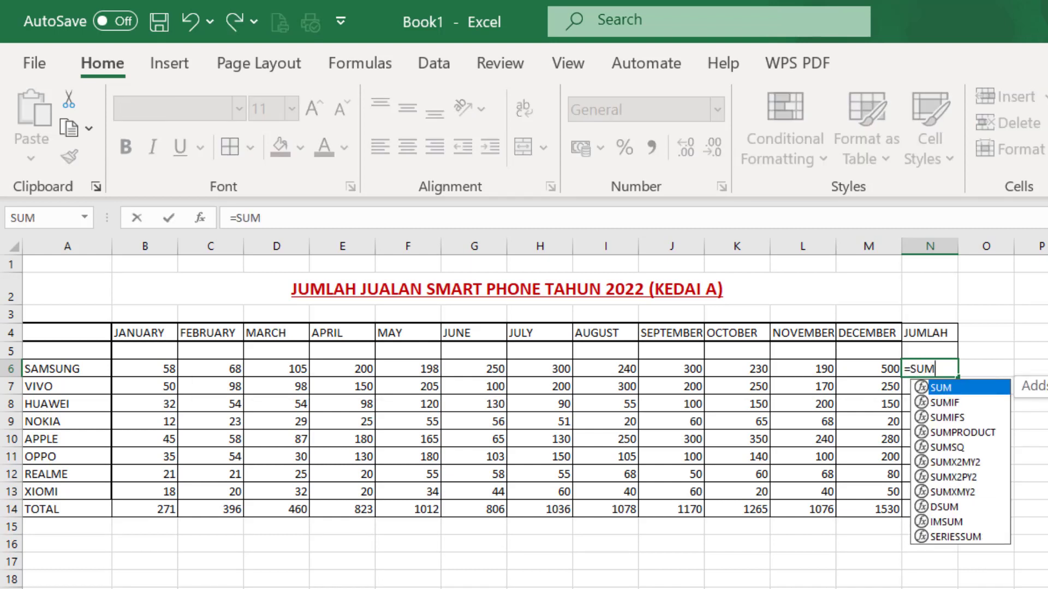
{"action": "type", "text": "("}
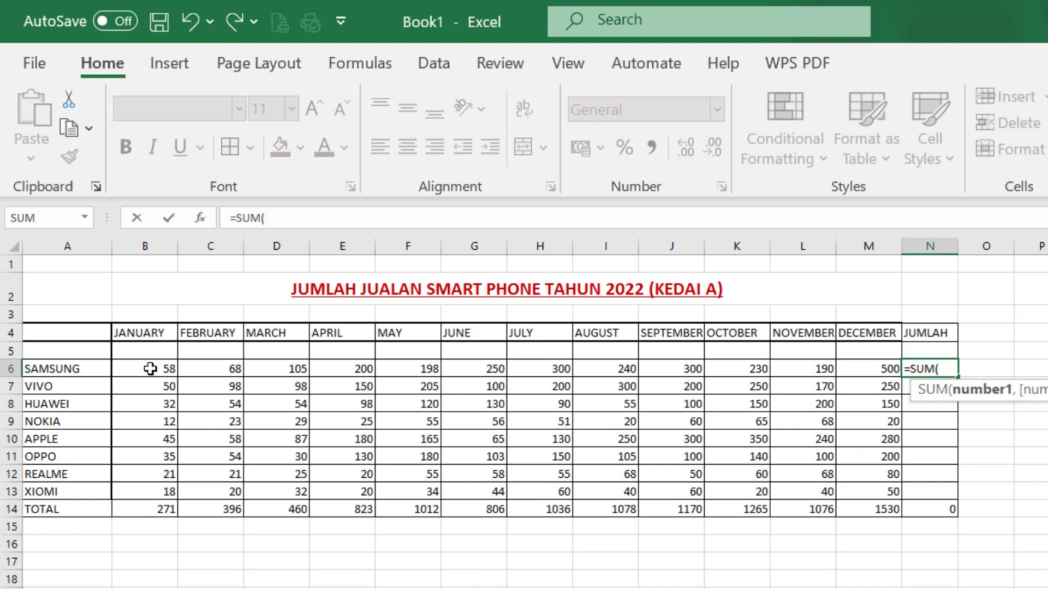
{"action": "left_click_drag", "start_coordinate": [150, 369], "coordinate": [859, 369]}
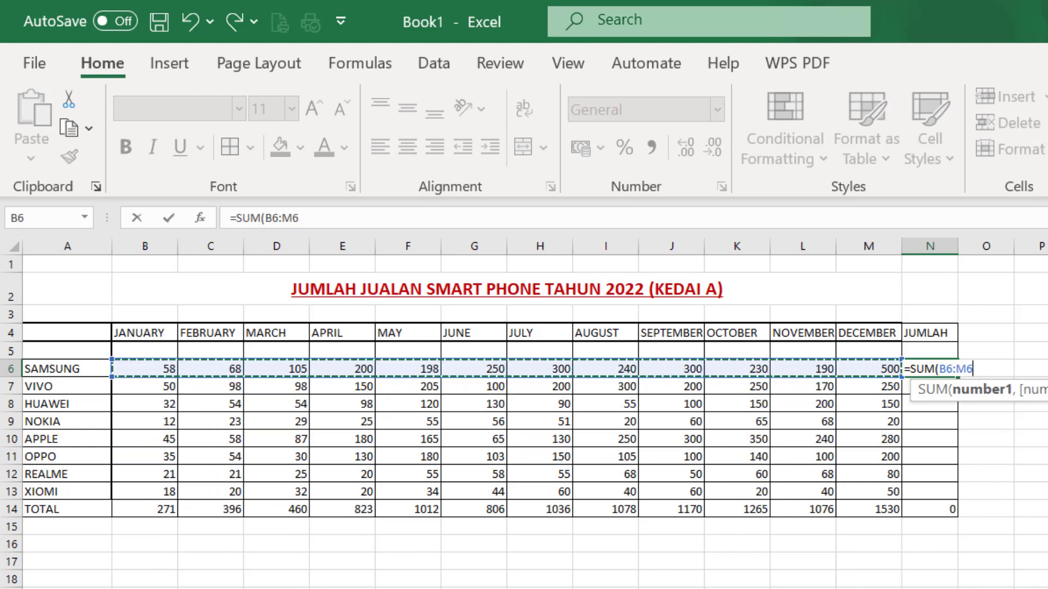
{"action": "type", "text": ")"}
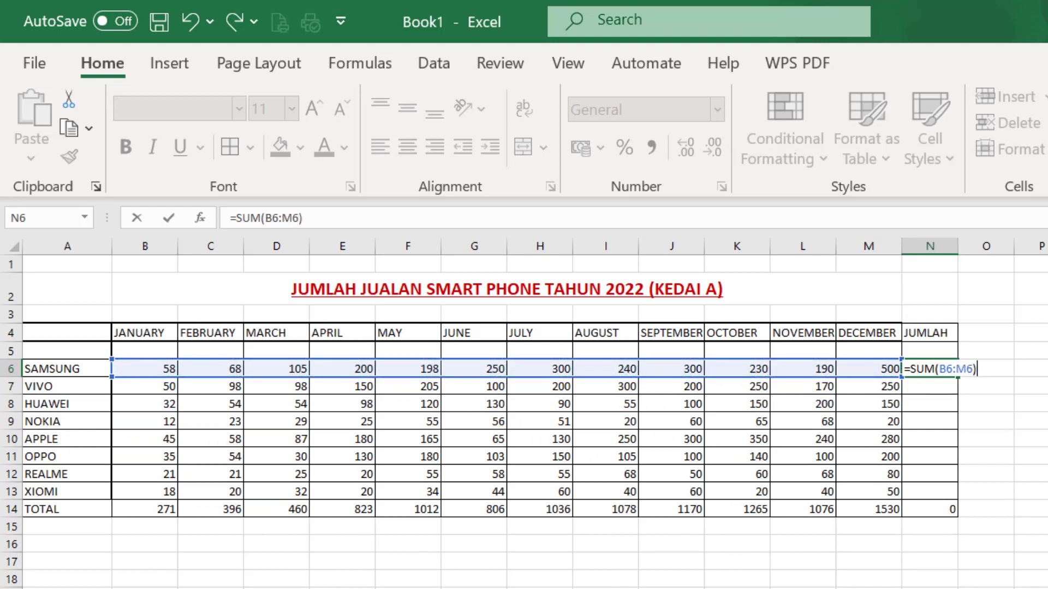
{"action": "key", "text": "Return"}
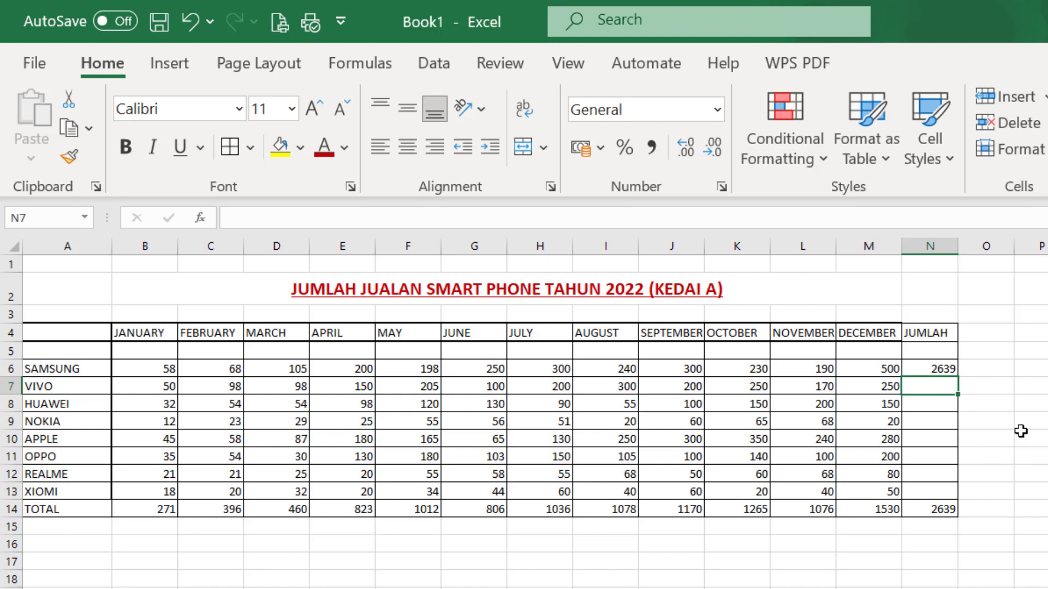
Step: Fill the Samsung total formula down the JUMLAH column from N6 to N14
{"action": "left_click", "coordinate": [932, 368]}
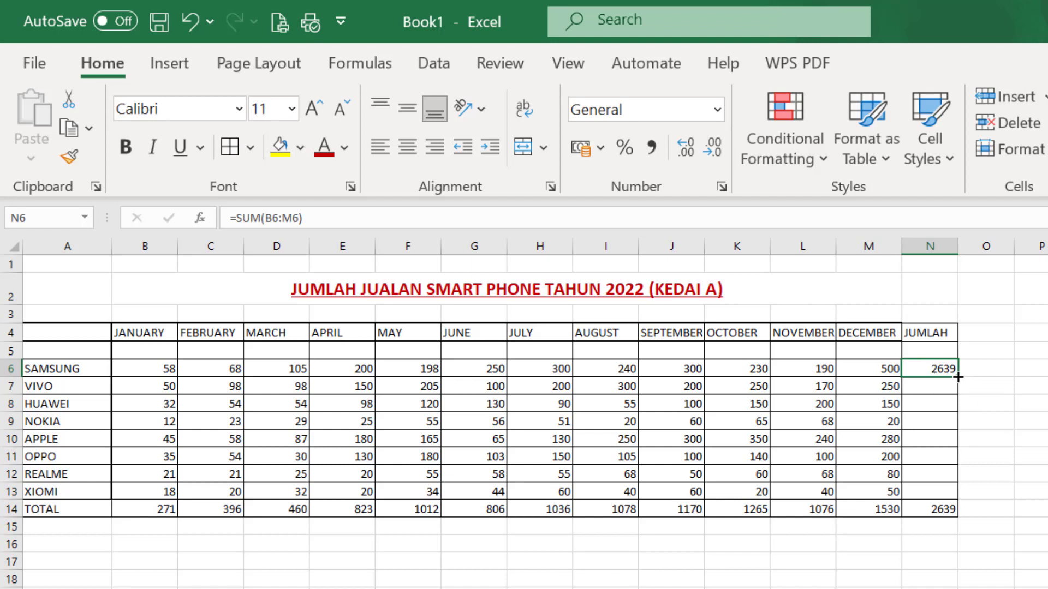
{"action": "left_click_drag", "start_coordinate": [959, 377], "coordinate": [958, 520]}
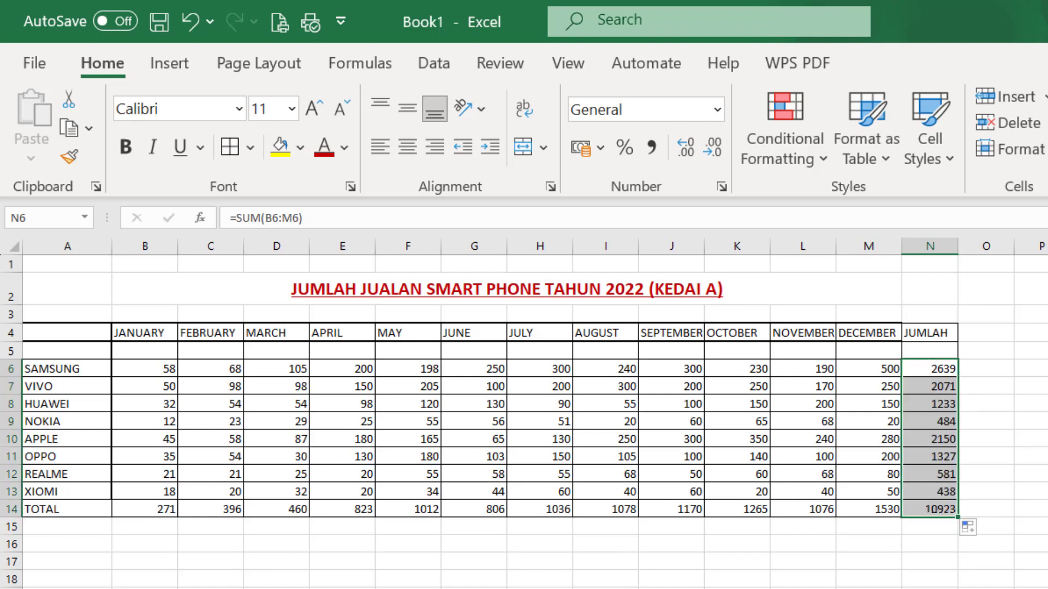
{"action": "left_click", "coordinate": [1043, 493]}
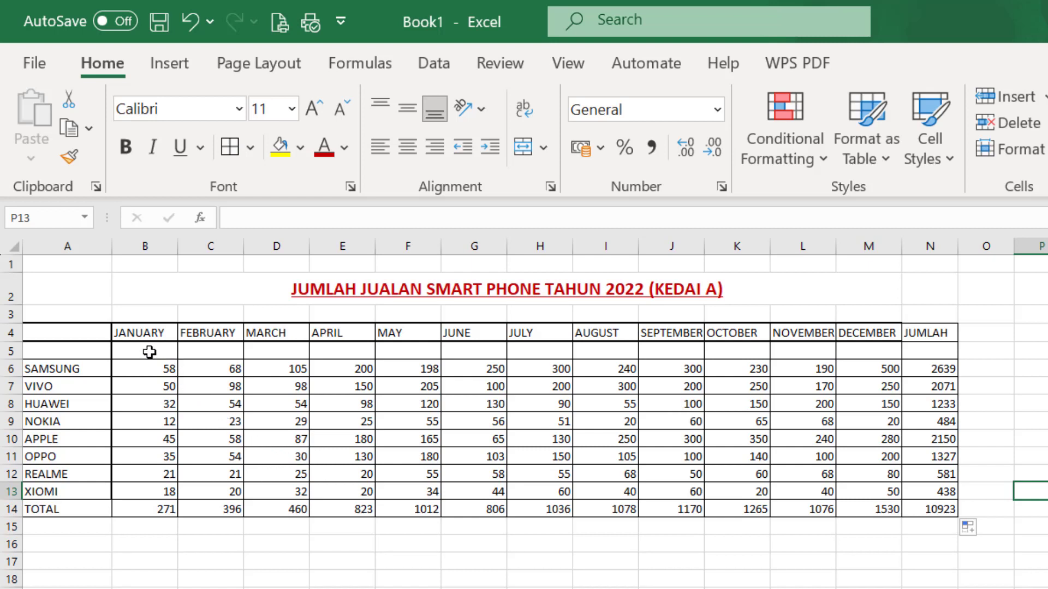
Step: Shade the January cells B5 to B13 with the lightest orange theme fill colour
{"action": "left_click_drag", "start_coordinate": [149, 352], "coordinate": [166, 508]}
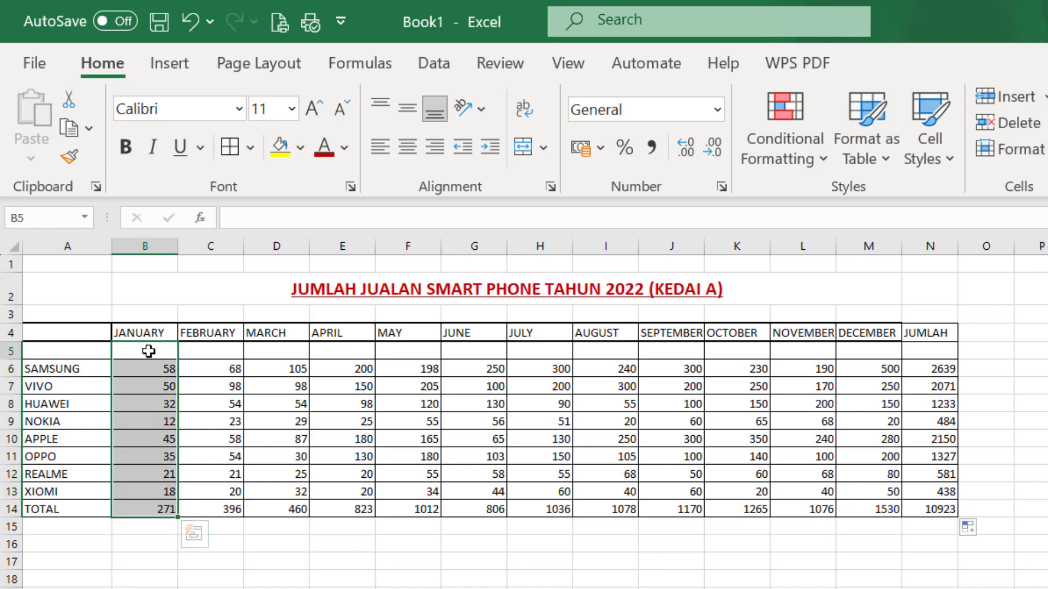
{"action": "left_click_drag", "start_coordinate": [149, 352], "coordinate": [159, 493]}
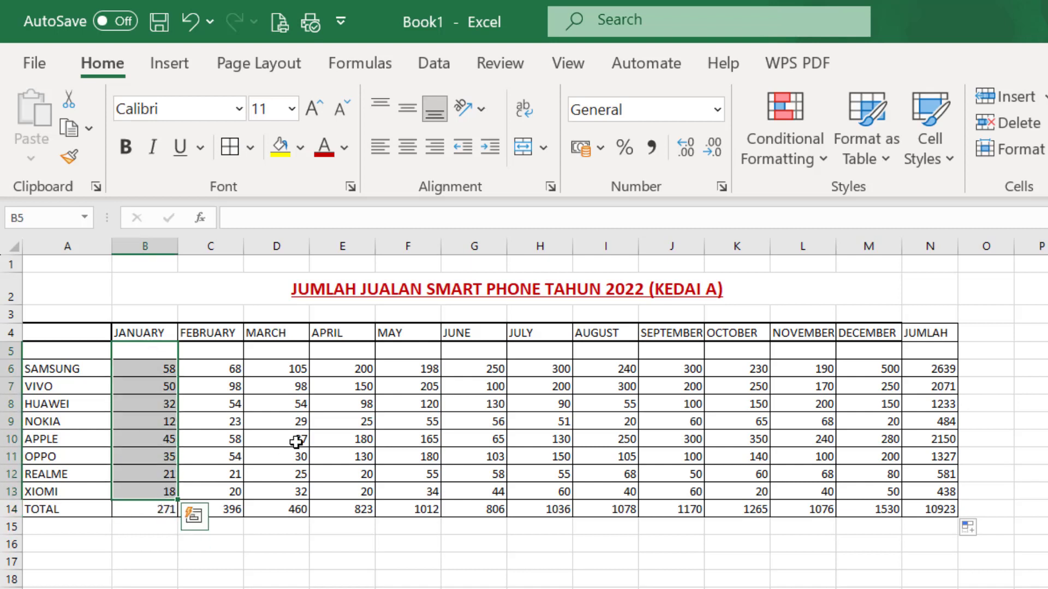
{"action": "left_click", "coordinate": [298, 148]}
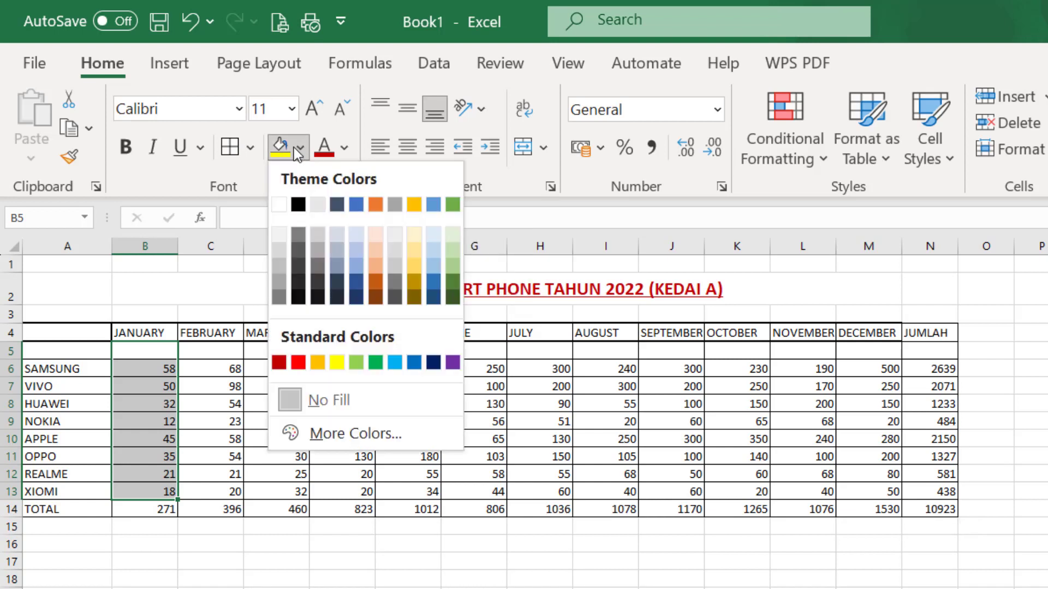
{"action": "left_click", "coordinate": [373, 234]}
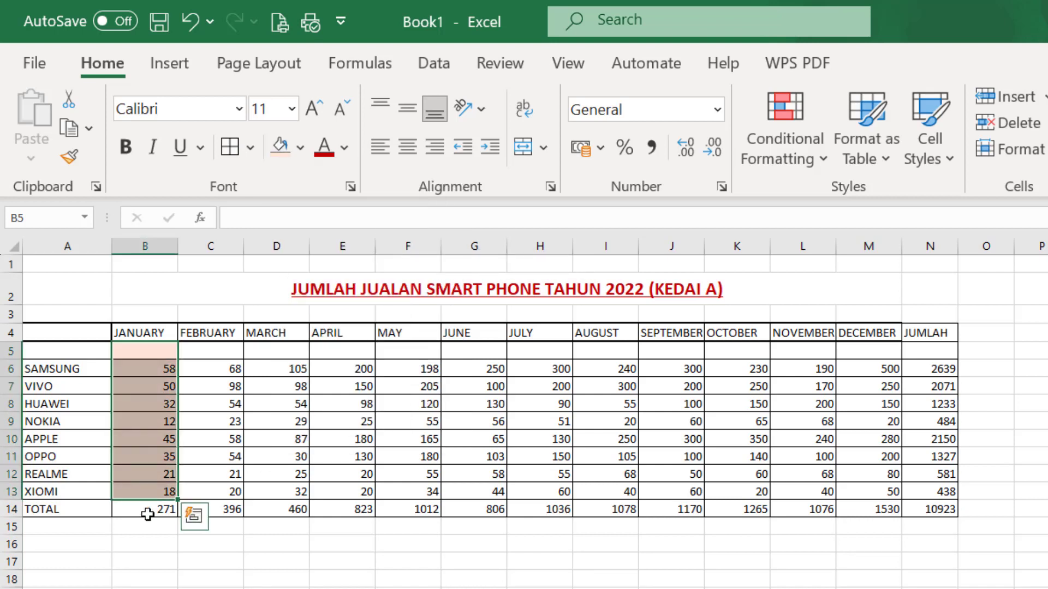
{"action": "left_click", "coordinate": [176, 554]}
{"action": "left_click", "coordinate": [156, 453]}
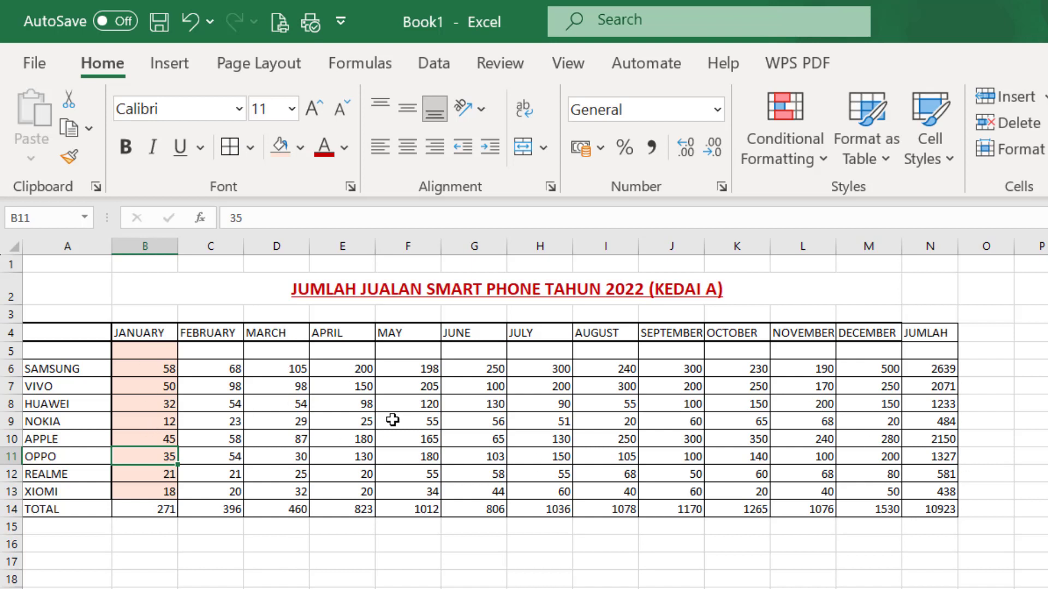
{"action": "left_click", "coordinate": [227, 491]}
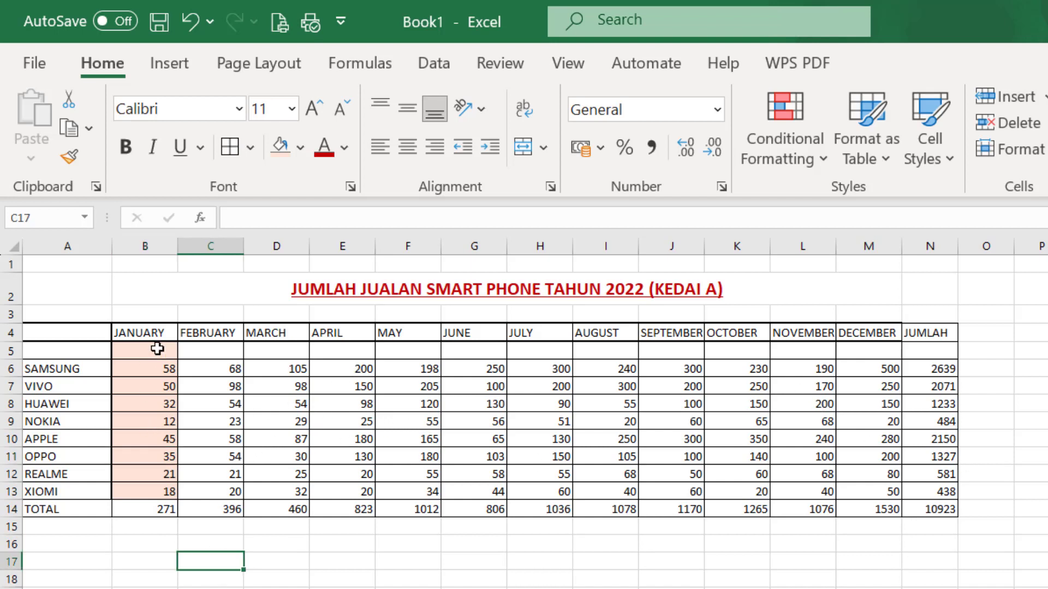
Step: Shade rows 5 to 13 of the March, May, July, September and November columns with the lightest orange theme fill colour
{"action": "left_click", "coordinate": [280, 351]}
{"action": "left_click_drag", "start_coordinate": [279, 351], "coordinate": [281, 491]}
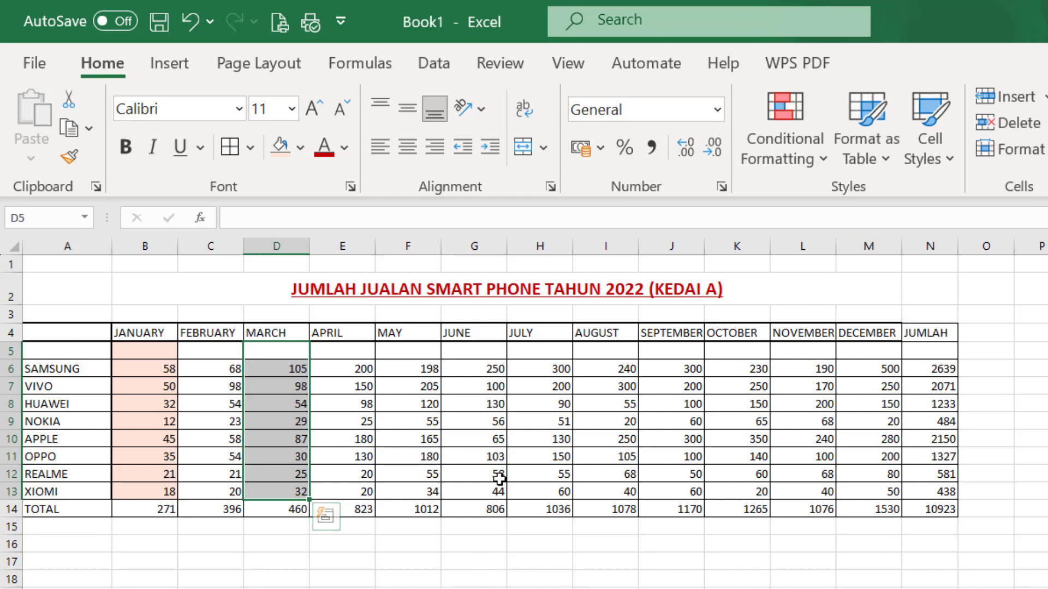
{"action": "left_click_drag", "start_coordinate": [417, 352], "coordinate": [415, 493]}
{"action": "left_click_drag", "start_coordinate": [544, 352], "coordinate": [549, 493]}
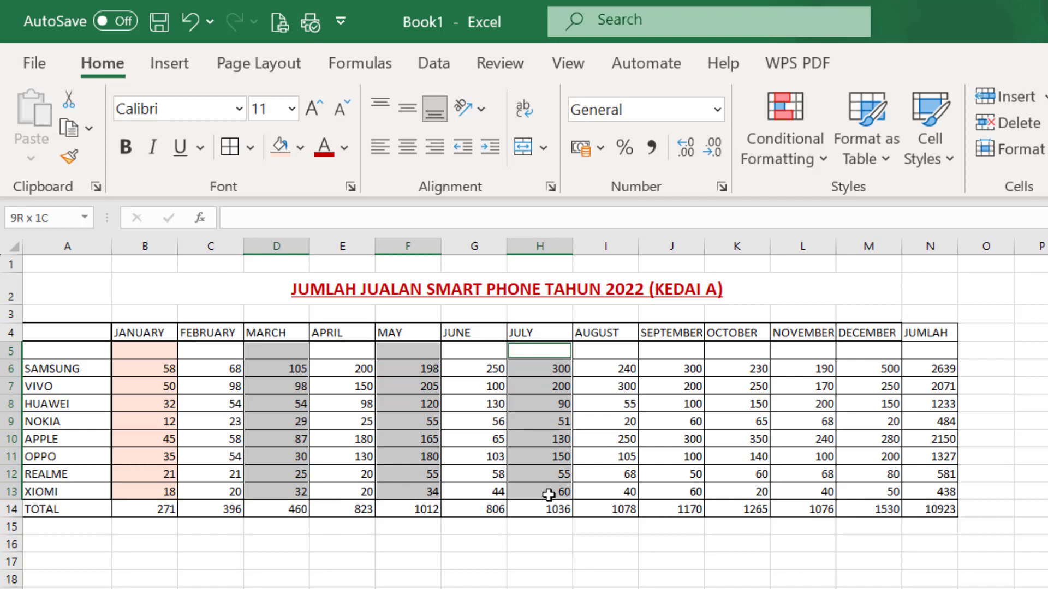
{"action": "left_click_drag", "start_coordinate": [671, 350], "coordinate": [677, 494]}
{"action": "left_click_drag", "start_coordinate": [807, 352], "coordinate": [809, 491]}
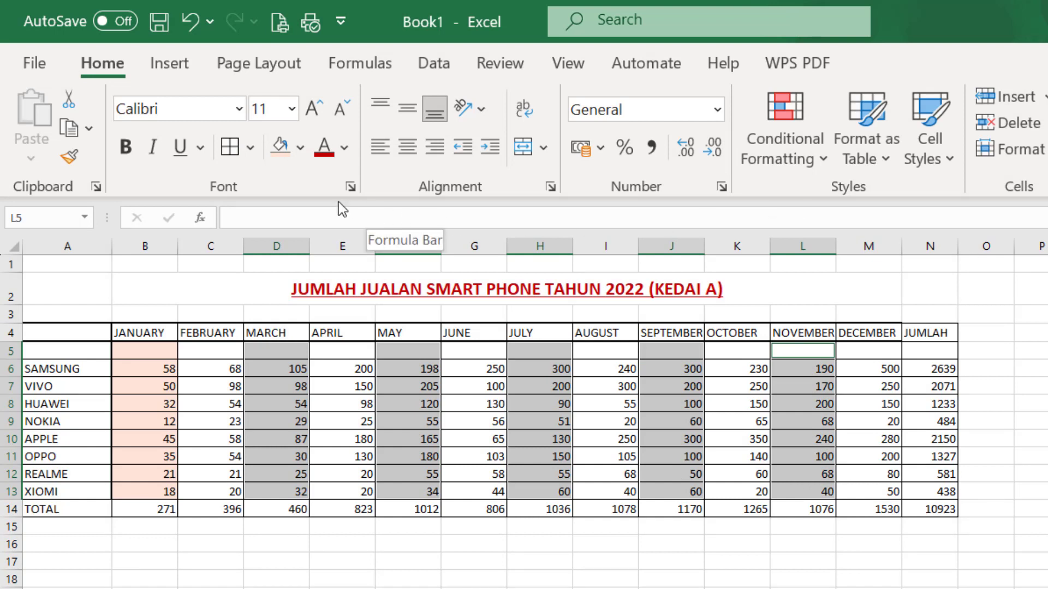
{"action": "left_click", "coordinate": [300, 146]}
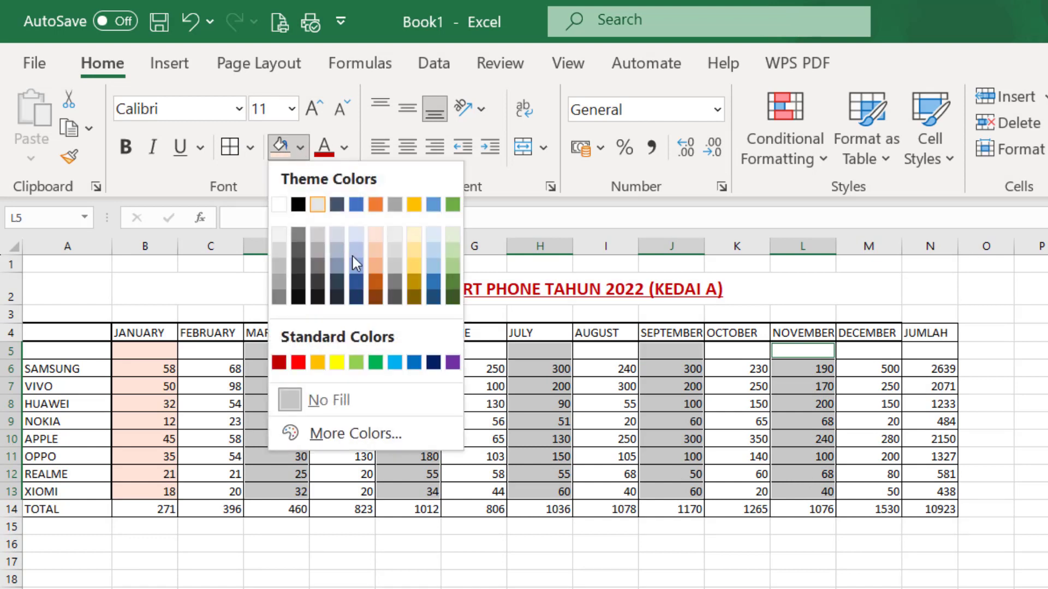
{"action": "left_click", "coordinate": [378, 234]}
{"action": "left_click", "coordinate": [447, 579]}
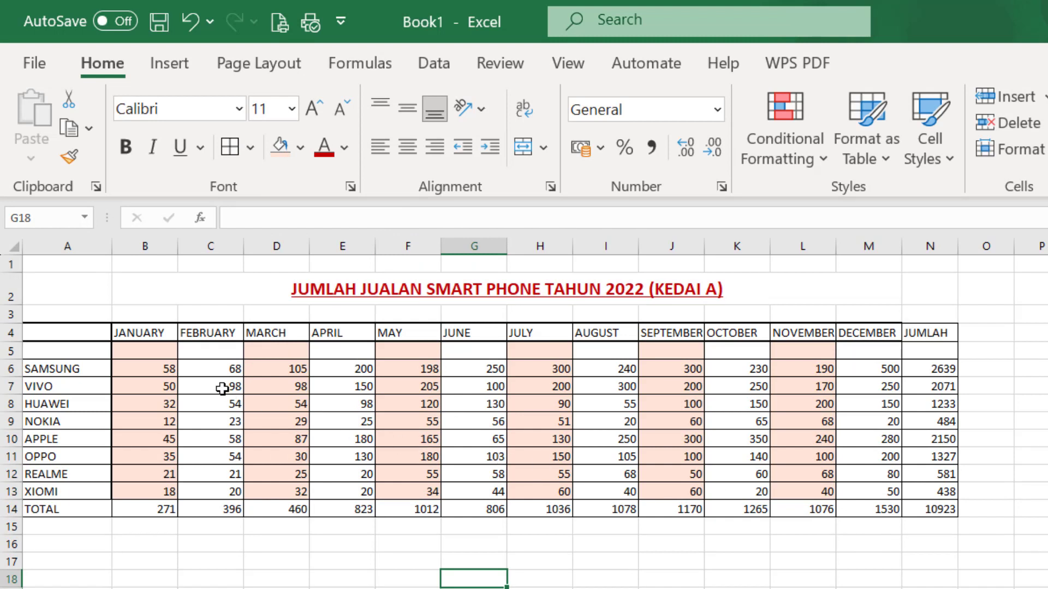
Step: Shade rows 5 to 13 of the February, April, June, August, October and December columns with the lightest green theme fill colour
{"action": "left_click_drag", "start_coordinate": [215, 353], "coordinate": [223, 496]}
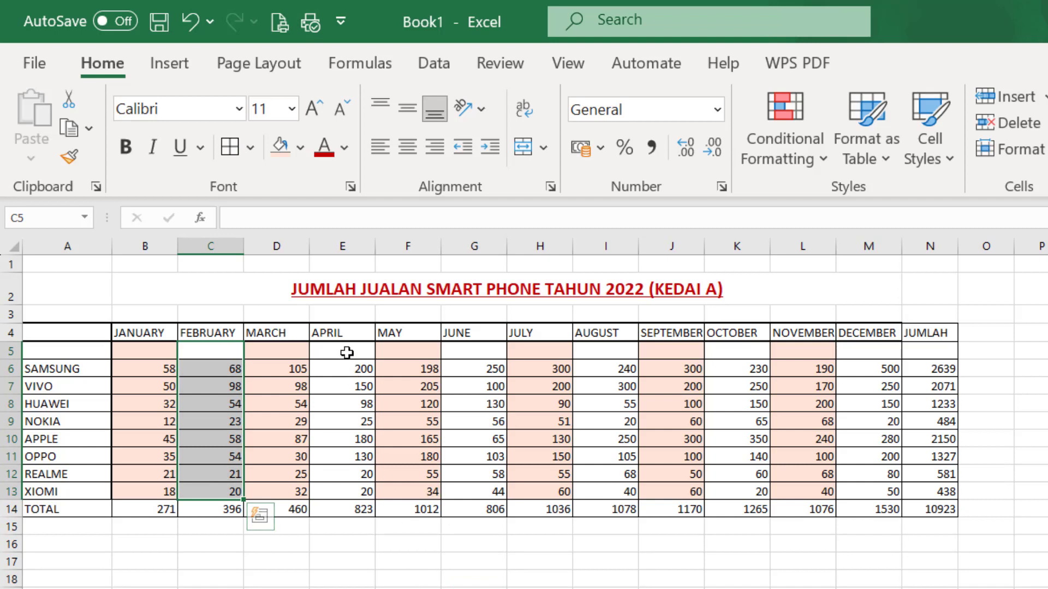
{"action": "left_click_drag", "start_coordinate": [347, 352], "coordinate": [349, 490]}
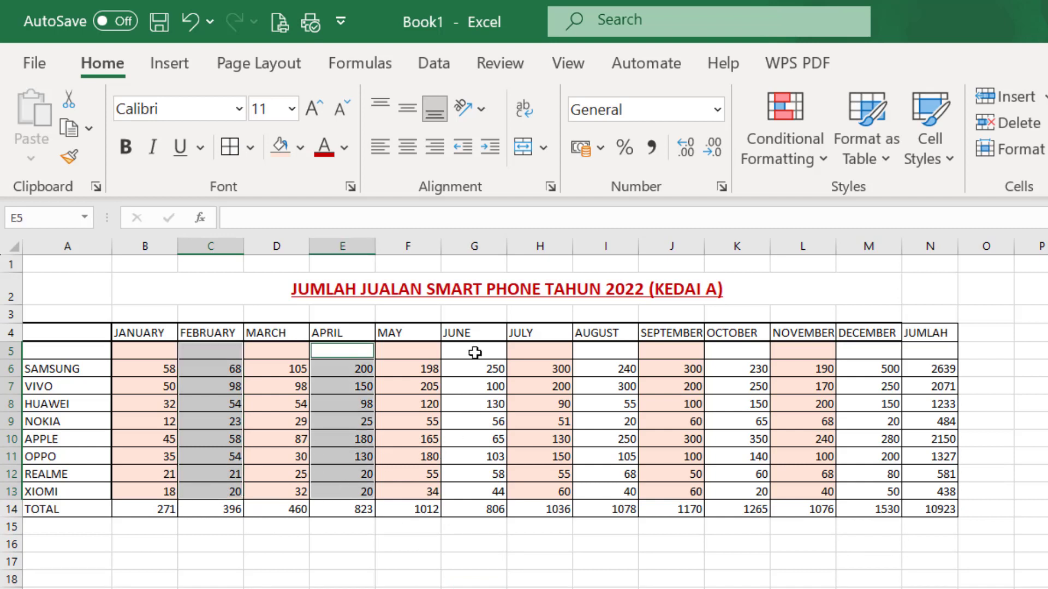
{"action": "left_click_drag", "start_coordinate": [474, 353], "coordinate": [475, 493]}
{"action": "left_click_drag", "start_coordinate": [601, 351], "coordinate": [603, 490]}
{"action": "left_click_drag", "start_coordinate": [752, 353], "coordinate": [747, 490]}
{"action": "left_click", "coordinate": [874, 354], "text": "ctrl"}
{"action": "left_click_drag", "start_coordinate": [874, 354], "coordinate": [859, 488]}
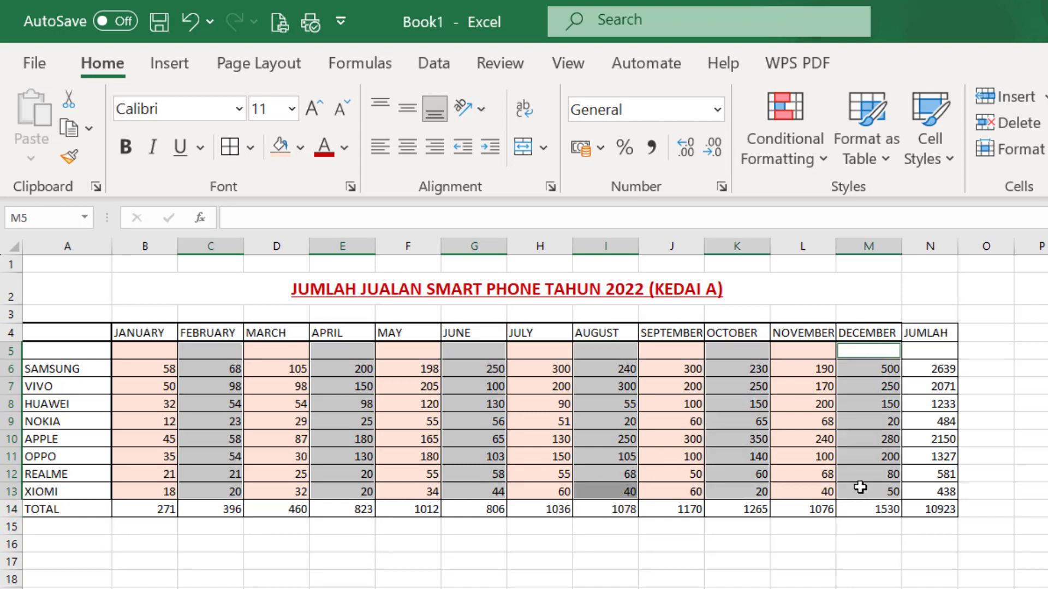
{"action": "left_click", "coordinate": [300, 147]}
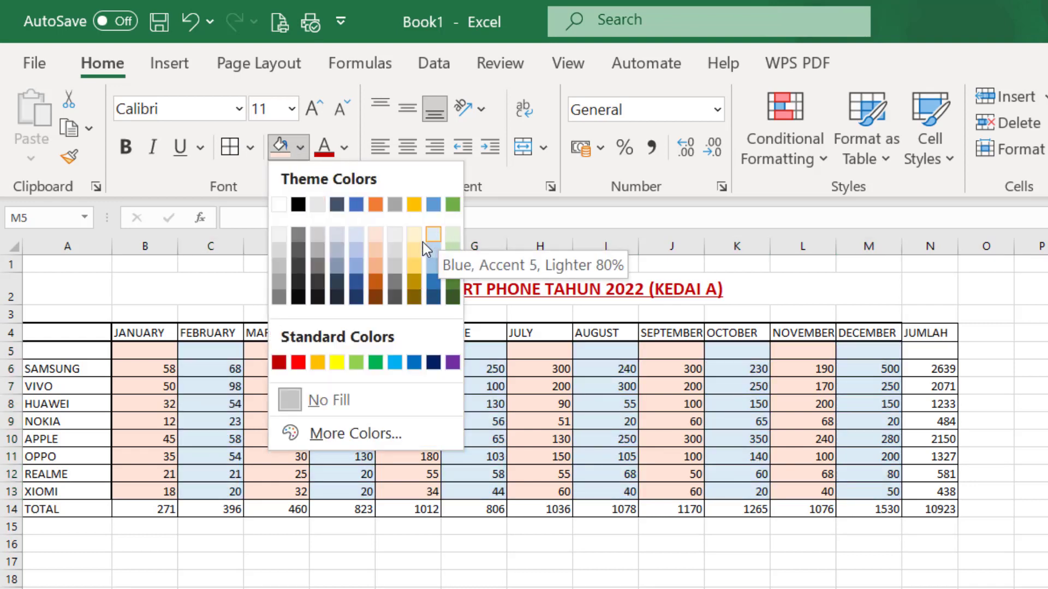
{"action": "left_click", "coordinate": [455, 234]}
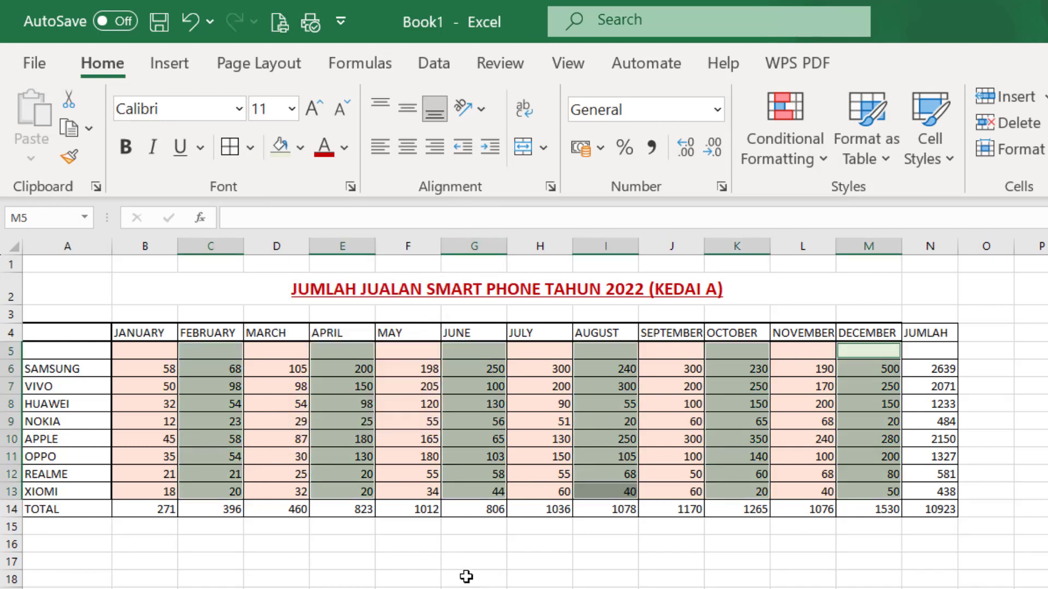
{"action": "left_click", "coordinate": [467, 577]}
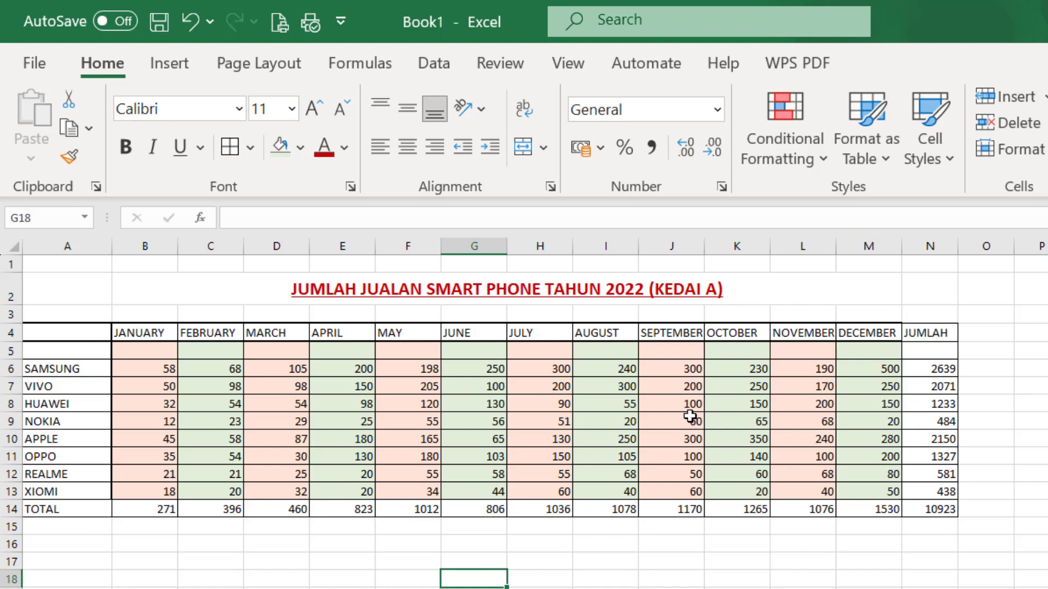
Step: Fill the month headings B4 to M4, January to December, with the theme colour Blue, Accent 5, Lighter 40%
{"action": "left_click_drag", "start_coordinate": [136, 332], "coordinate": [868, 337]}
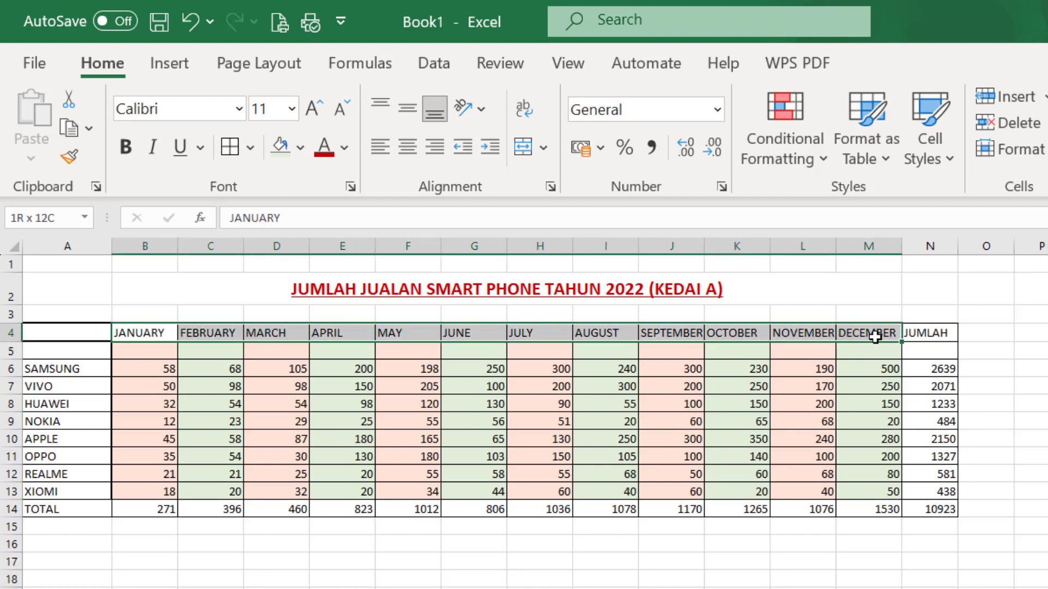
{"action": "left_click", "coordinate": [302, 147]}
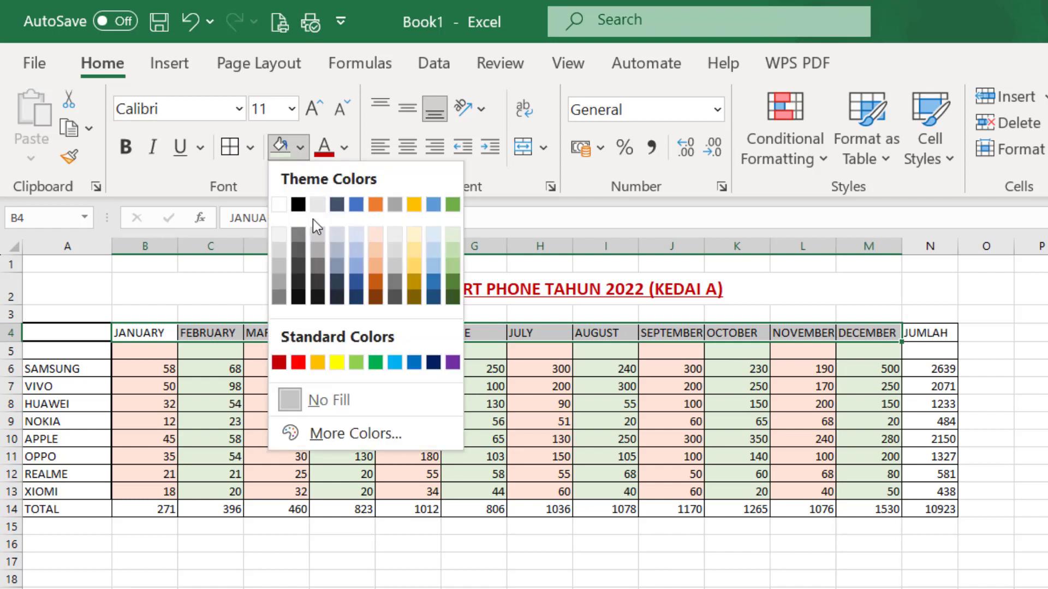
{"action": "left_click", "coordinate": [435, 271]}
{"action": "left_click", "coordinate": [521, 576]}
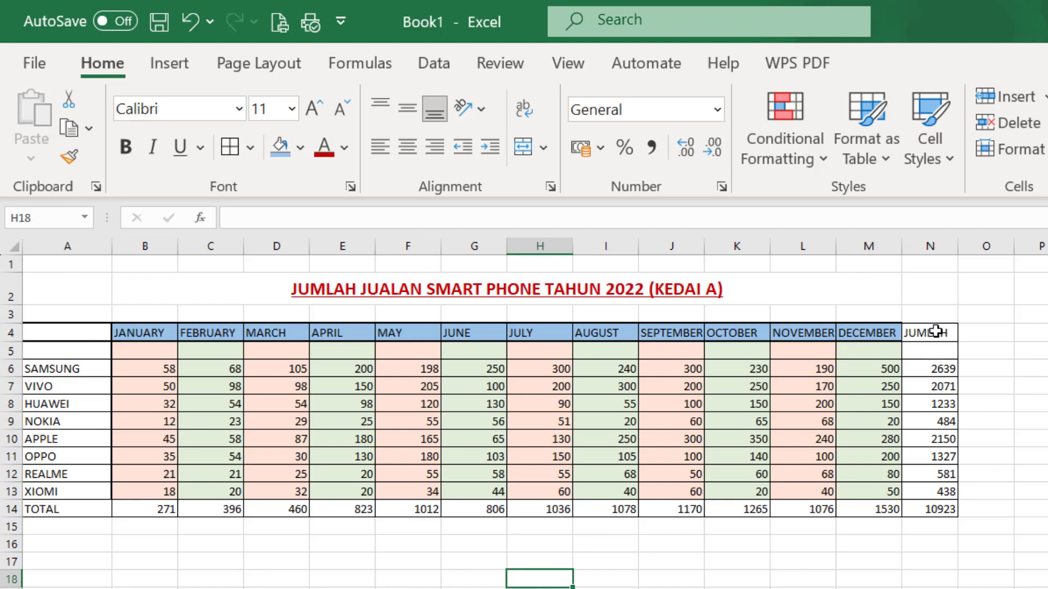
Step: Fill the JUMLAH column from N4 to N13 with the medium gold theme colour, Lighter 40%
{"action": "left_click_drag", "start_coordinate": [935, 331], "coordinate": [946, 493]}
{"action": "left_click", "coordinate": [306, 143]}
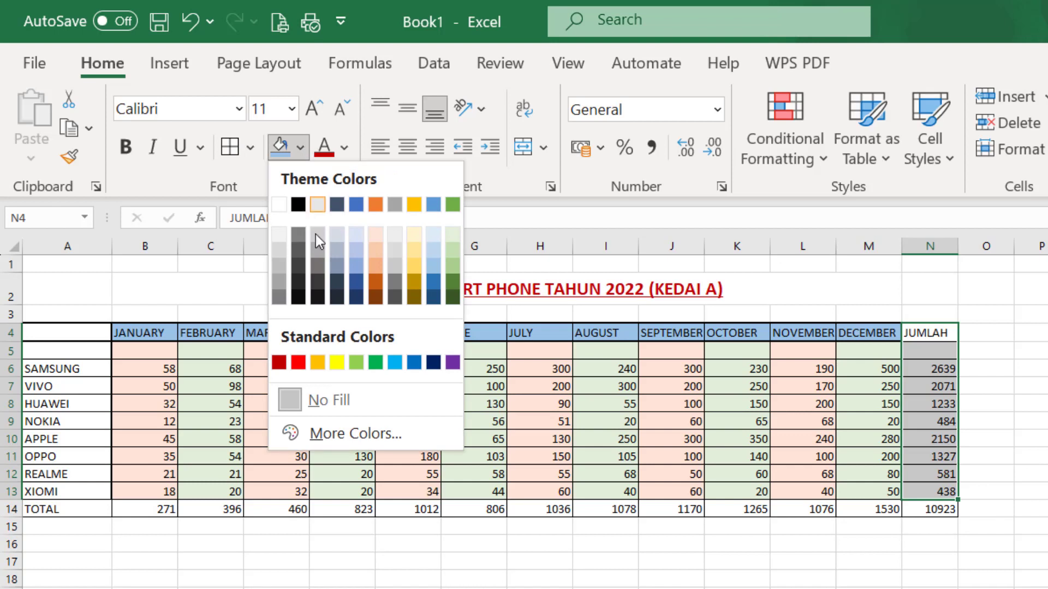
{"action": "left_click", "coordinate": [418, 266]}
{"action": "left_click", "coordinate": [480, 578]}
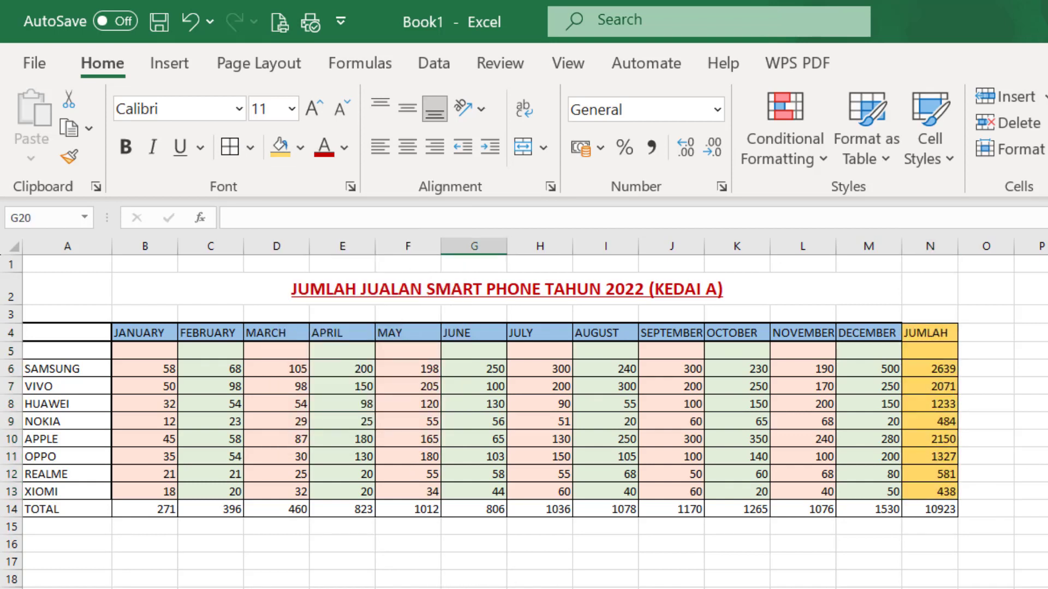